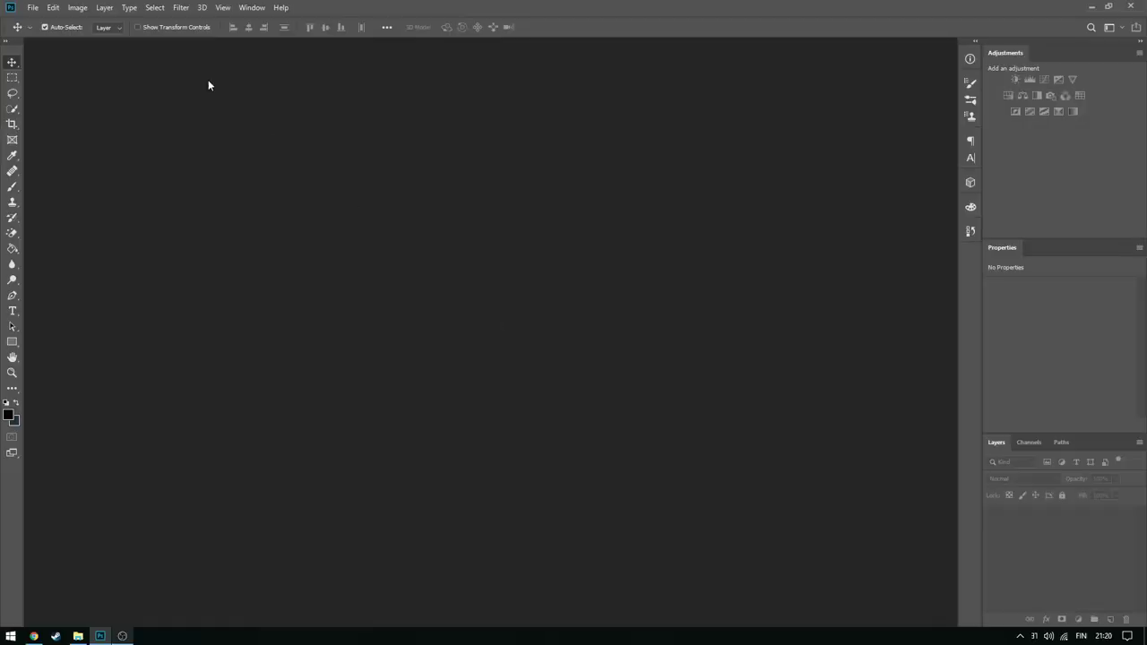
# Open the File menu to begin creating a new document
pyautogui.click(32, 7)
# Create a new 3330 × 5120 px document and fit it in view
pyautogui.click(44, 20)
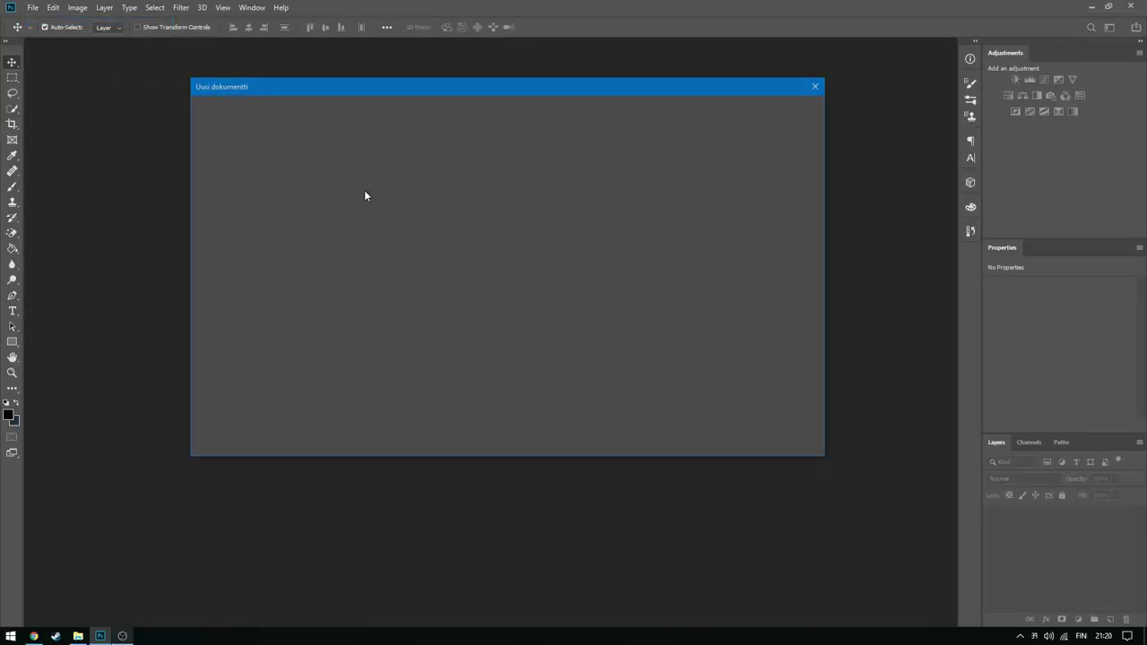
pyautogui.write('3330')
pyautogui.press('Tab')
pyautogui.write('5120')
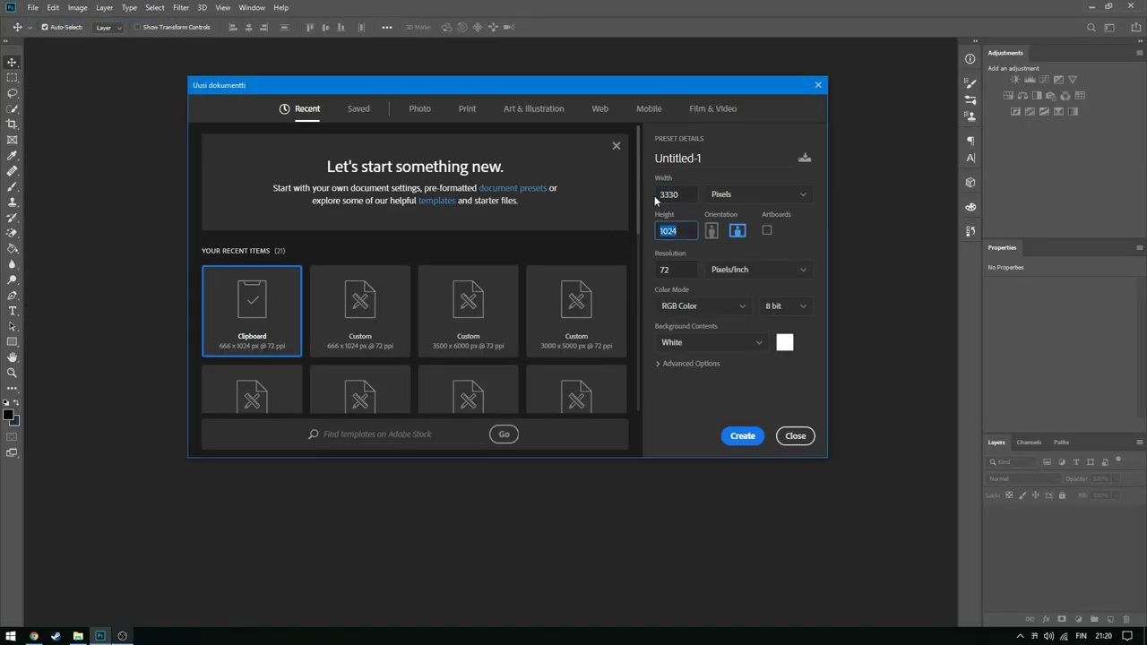
pyautogui.click(735, 435)
pyautogui.hotkey('ctrl', '+')
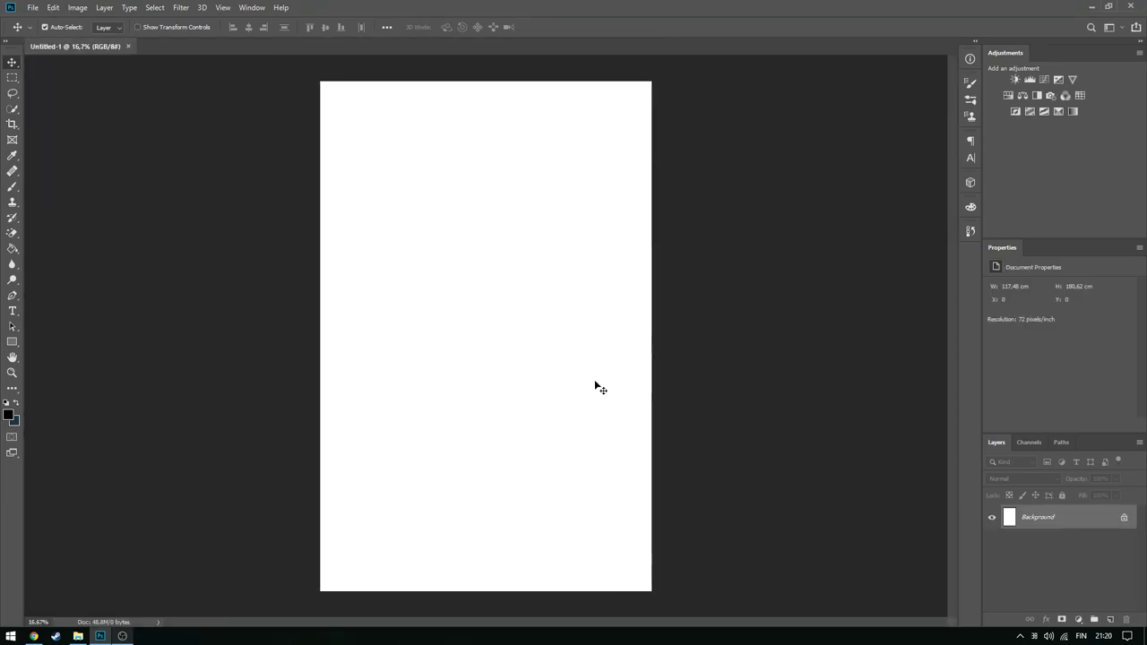
# Copy the portrait photo from Chrome and paste it into the document as Layer 1
pyautogui.click(34, 636)
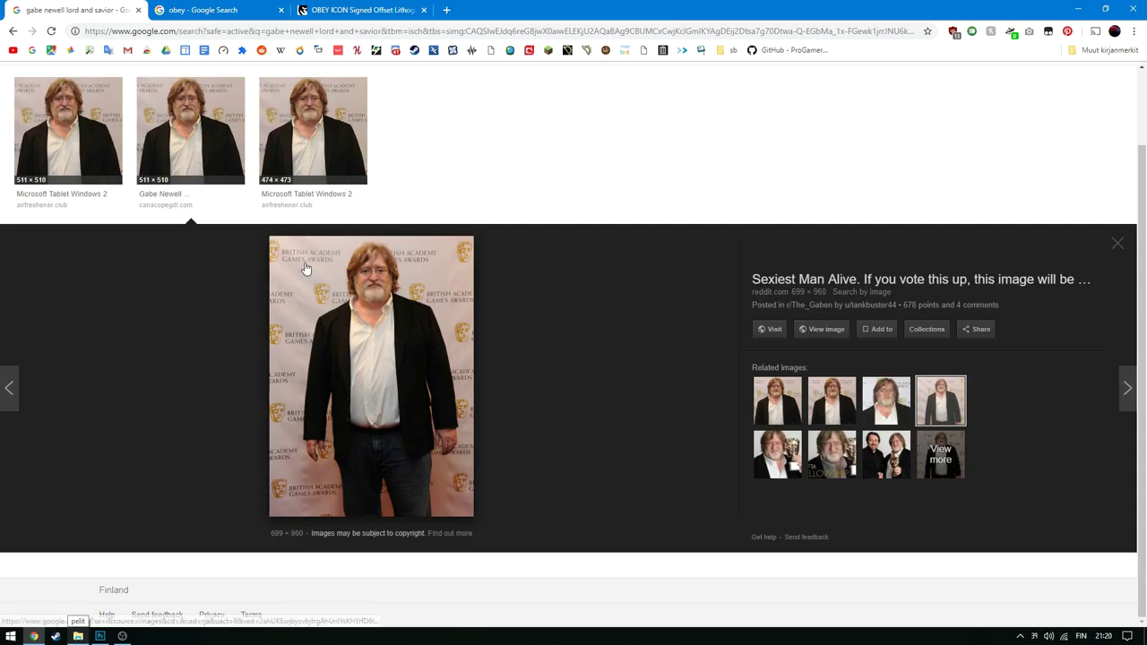
pyautogui.rightClick(397, 292)
pyautogui.click(436, 413)
pyautogui.click(99, 636)
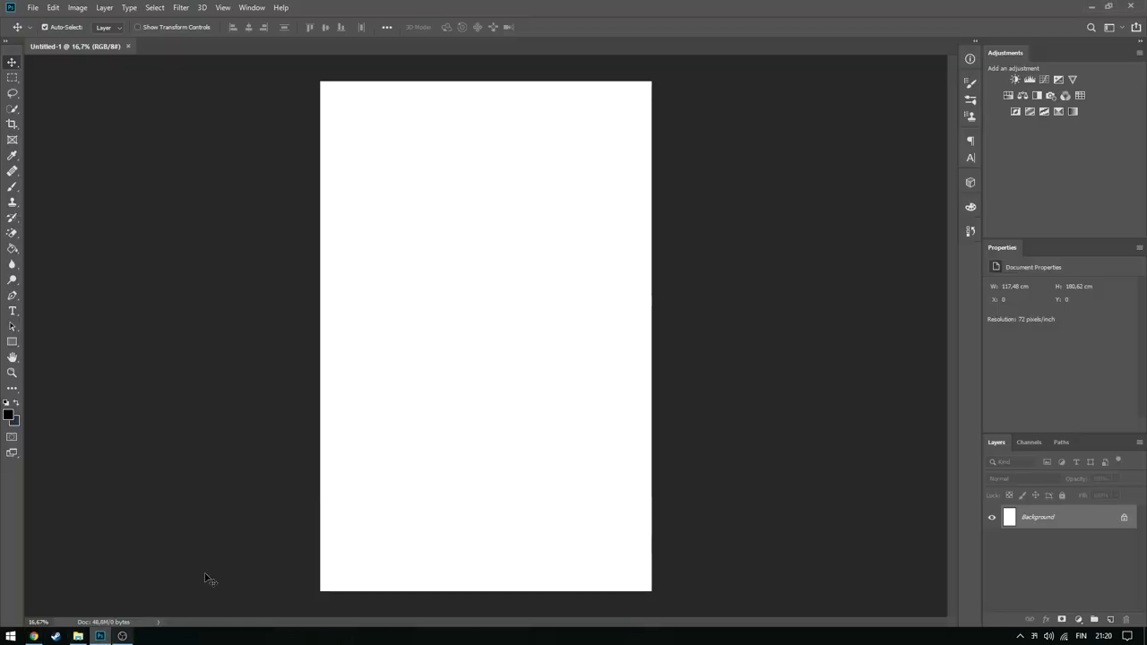
pyautogui.hotkey('ctrl', 'v')
# Scale the pasted photo up to cover the canvas and move it to the top
pyautogui.hotkey('ctrl', 't')
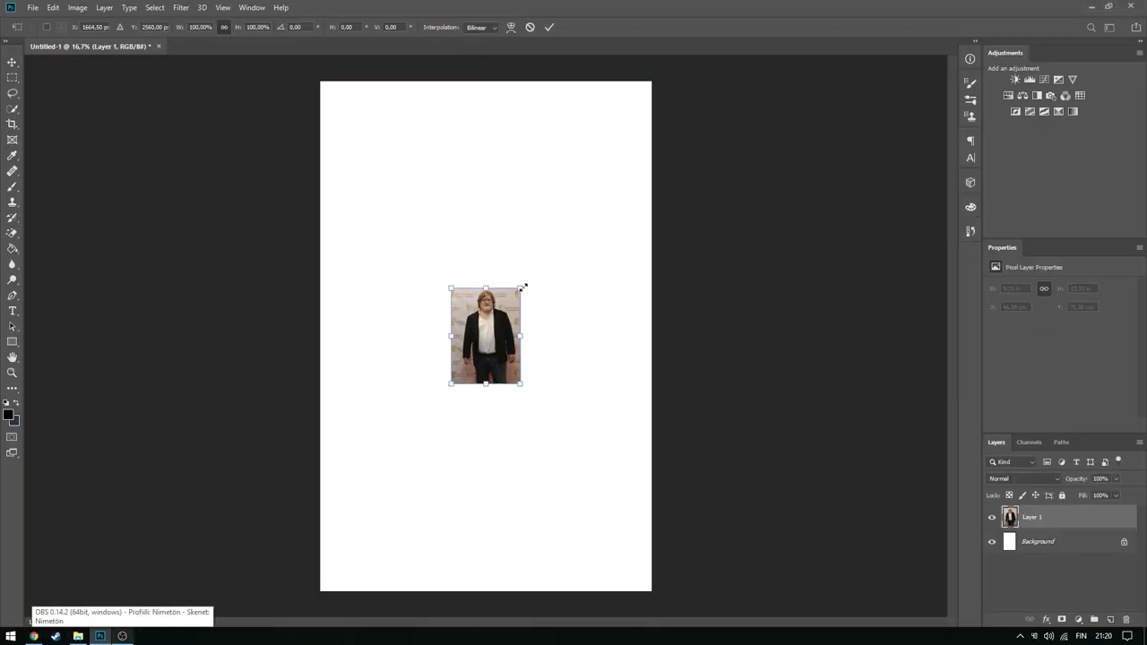
pyautogui.moveTo(523, 288)
pyautogui.mouseDown()
pyautogui.moveTo(582, 210)
pyautogui.moveTo(659, 312)
pyautogui.mouseUp()
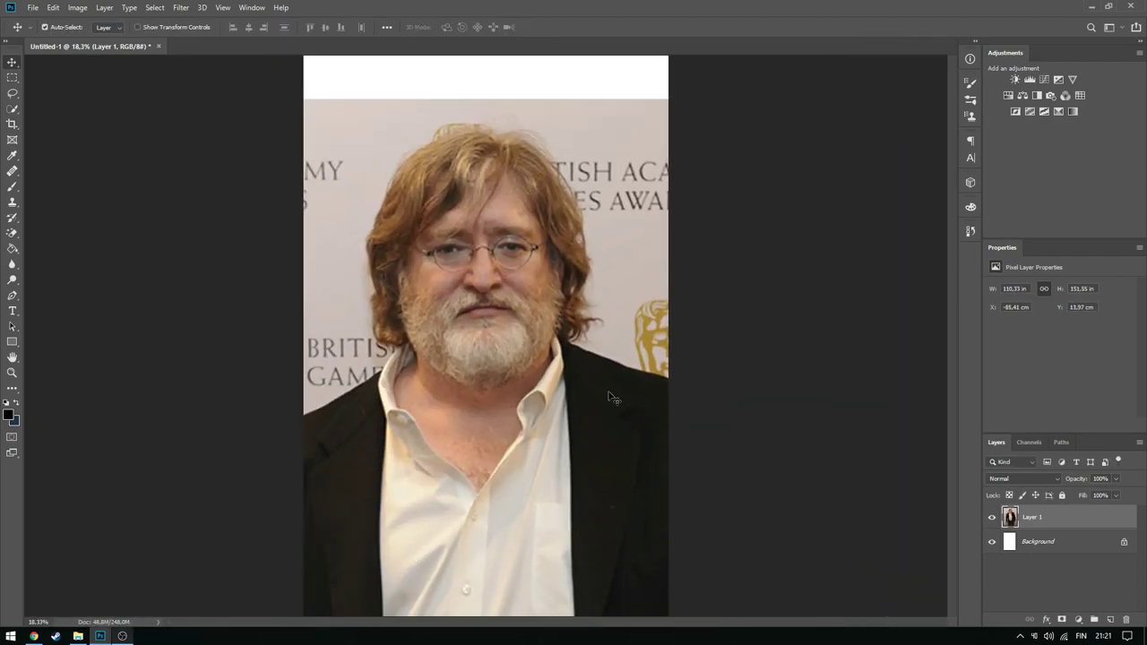
pyautogui.hotkey('ctrl', 't')
pyautogui.moveTo(579, 227); pyautogui.dragTo(534, 210)
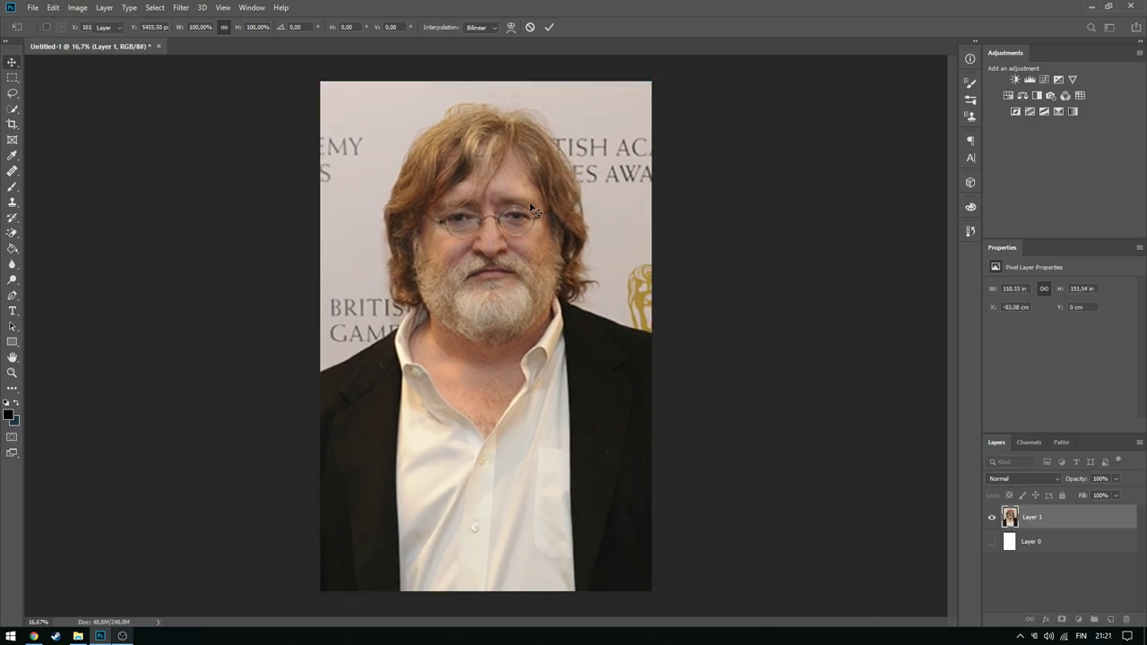
# Trim the canvas to fit the image, keeping the photo's placement unchanged
pyautogui.click(78, 8)
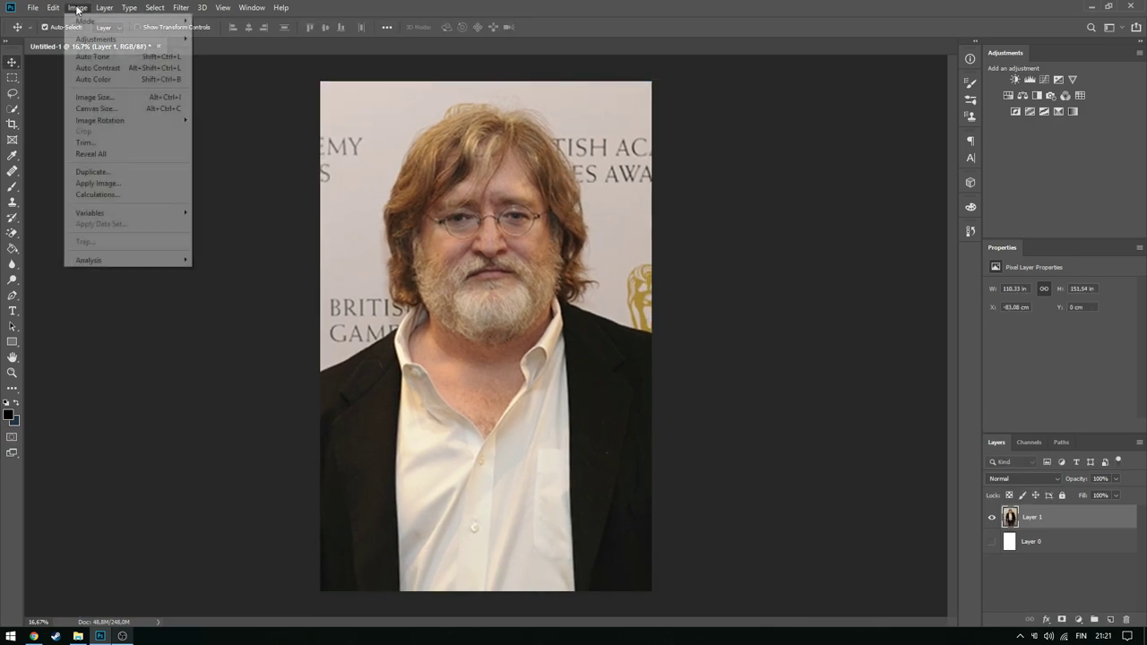
pyautogui.click(131, 143)
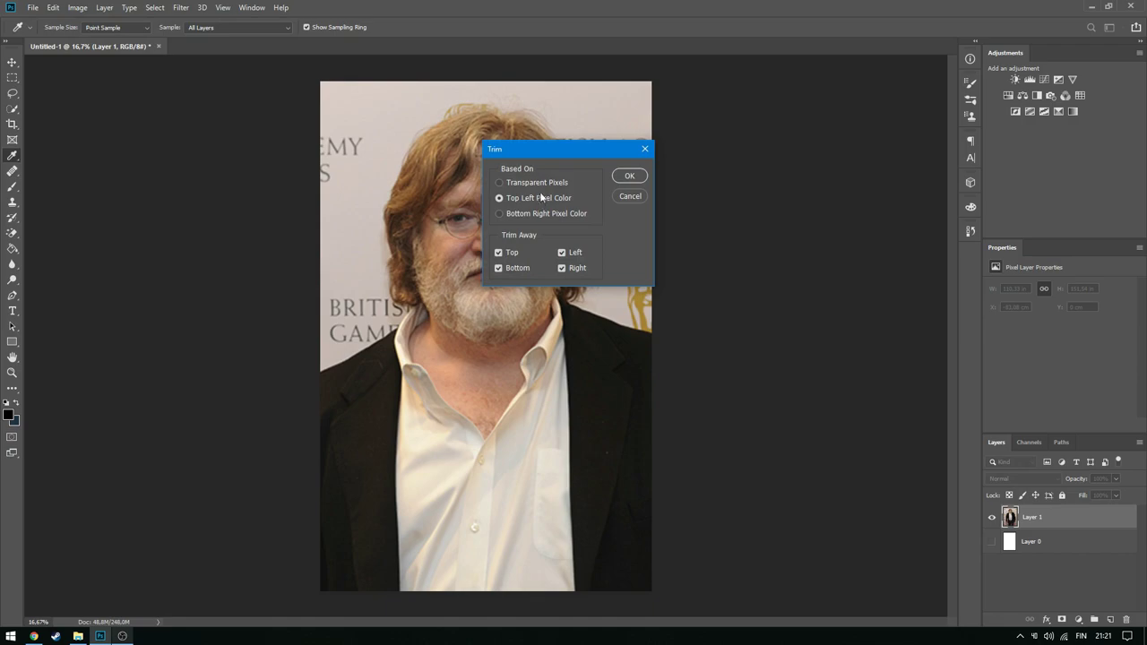
pyautogui.click(629, 176)
pyautogui.hotkey('ctrl', 't')
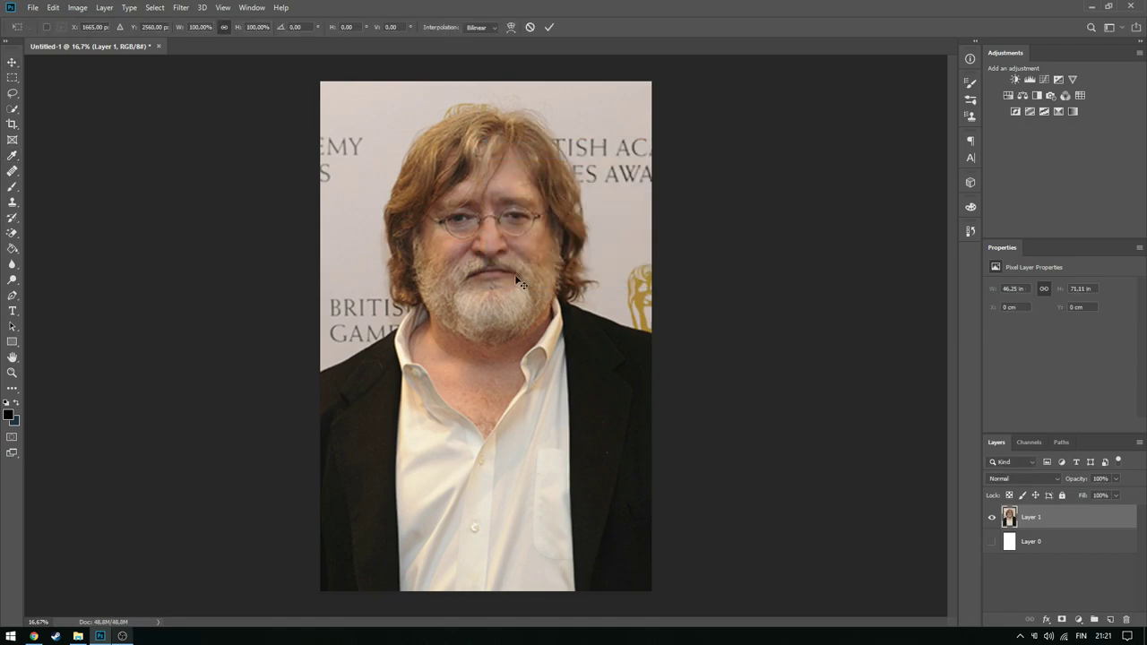
pyautogui.moveTo(489, 248); pyautogui.dragTo(541, 158)
pyautogui.press('Escape')
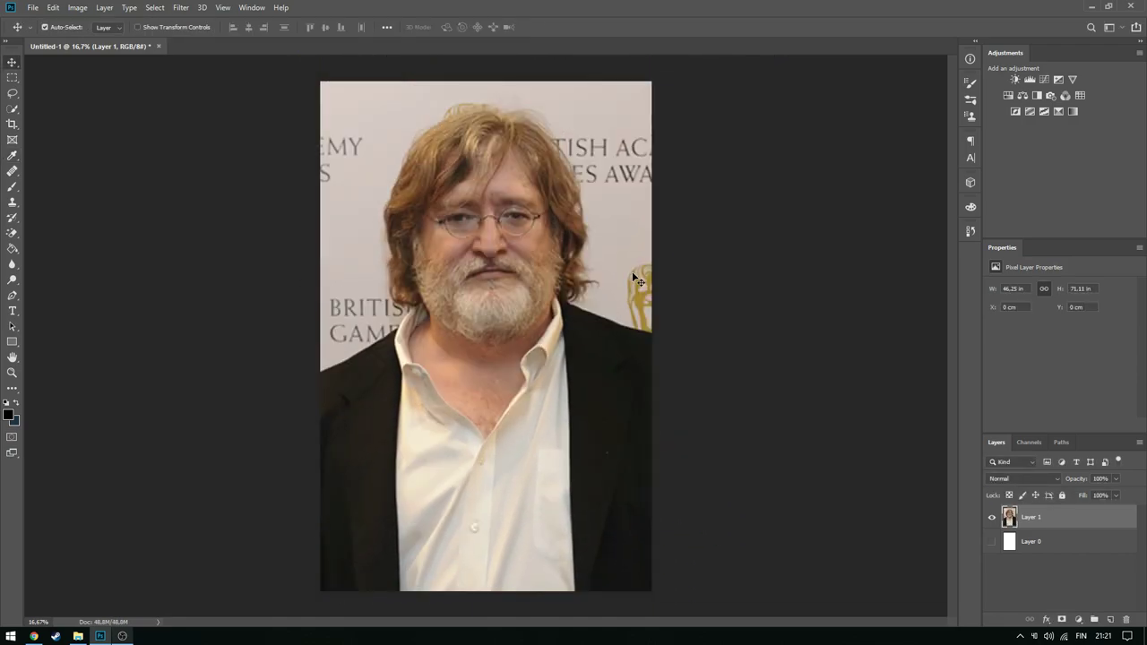
# Quick-select the man's head, beard and jacket, then mask Layer 1 to that selection
pyautogui.click(12, 108)
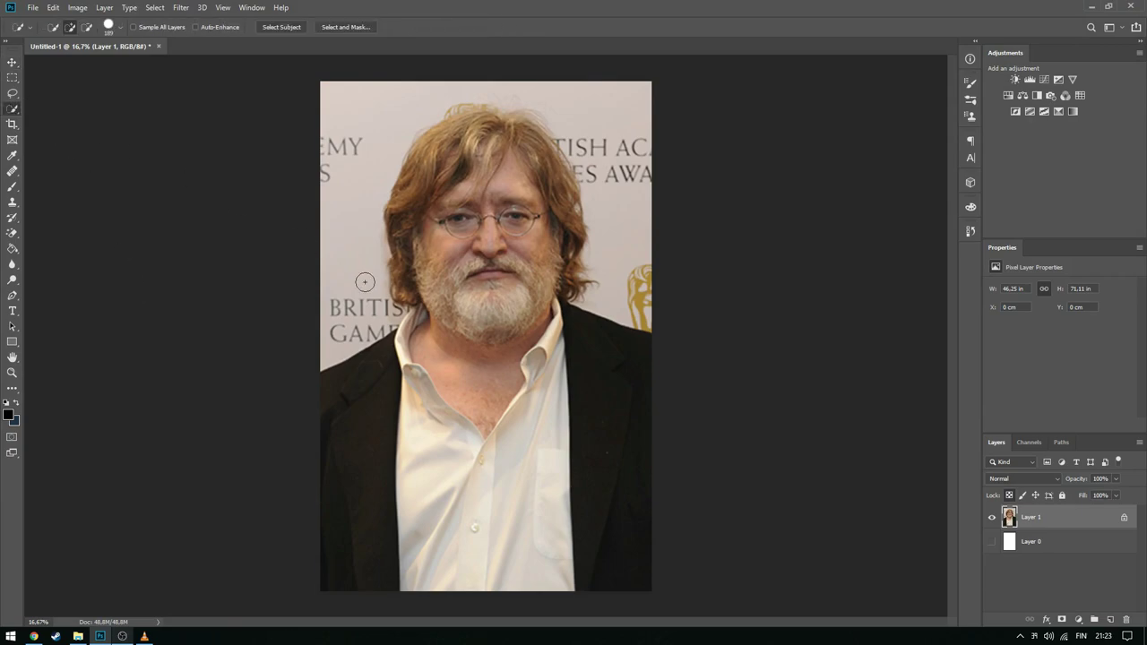
pyautogui.moveTo(488, 350); pyautogui.dragTo(508, 233)
pyautogui.moveTo(574, 436); pyautogui.dragTo(375, 414)
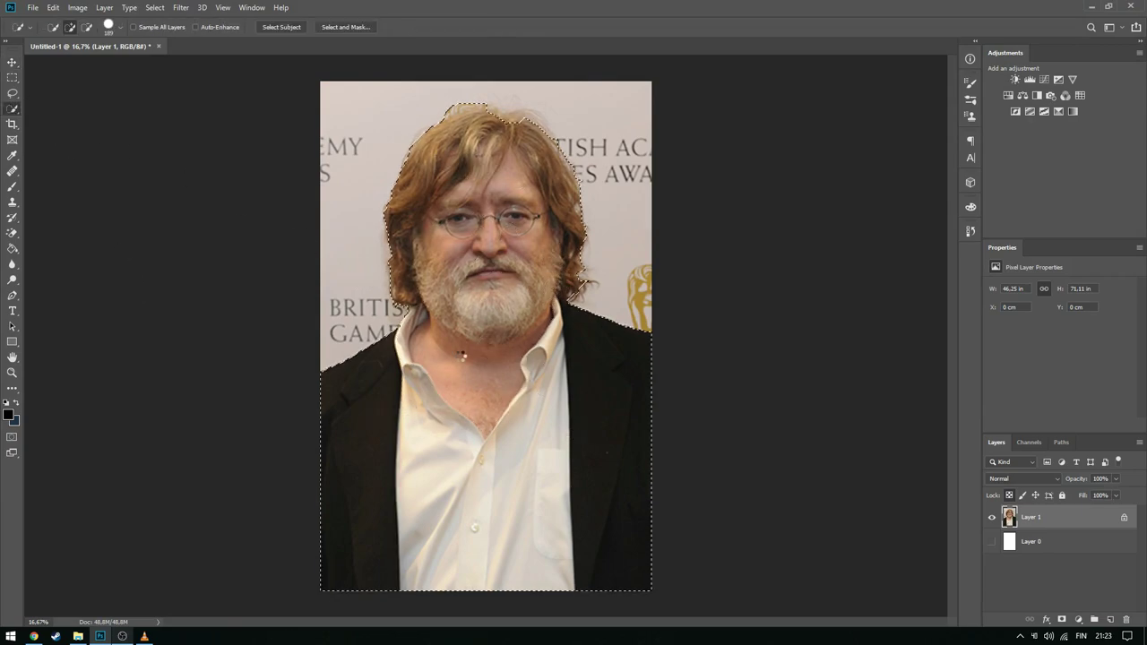
pyautogui.scroll(2, 502, 160)
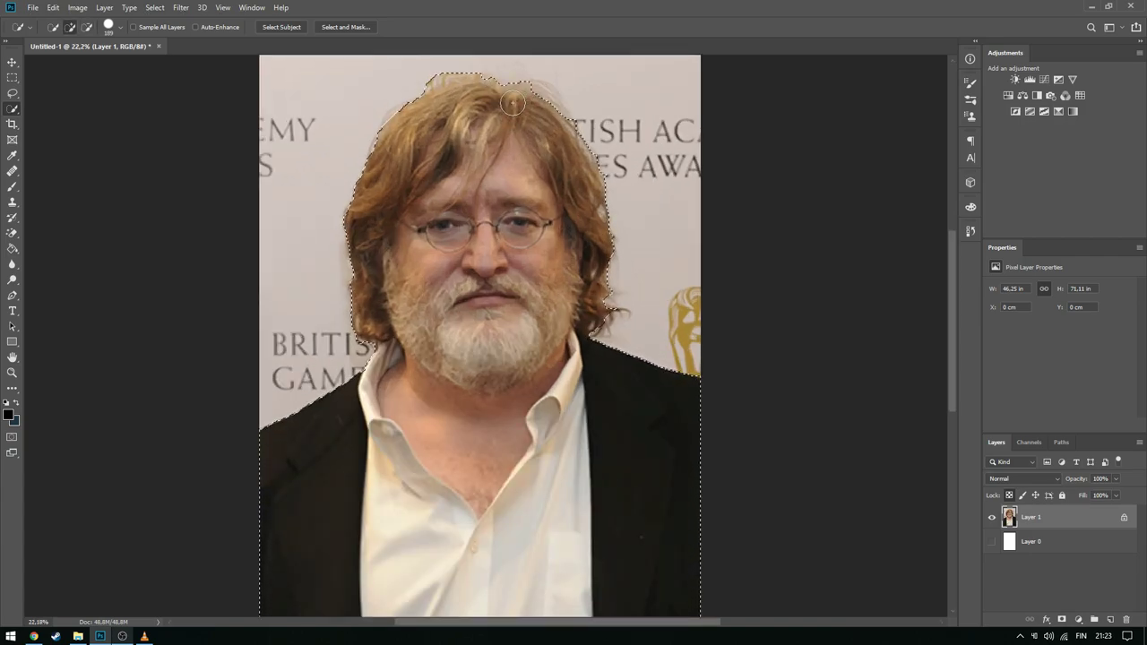
pyautogui.scroll(-1, 480, 242)
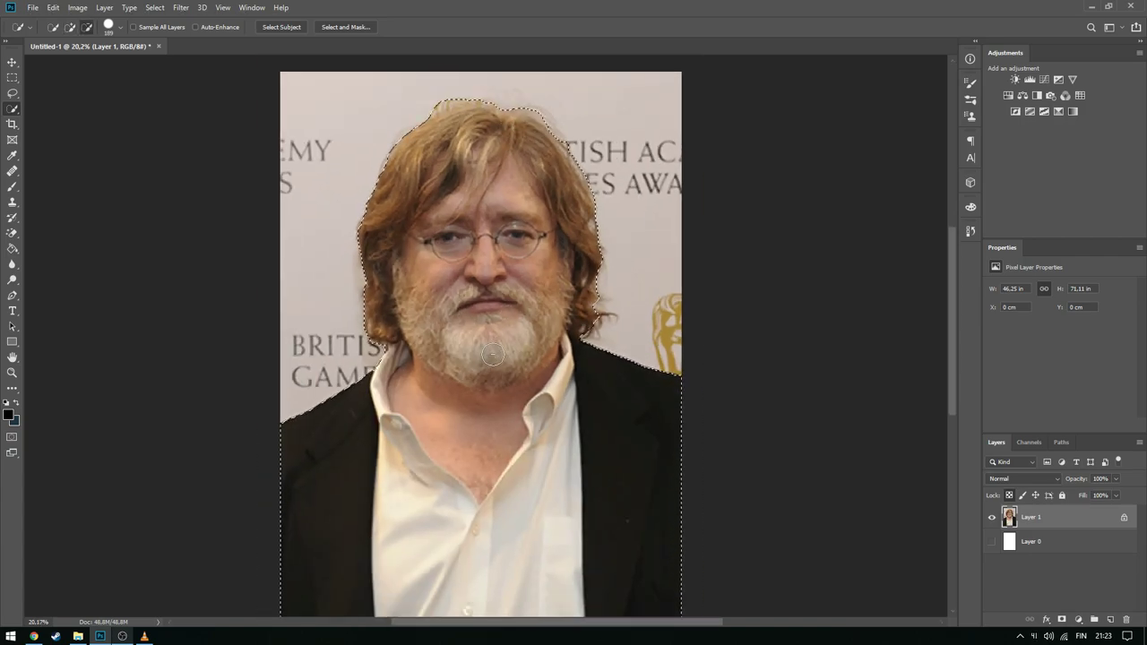
pyautogui.scroll(2, 538, 197)
pyautogui.scroll(1, 623, 164)
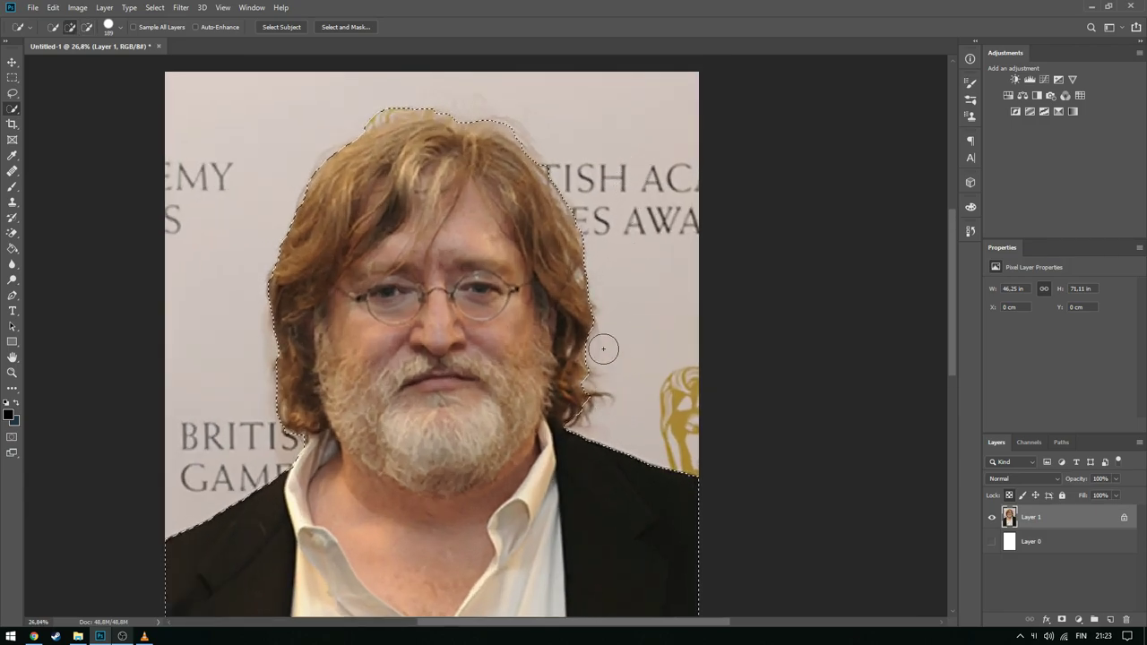
pyautogui.click(1061, 620)
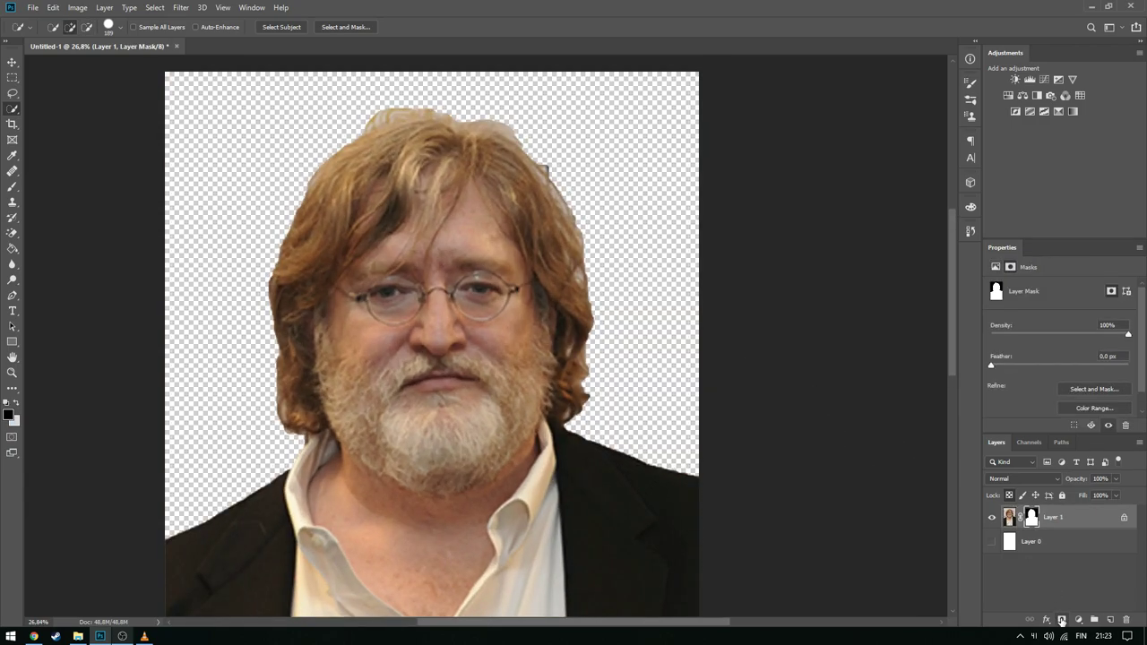
pyautogui.scroll(-1, 663, 367)
pyautogui.scroll(-1, 1047, 375)
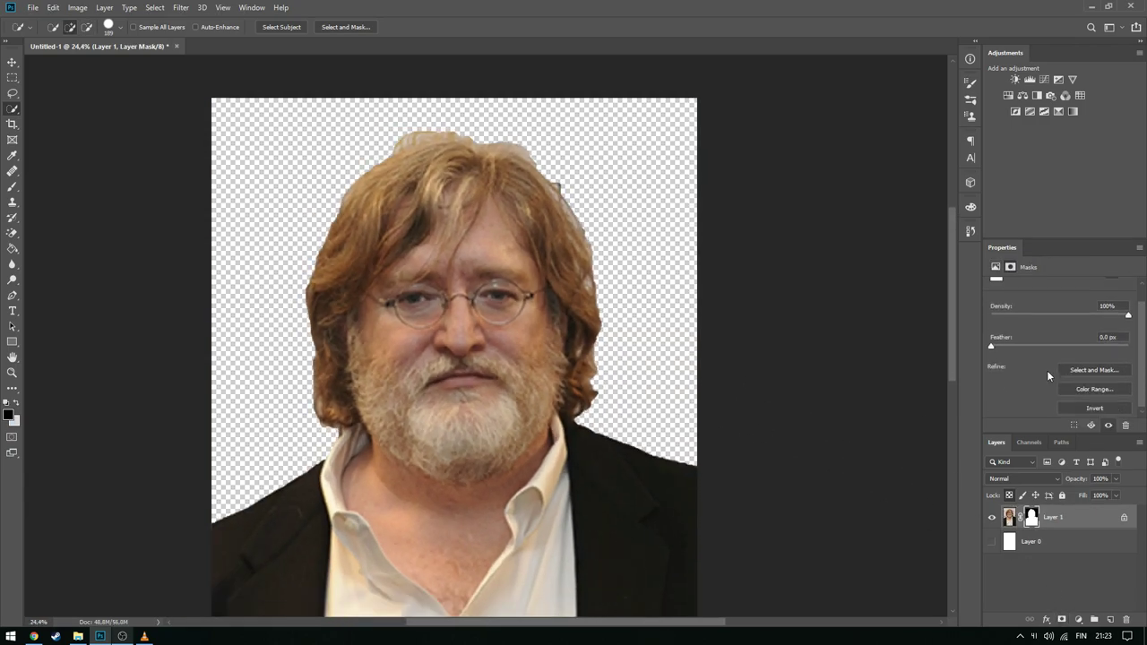
# Refine the mask edges in Select and Mask with 4.0 px feather and 61% contrast
pyautogui.doubleClick(1031, 517)
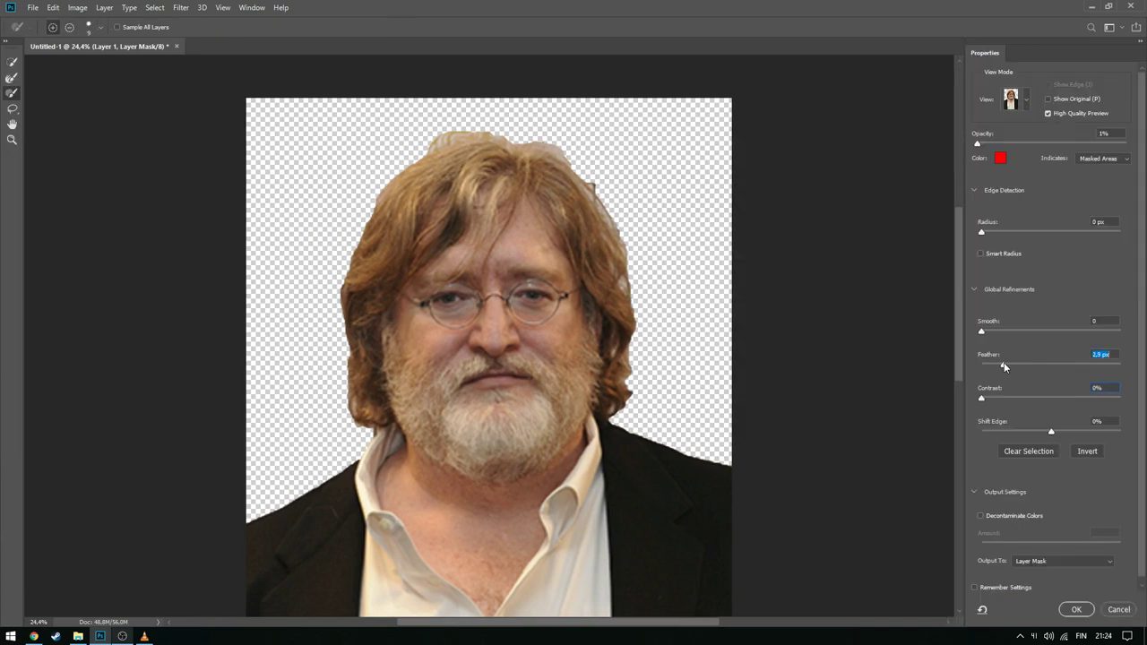
pyautogui.moveTo(1004, 366); pyautogui.dragTo(1020, 399)
pyautogui.moveTo(1009, 364); pyautogui.dragTo(1013, 365)
pyautogui.click(1068, 613)
pyautogui.scroll(5, 673, 469)
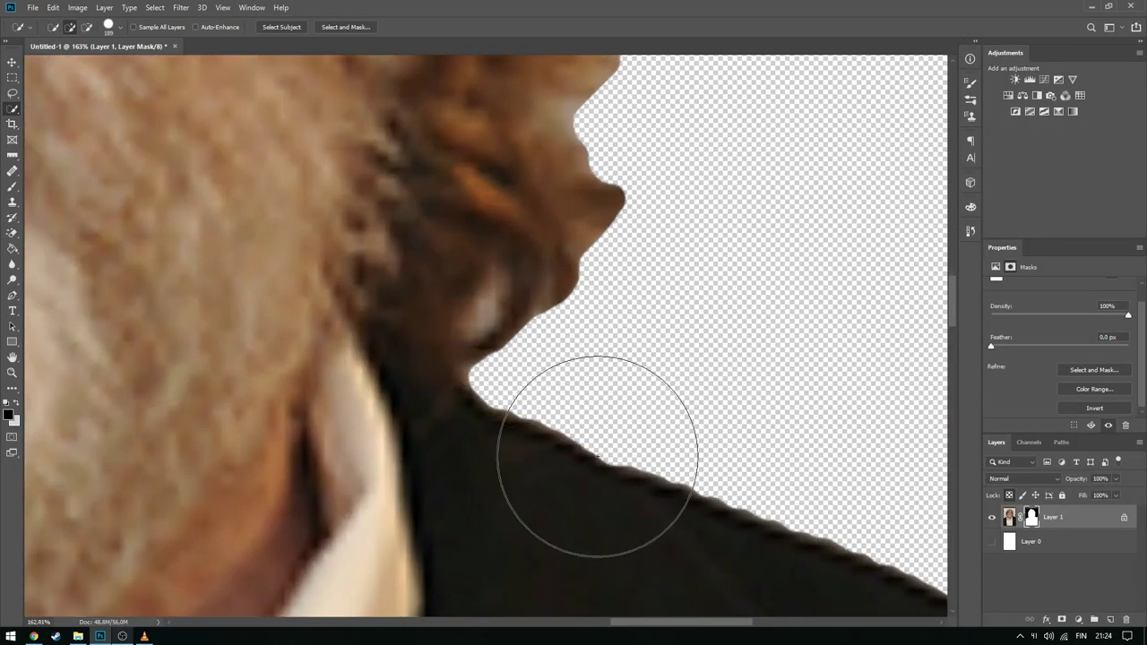
pyautogui.scroll(2, 591, 448)
pyautogui.scroll(-2, 637, 417)
pyautogui.scroll(-5, 637, 417)
pyautogui.scroll(1, 502, 350)
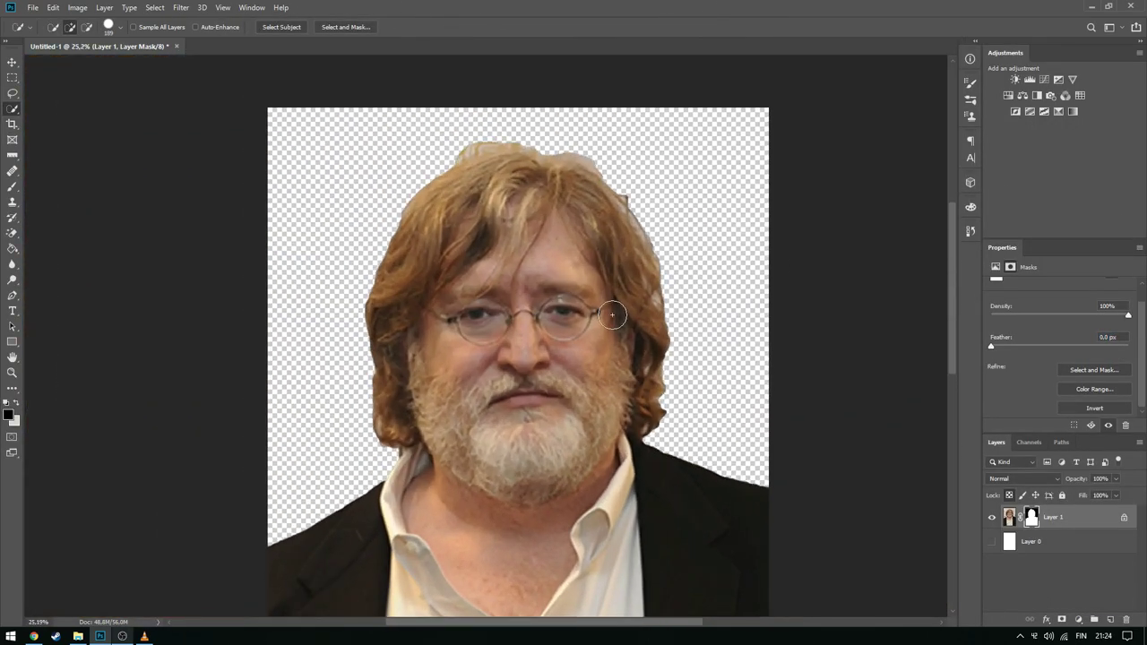
pyautogui.scroll(1, 501, 350)
pyautogui.scroll(-1, 312, 221)
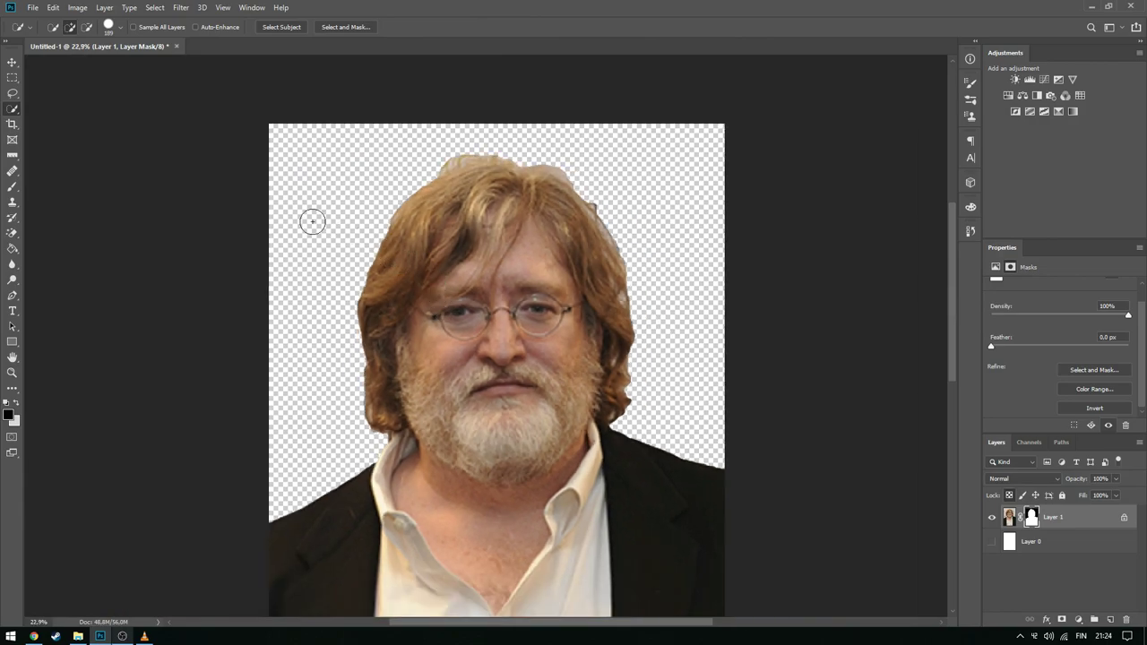
# Add a Black & White adjustment and a Posterize adjustment set to 2 levels
pyautogui.click(1038, 97)
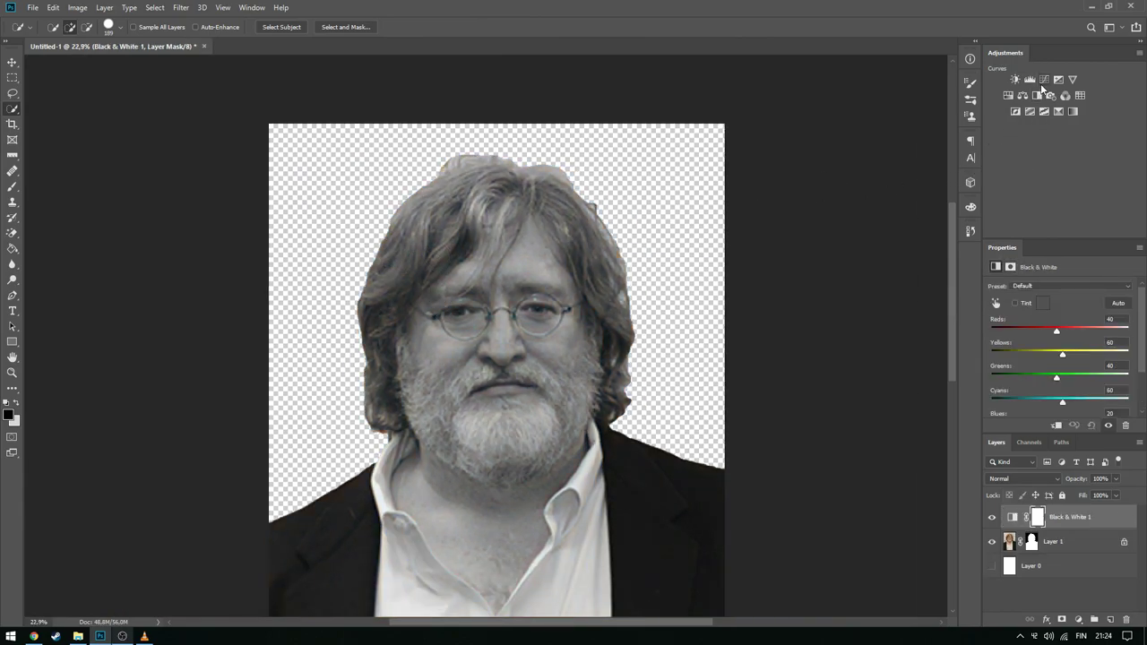
pyautogui.click(1037, 113)
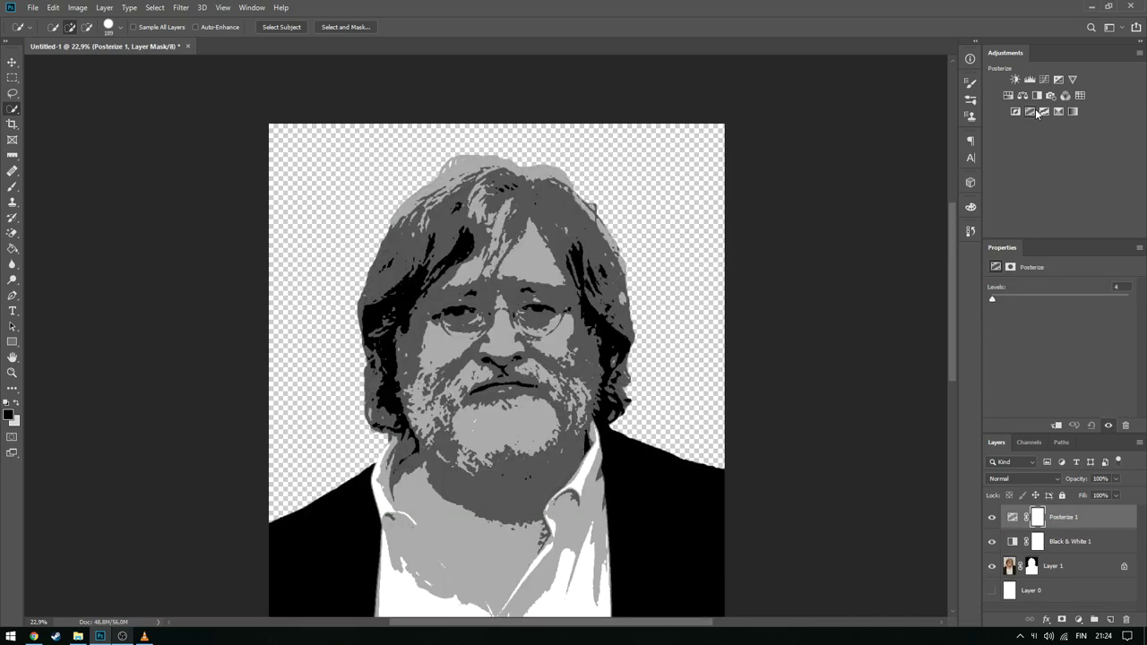
pyautogui.write('2')
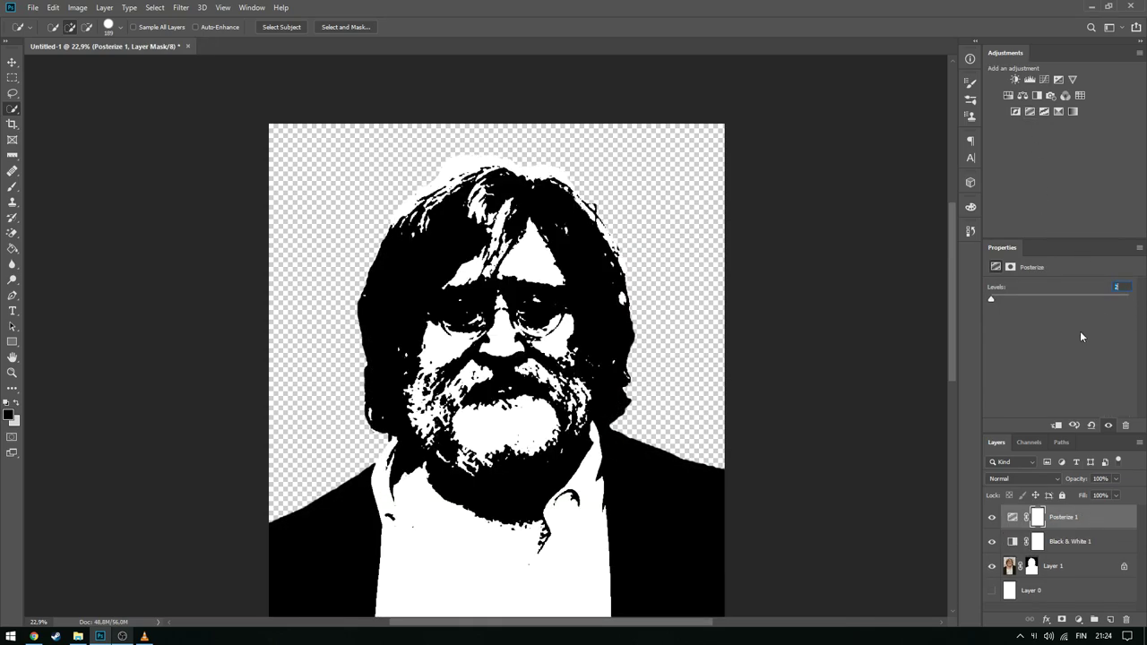
pyautogui.click(1053, 540)
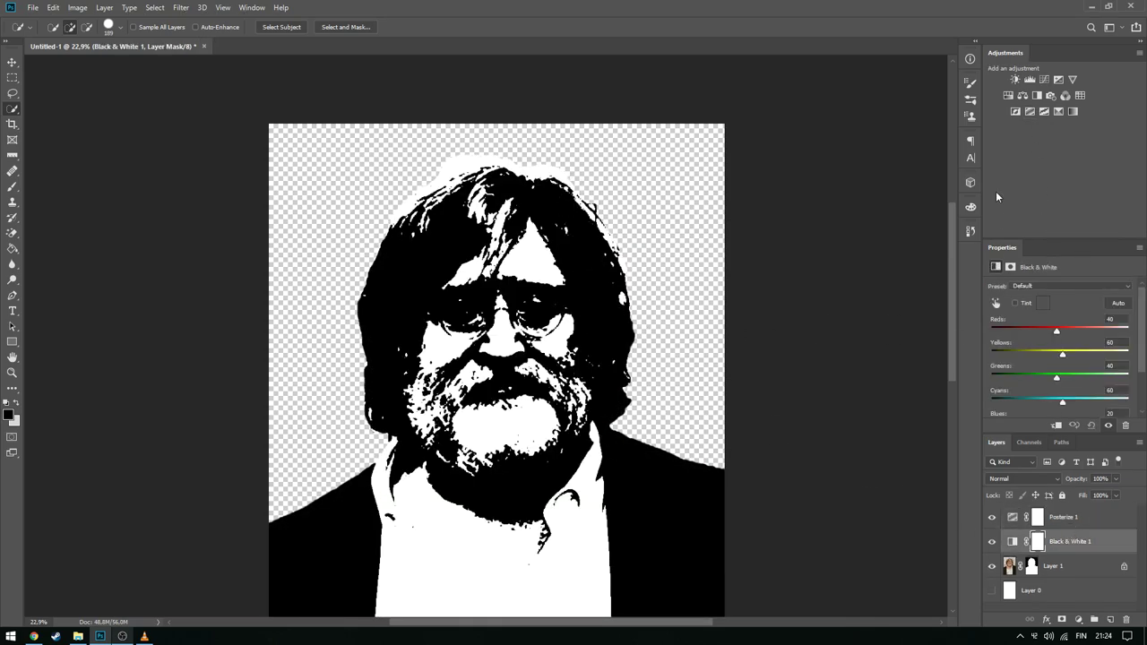
# Add a Curves adjustment above Black & White 1, whitening highlights and darkening beard and hair
pyautogui.click(1043, 80)
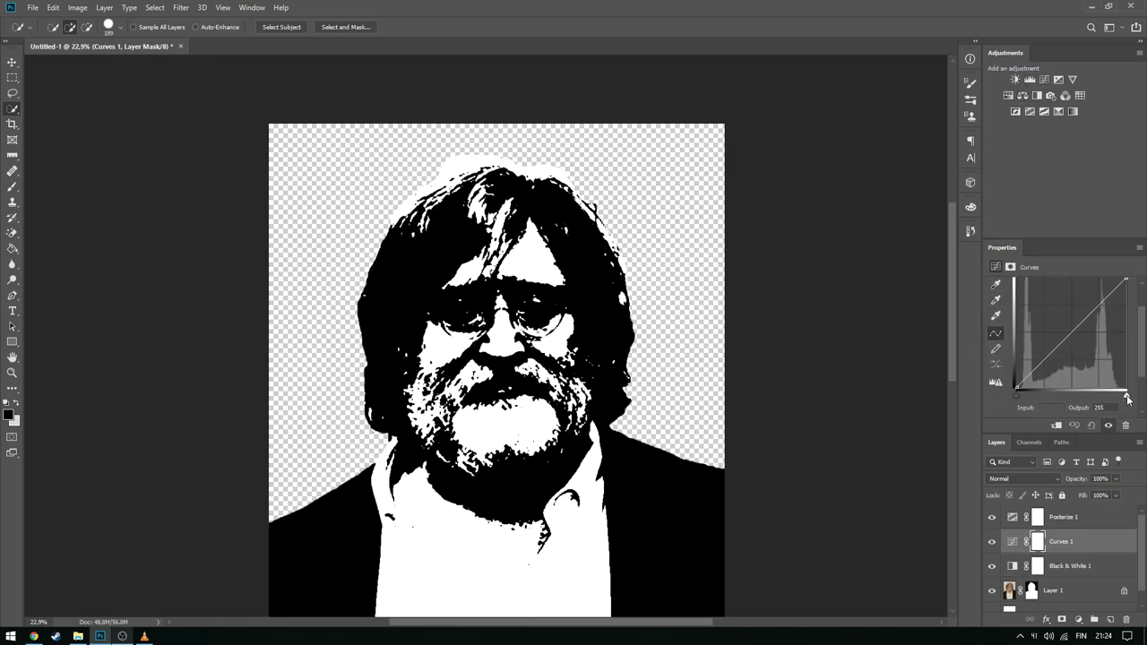
pyautogui.moveTo(1128, 400); pyautogui.dragTo(1105, 393)
pyautogui.scroll(-1, 1057, 385)
pyautogui.moveTo(1017, 385); pyautogui.dragTo(1020, 385)
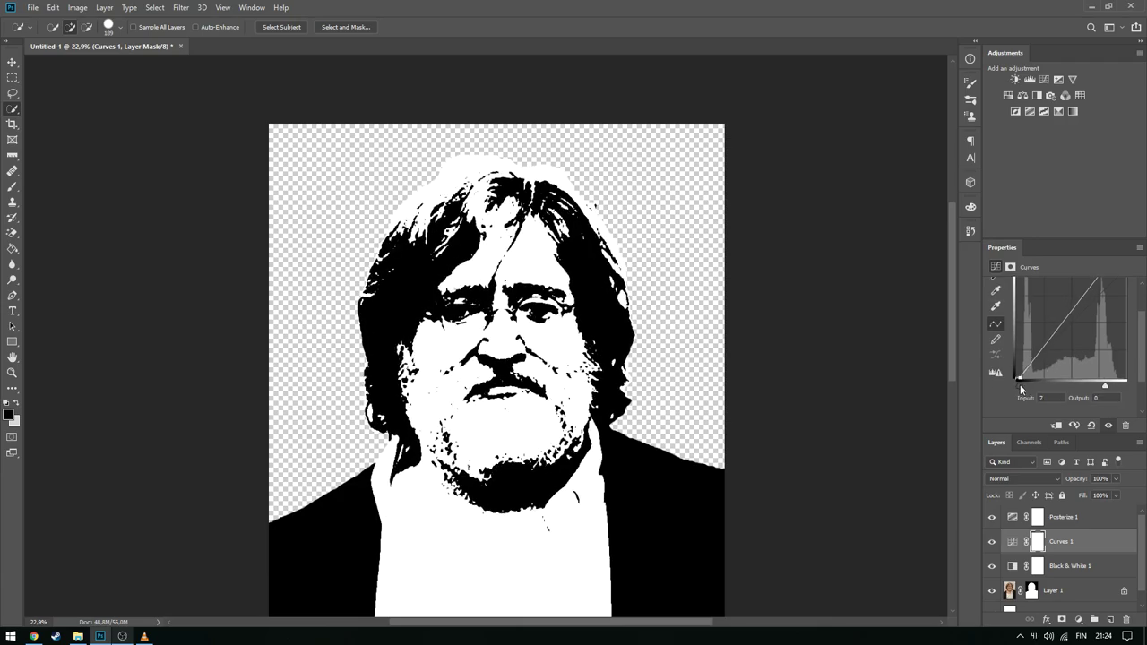
pyautogui.scroll(1, 1058, 340)
pyautogui.moveTo(1085, 310); pyautogui.dragTo(1084, 297)
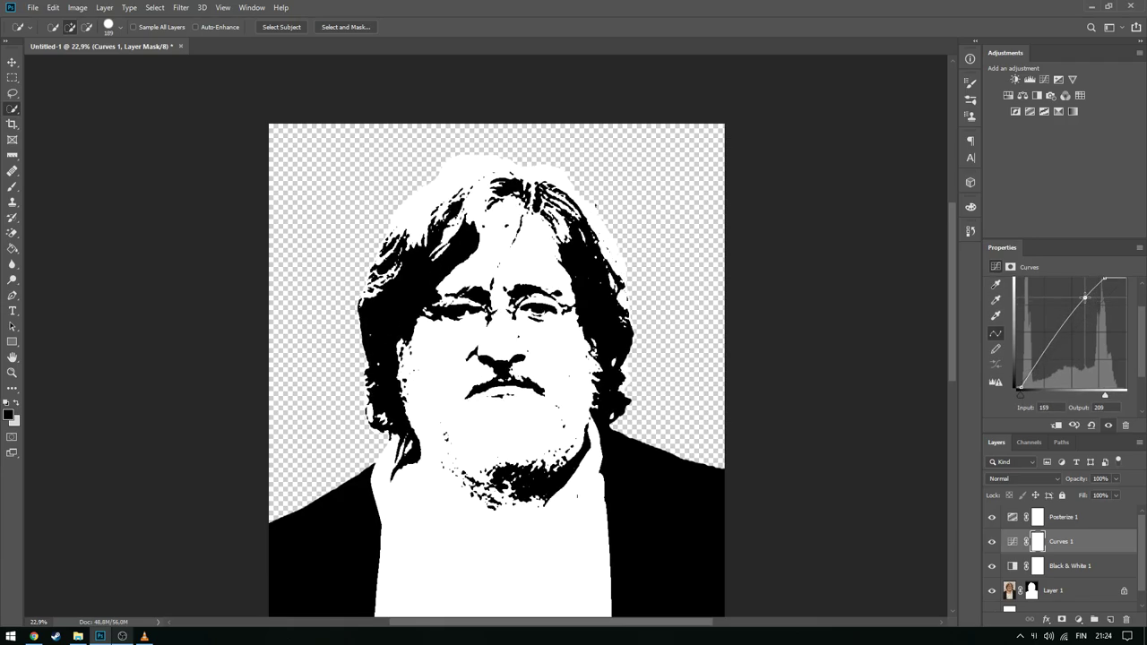
pyautogui.moveTo(1048, 348); pyautogui.dragTo(1047, 359)
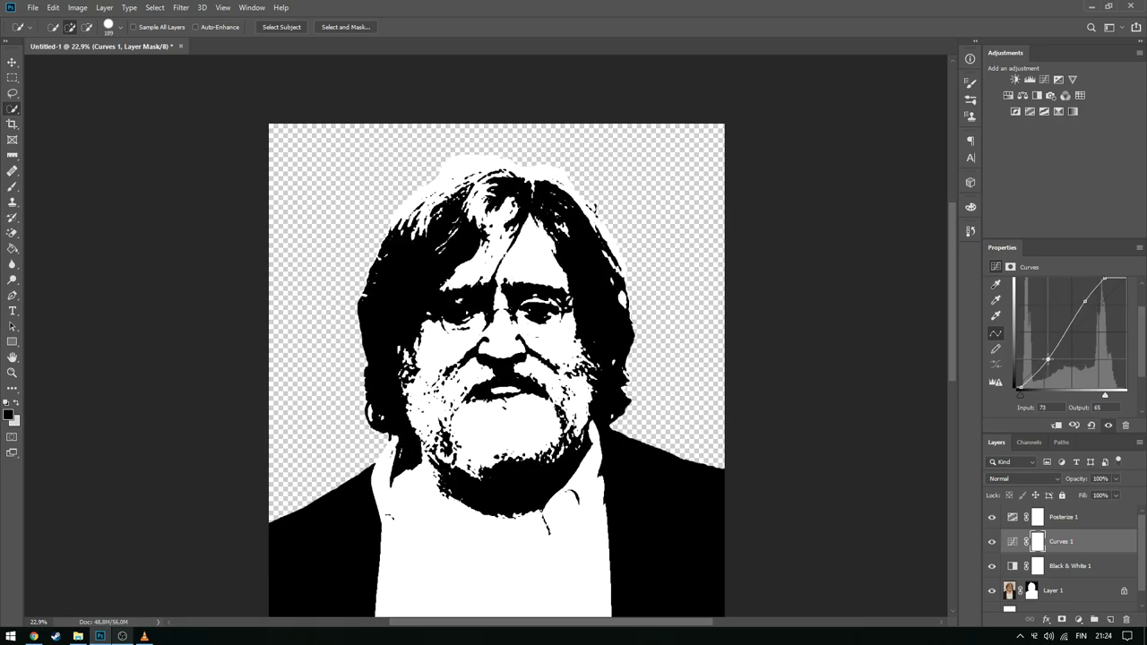
pyautogui.moveTo(1106, 395); pyautogui.dragTo(1125, 395)
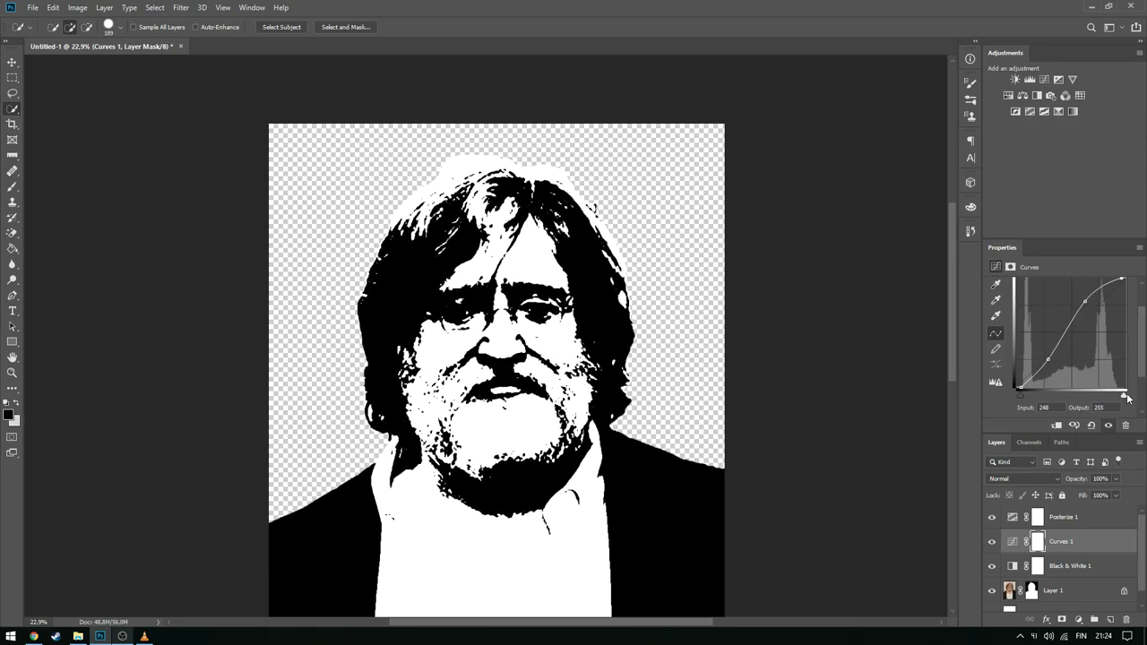
pyautogui.moveTo(1086, 303); pyautogui.dragTo(1042, 370)
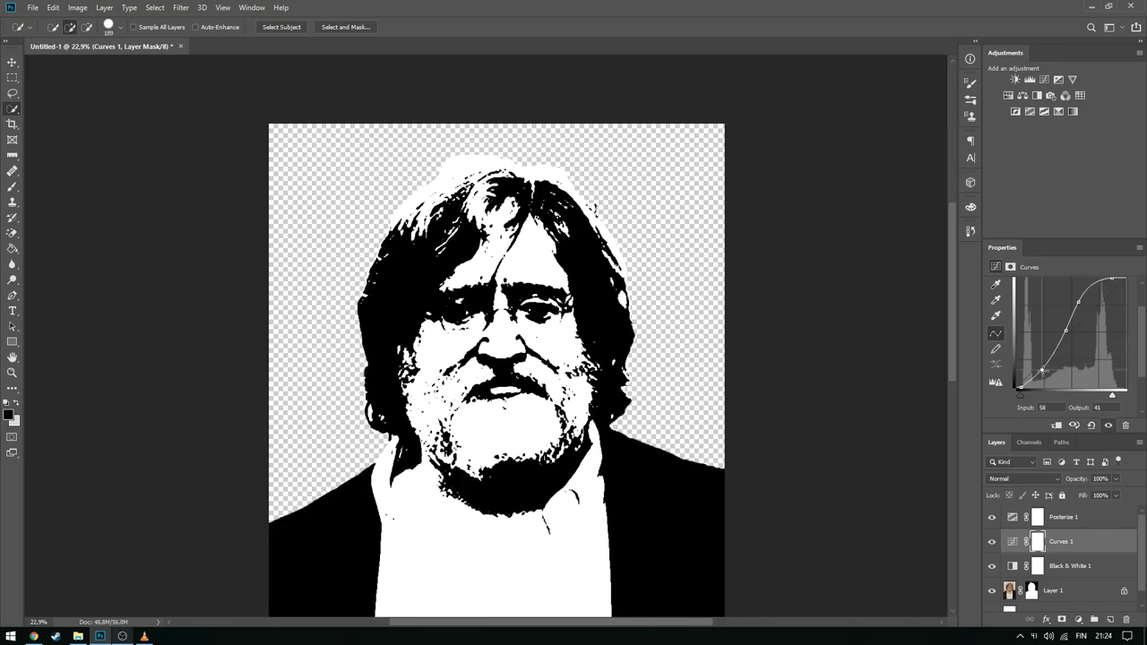
pyautogui.moveTo(1065, 330); pyautogui.dragTo(1062, 336)
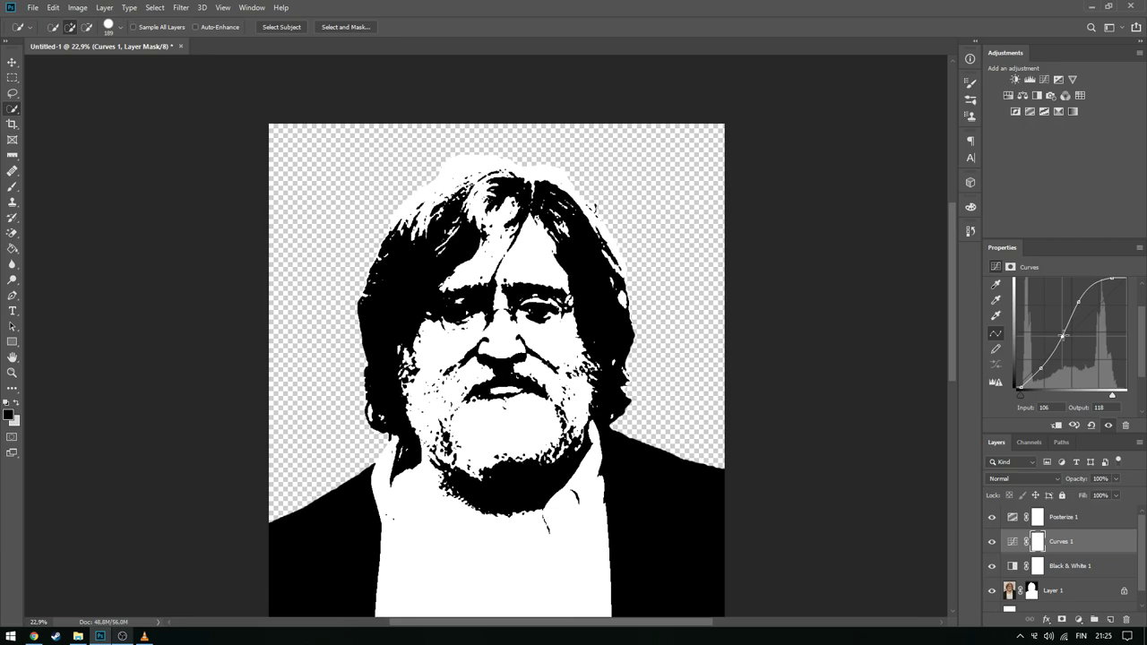
pyautogui.click(1012, 541)
# Show the white background layer Layer 0 behind the portrait
pyautogui.scroll(-1, 494, 238)
pyautogui.scroll(2, 494, 238)
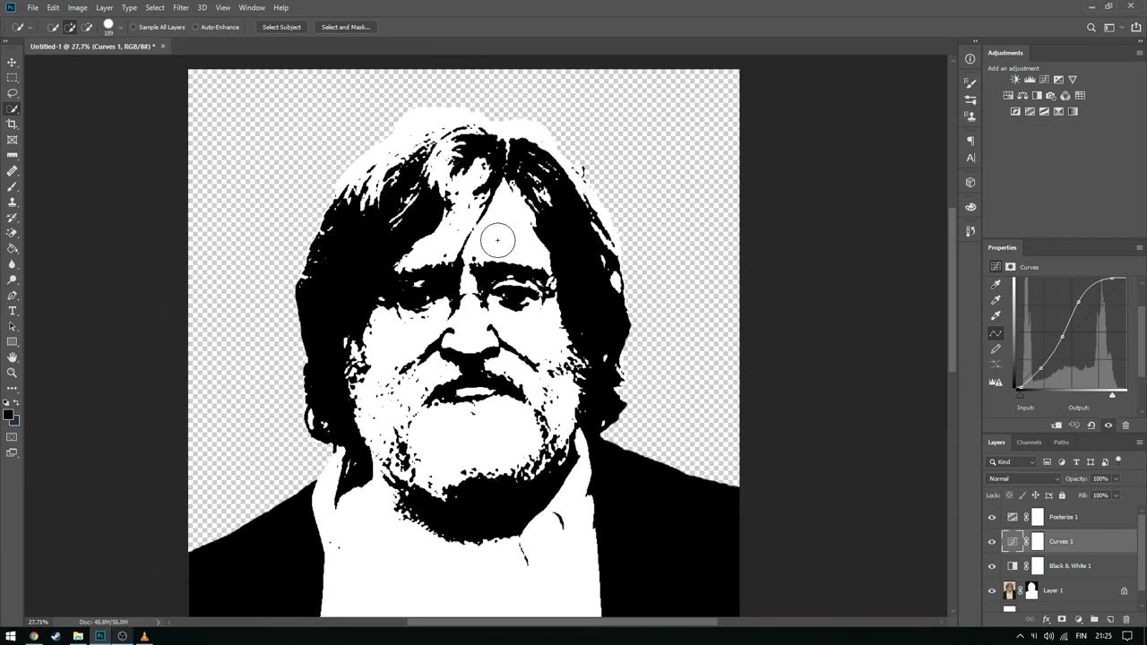
pyautogui.click(992, 599)
pyautogui.scroll(-1, 687, 305)
pyautogui.scroll(1, 687, 305)
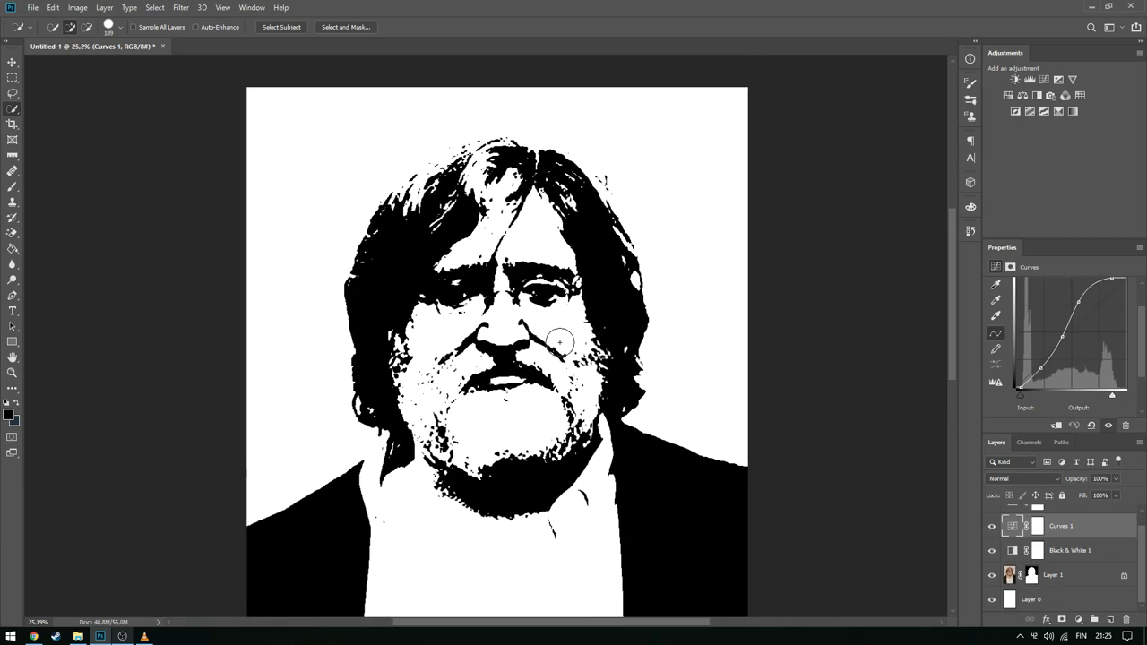
pyautogui.scroll(-1, 635, 356)
pyautogui.scroll(-1, 635, 356)
pyautogui.scroll(1, 1056, 583)
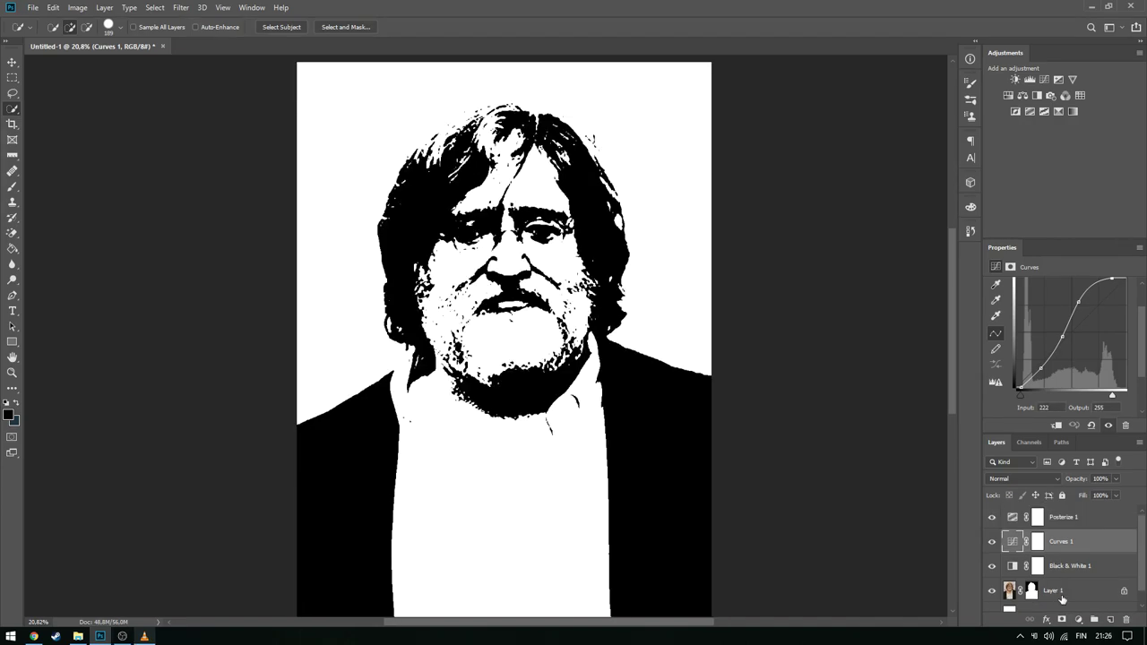
# Convert Layer 1 through Posterize 1 into a single smart object
pyautogui.click(1062, 594)
pyautogui.keyDown('shift'); pyautogui.click(1068, 520); pyautogui.keyUp('shift')
pyautogui.rightClick(1068, 518)
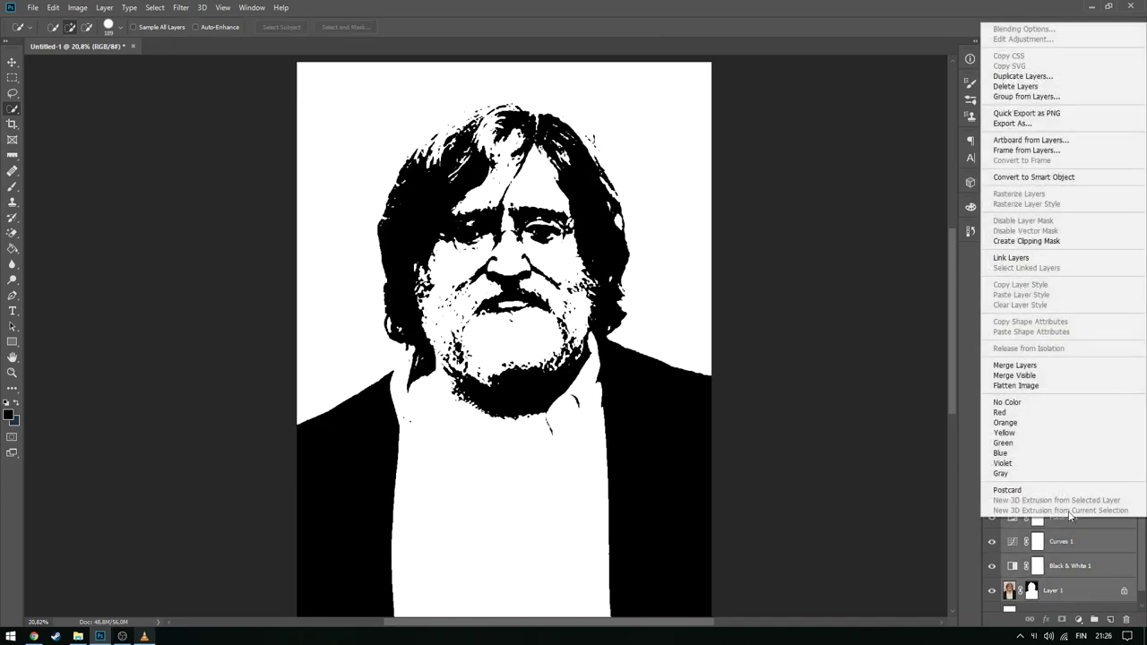
pyautogui.click(1038, 177)
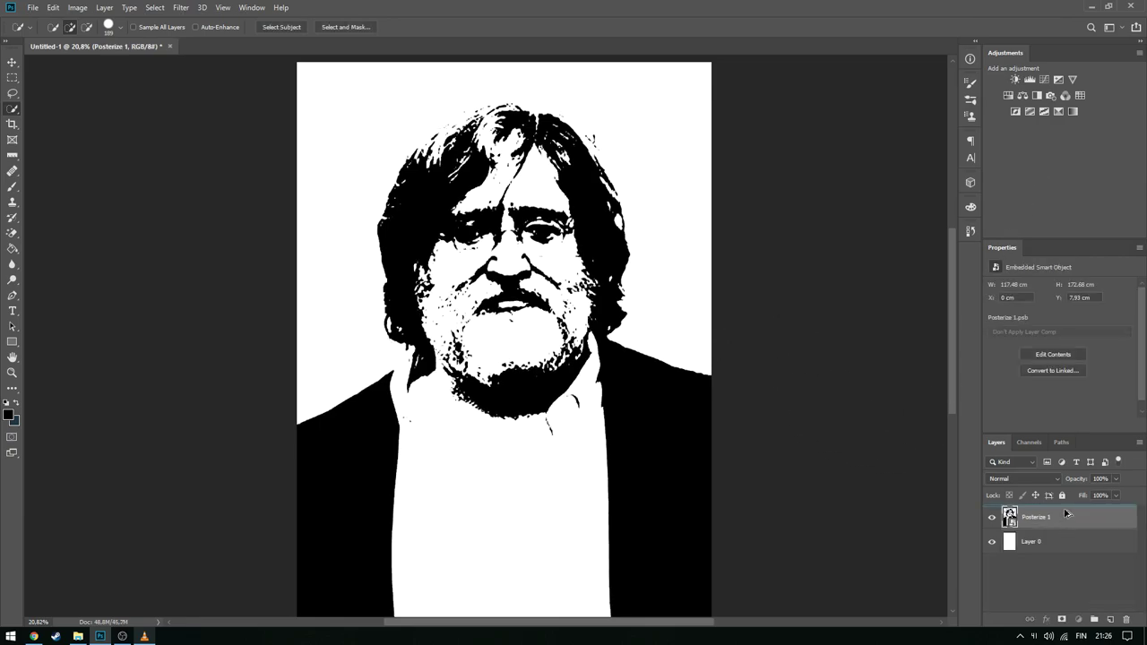
# Duplicate Posterize 1 and rasterize the Posterize 1 copy layer
pyautogui.hotkey('ctrl', 'j')
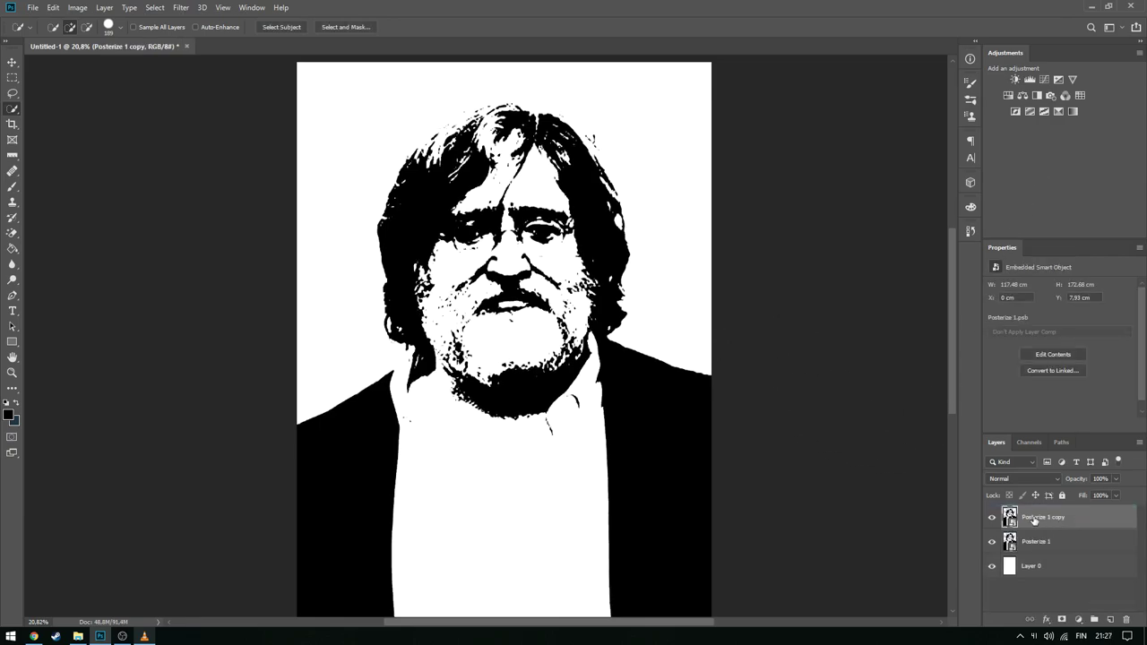
pyautogui.rightClick(1035, 521)
pyautogui.click(1027, 224)
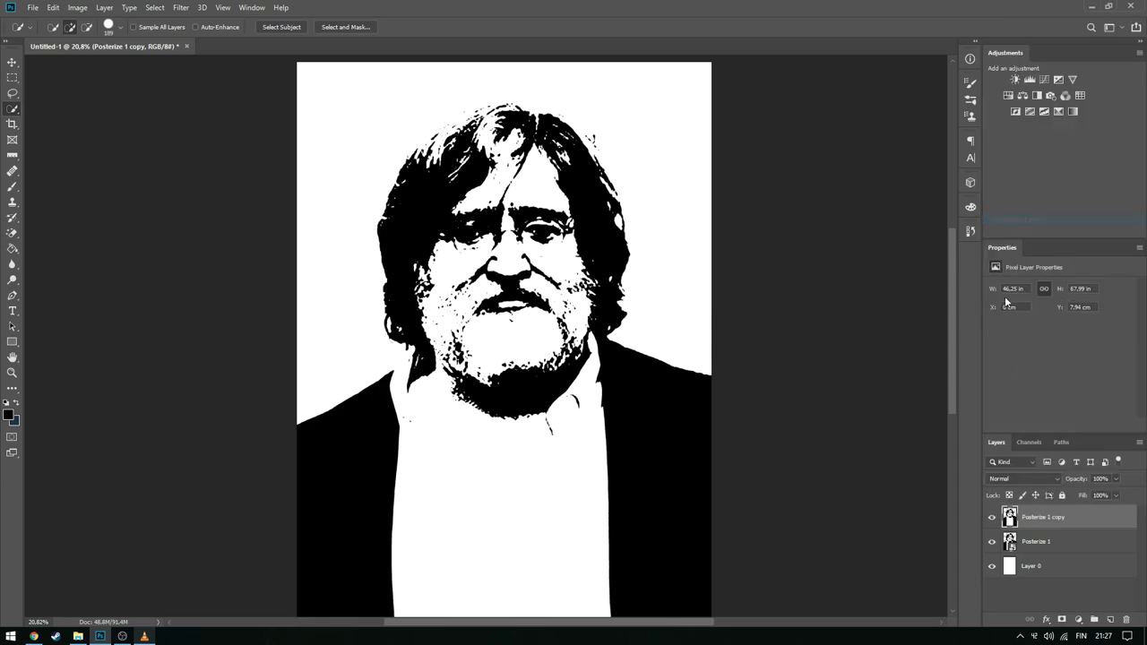
pyautogui.scroll(1, 555, 198)
pyautogui.scroll(2, 555, 198)
pyautogui.scroll(-1, 315, 179)
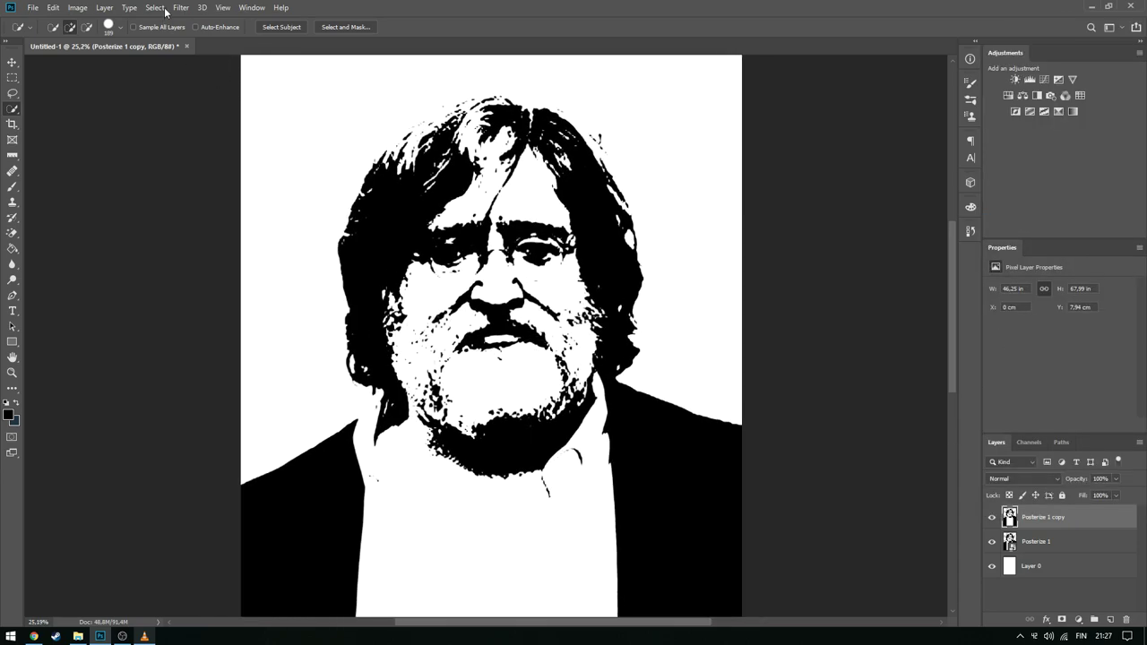
# Apply a Noise > Median filter with radius 21 to the copy
pyautogui.click(180, 8)
pyautogui.moveTo(241, 177)
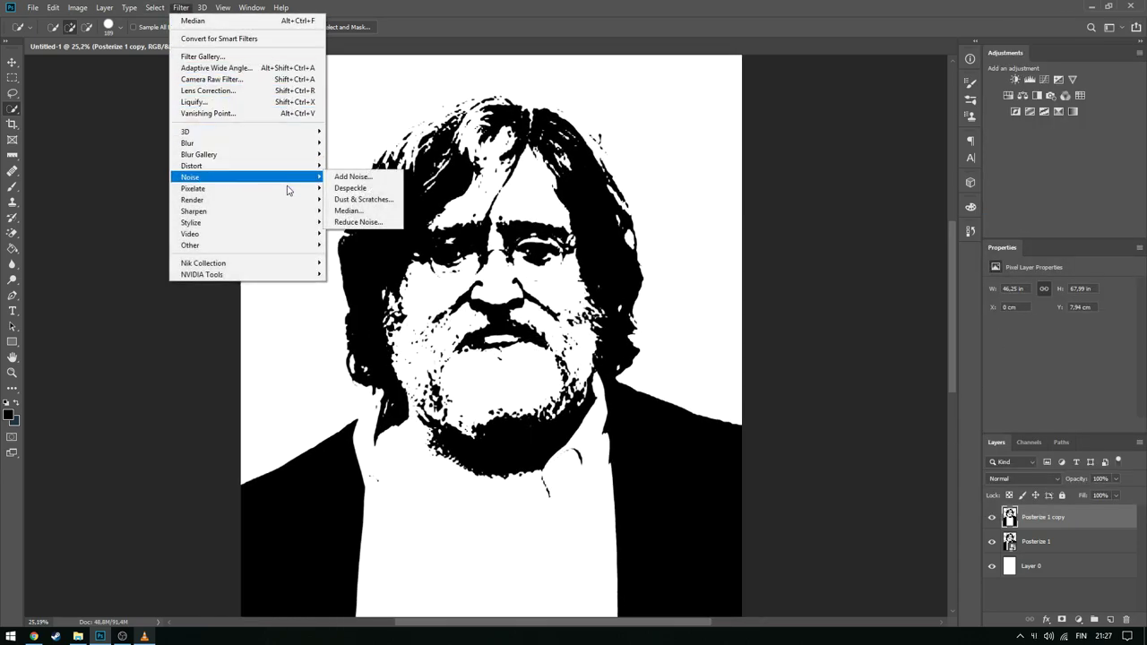
pyautogui.click(348, 211)
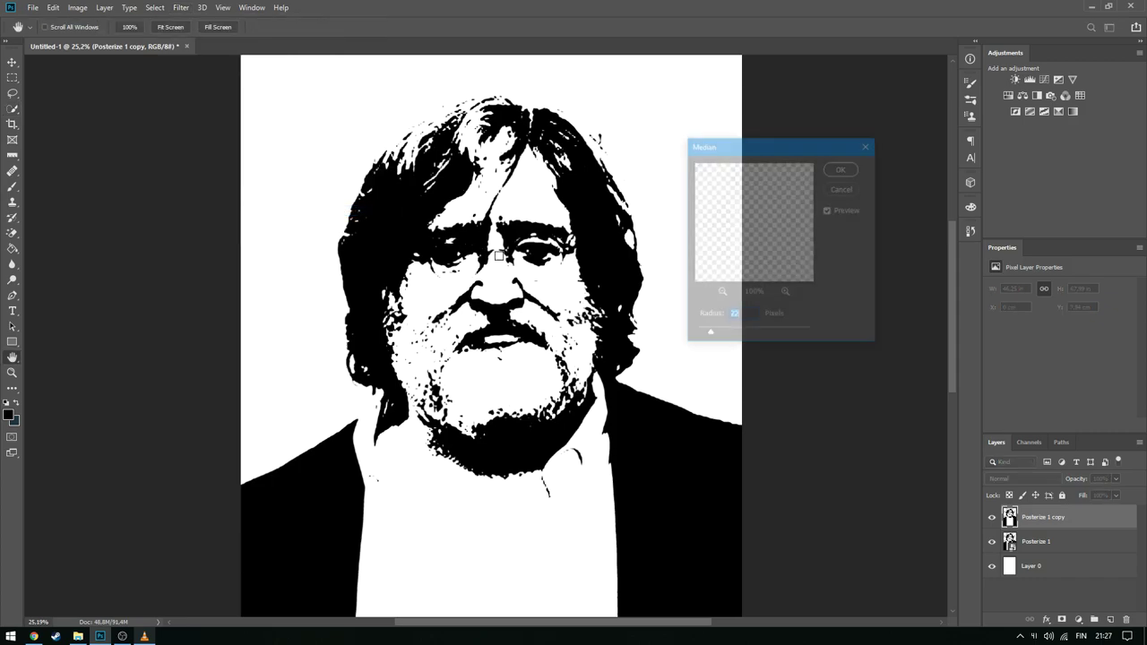
pyautogui.click(838, 169)
pyautogui.press('w')
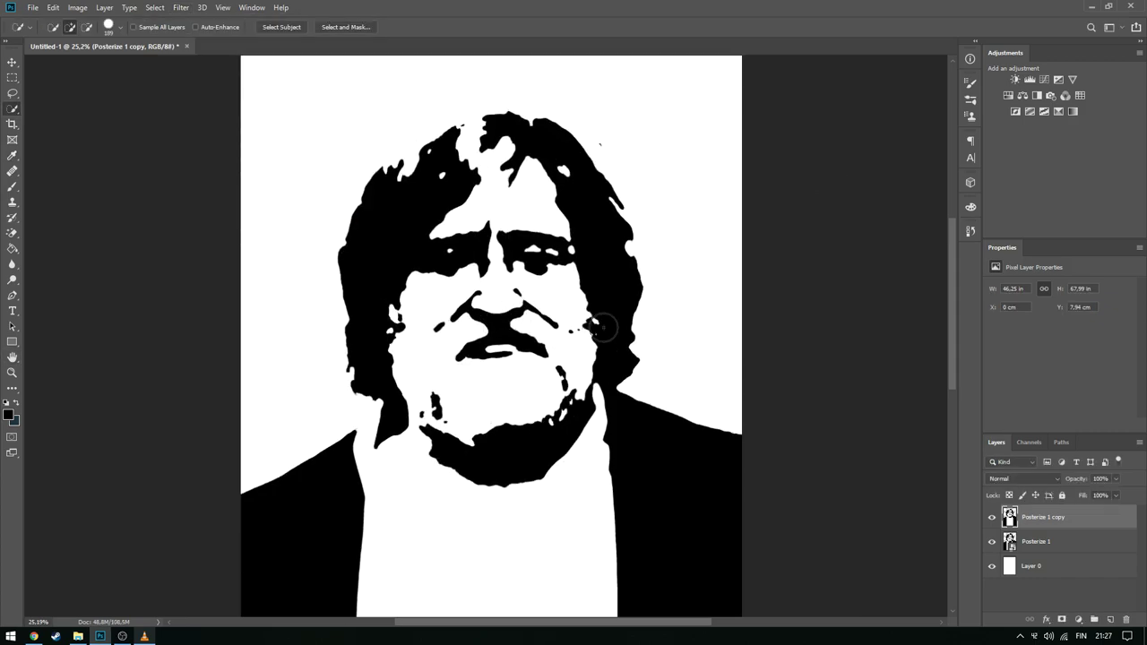
pyautogui.scroll(2, 498, 313)
pyautogui.scroll(4, 507, 304)
pyautogui.scroll(-3, 593, 329)
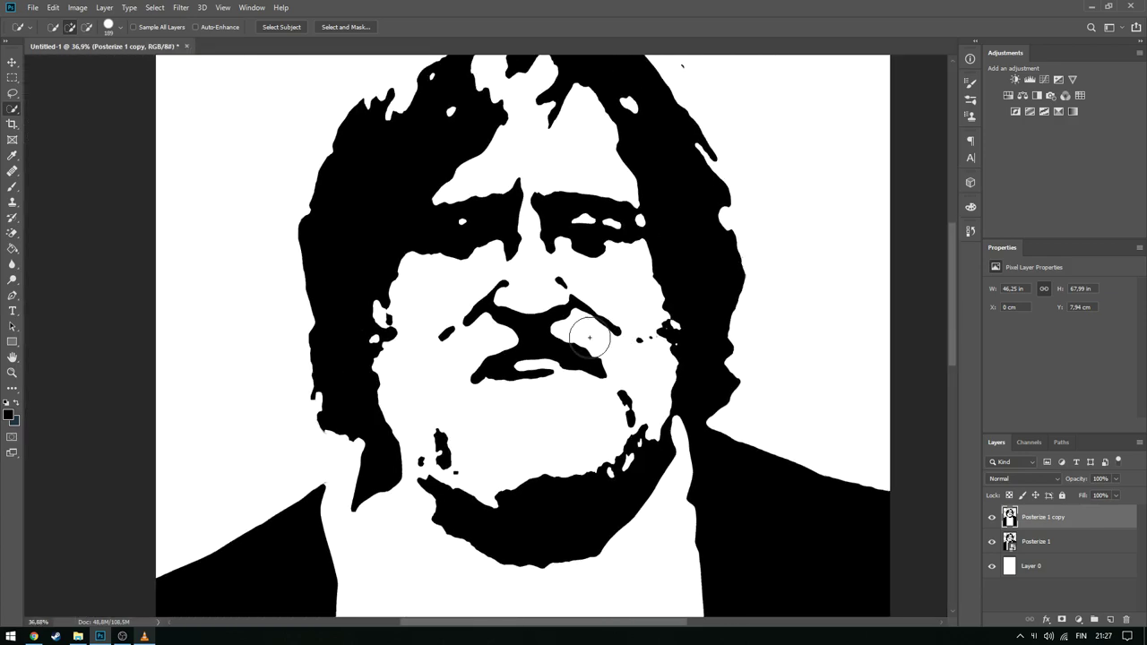
pyautogui.scroll(-1, 607, 411)
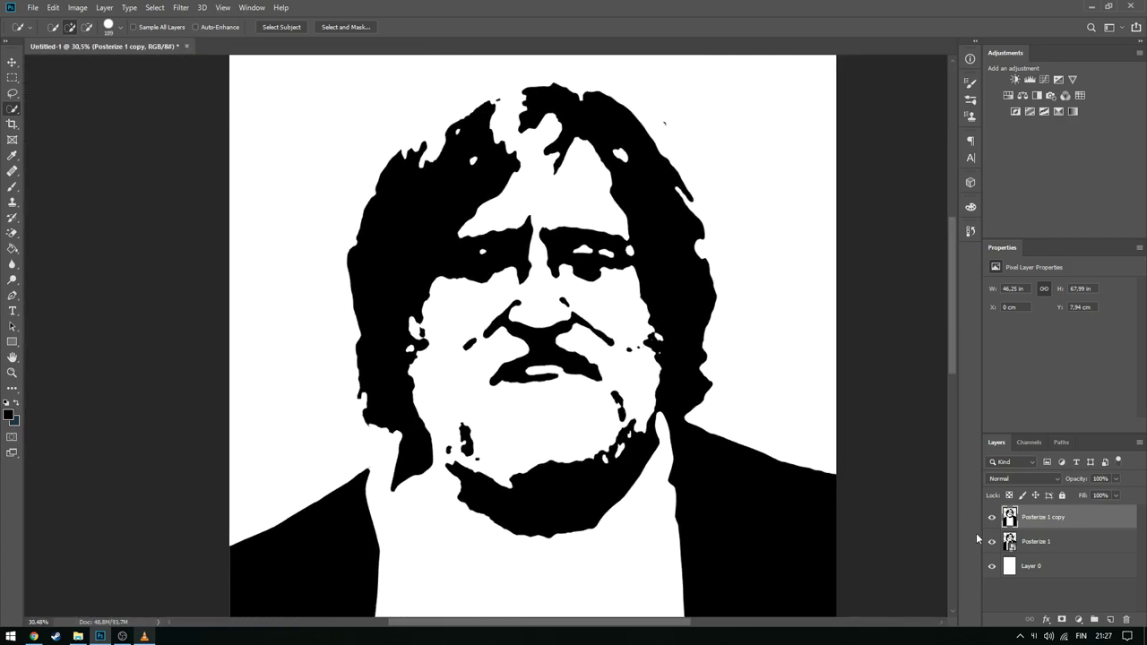
# Add a layer mask to Posterize 1 copy and brush back eye detail and beard texture
pyautogui.click(1063, 620)
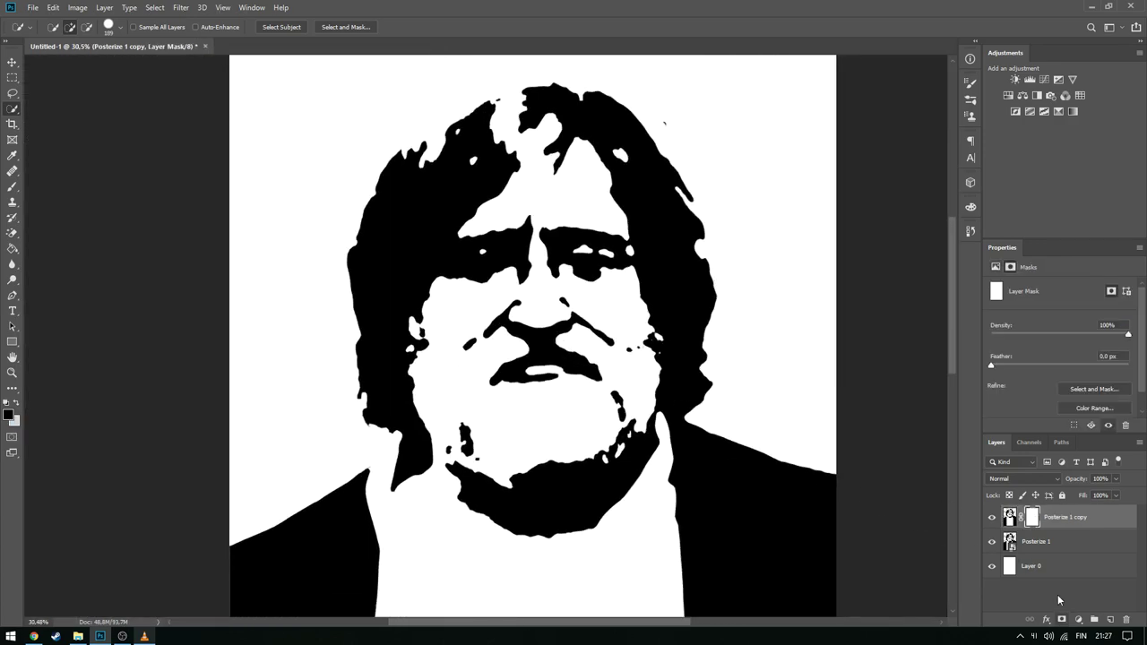
pyautogui.click(971, 207)
pyautogui.click(971, 207)
pyautogui.click(11, 189)
pyautogui.scroll(3, 586, 264)
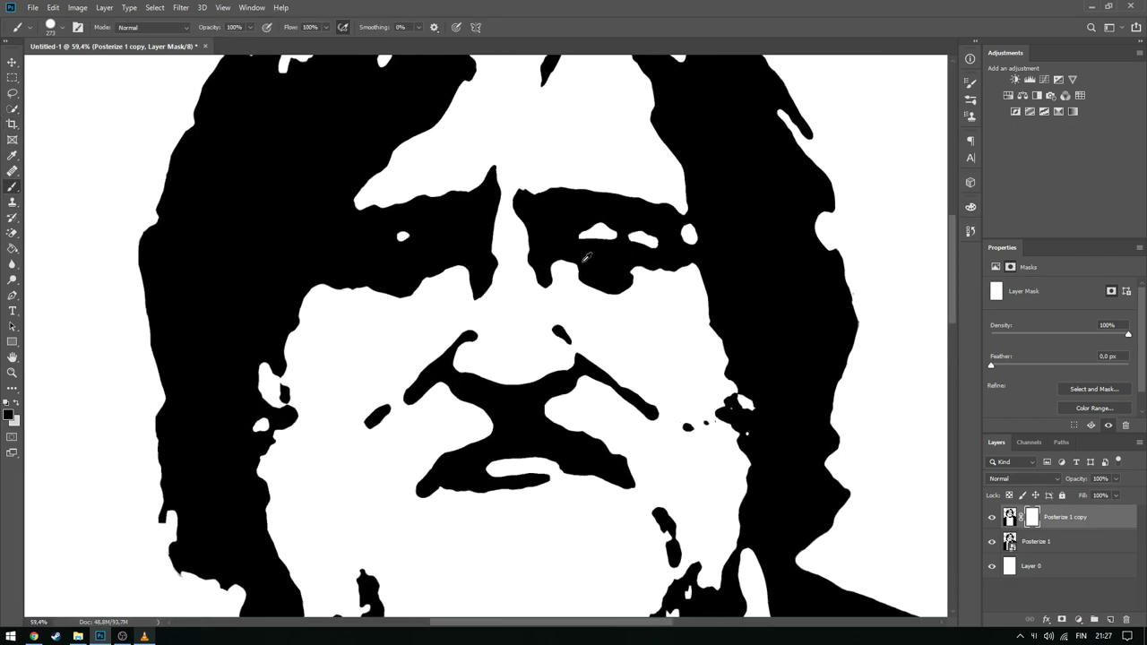
pyautogui.moveTo(586, 265)
pyautogui.mouseDown()
pyautogui.moveTo(570, 261)
pyautogui.moveTo(628, 269)
pyautogui.moveTo(654, 246)
pyautogui.mouseUp()
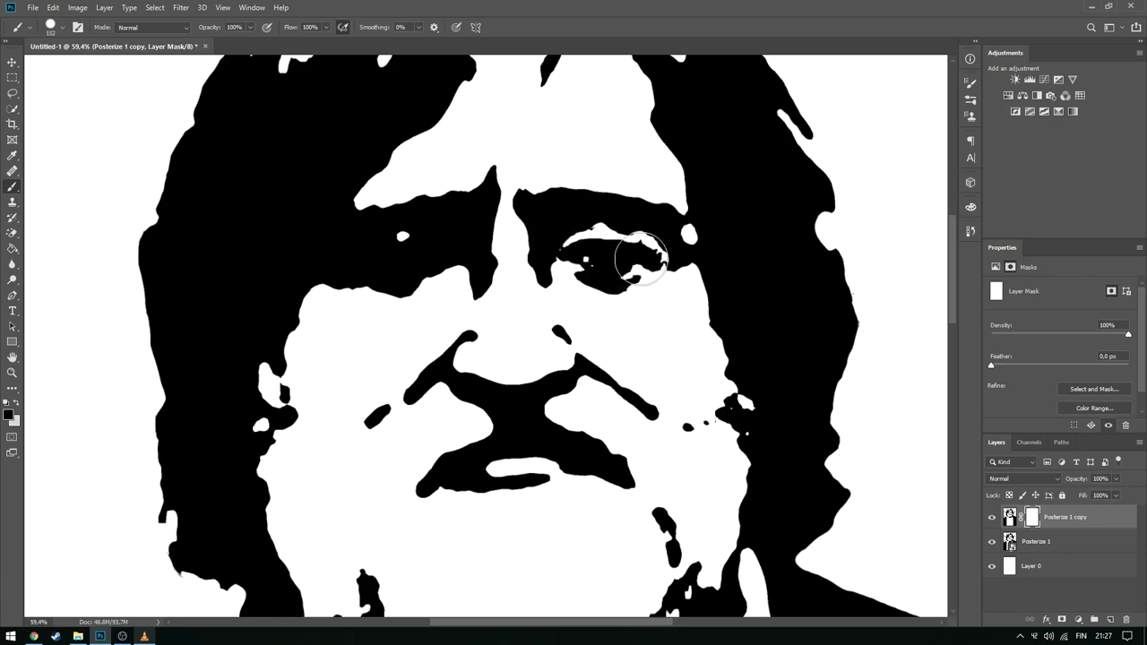
pyautogui.scroll(-2, 378, 258)
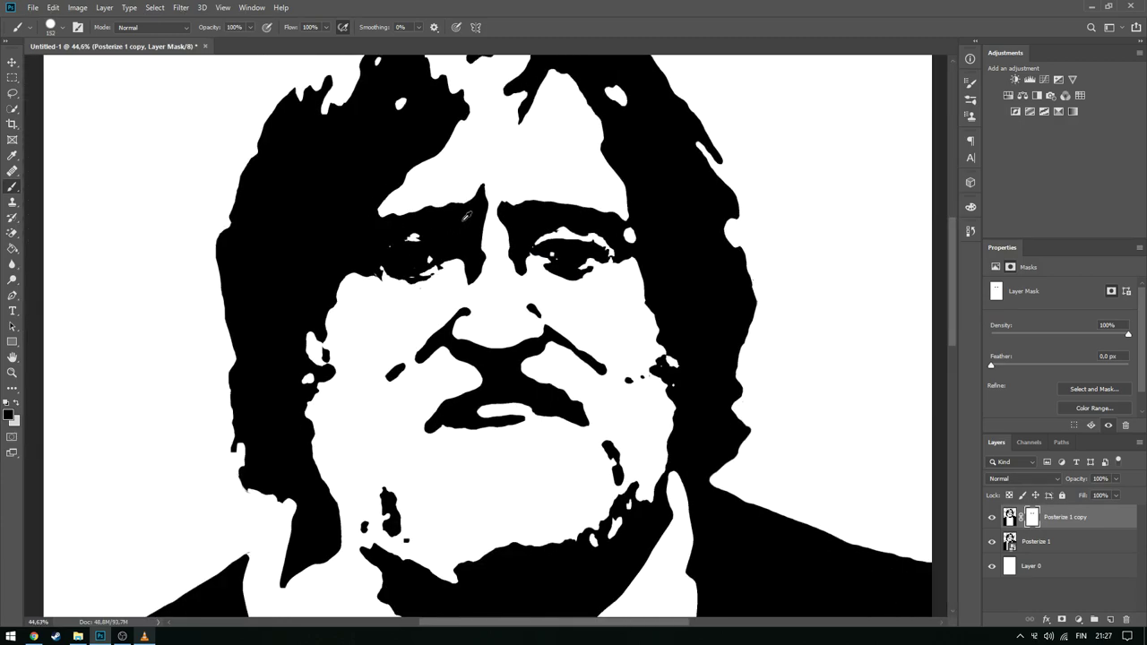
pyautogui.moveTo(621, 461)
pyautogui.mouseDown()
pyautogui.moveTo(606, 445)
pyautogui.moveTo(568, 533)
pyautogui.moveTo(456, 560)
pyautogui.moveTo(398, 545)
pyautogui.moveTo(281, 410)
pyautogui.moveTo(318, 268)
pyautogui.mouseUp()
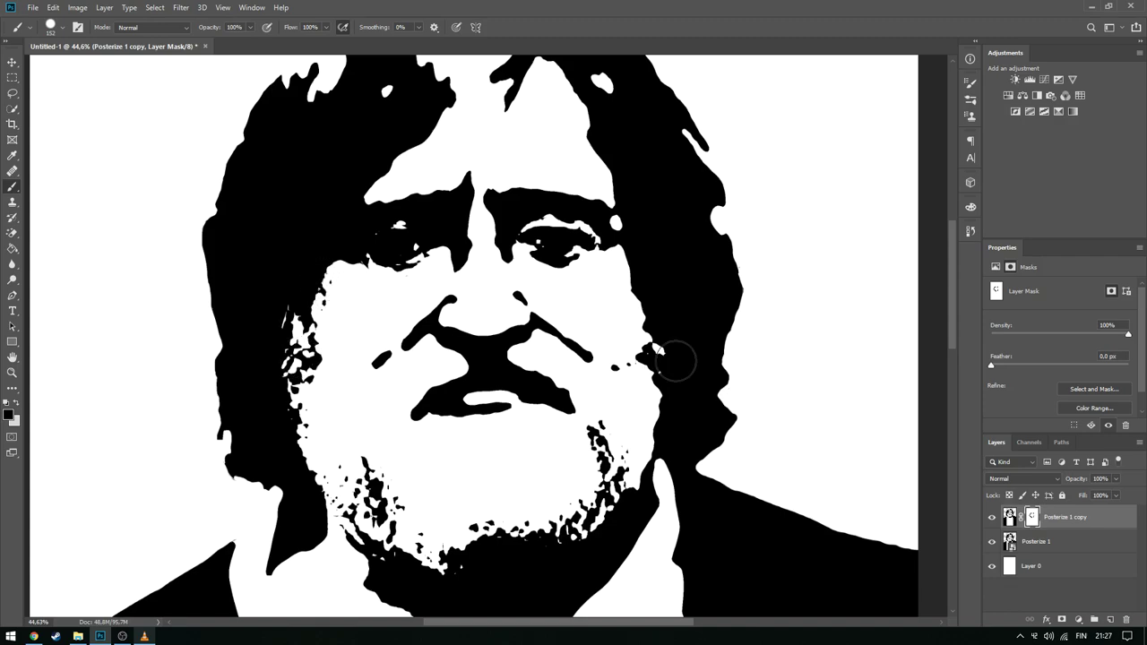
pyautogui.moveTo(646, 397)
pyautogui.mouseDown()
pyautogui.moveTo(640, 287)
pyautogui.moveTo(620, 358)
pyautogui.mouseUp()
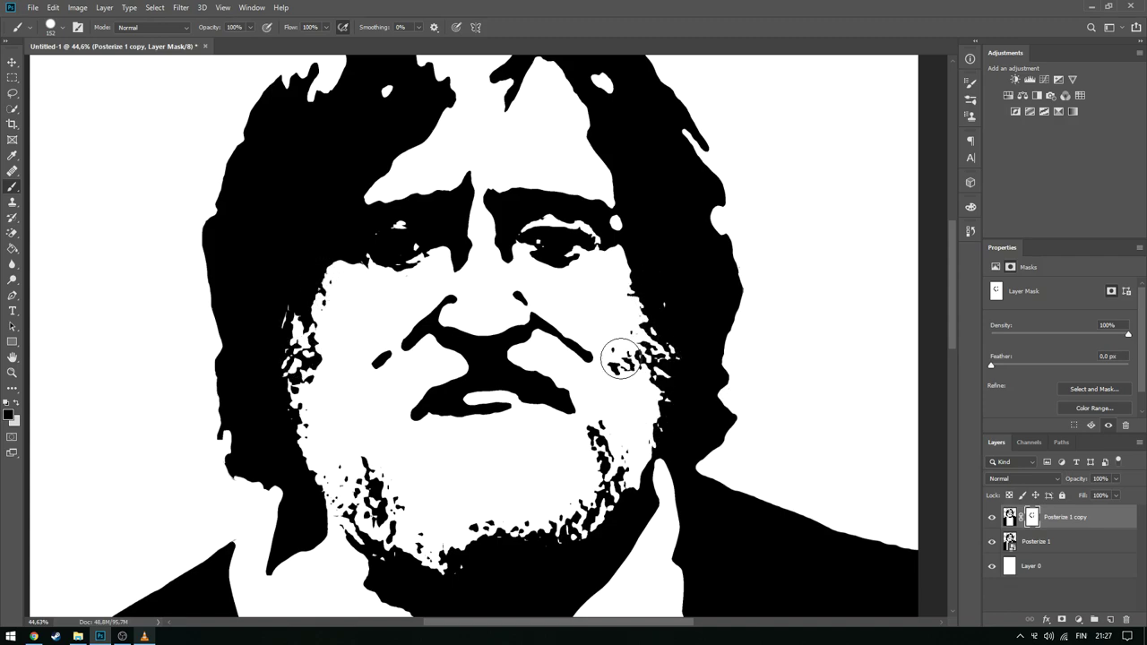
# Paint on the mask to reveal white hair streaks across the top of the head
pyautogui.scroll(-1, 620, 358)
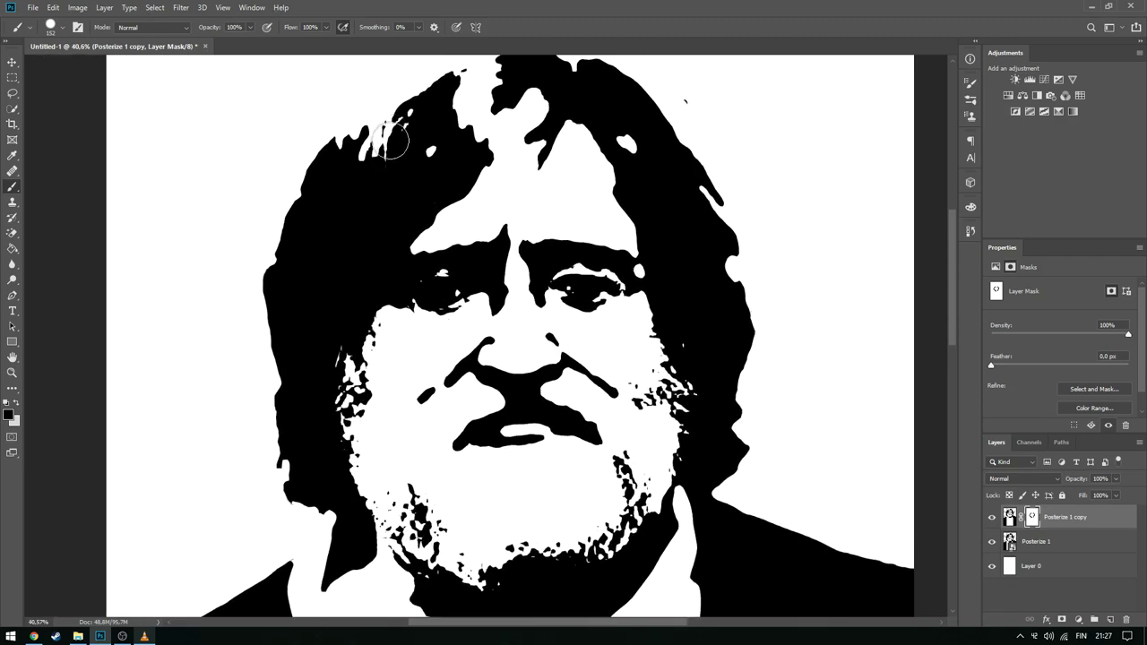
pyautogui.moveTo(439, 132); pyautogui.dragTo(392, 195)
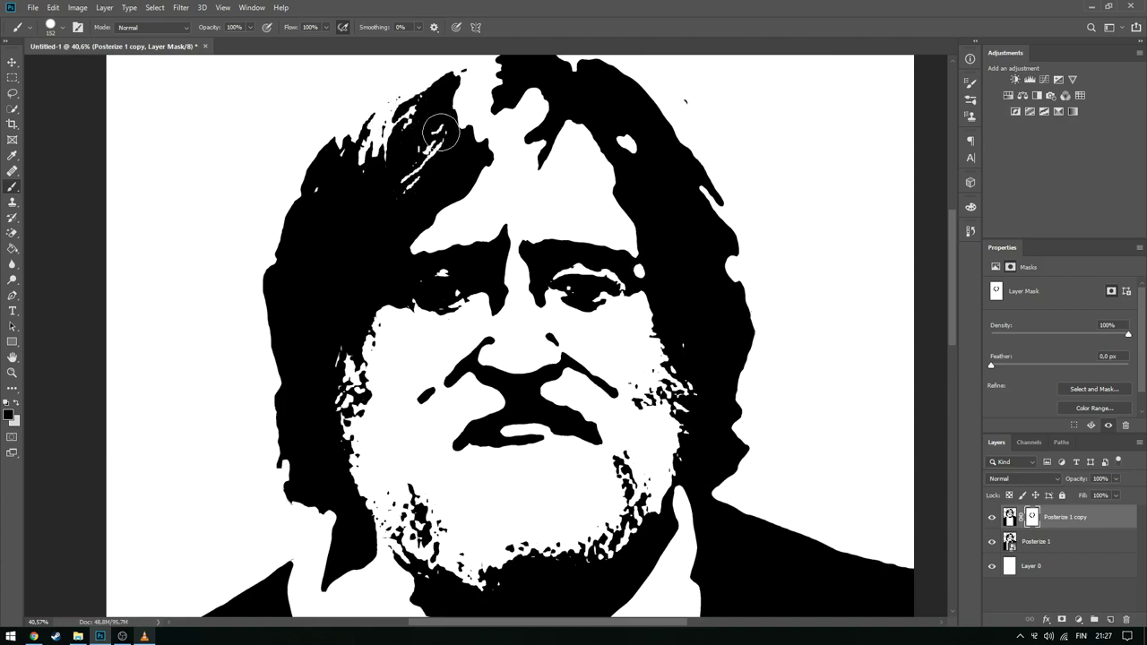
pyautogui.moveTo(439, 133)
pyautogui.mouseDown()
pyautogui.moveTo(606, 130)
pyautogui.moveTo(721, 224)
pyautogui.moveTo(740, 358)
pyautogui.moveTo(716, 468)
pyautogui.mouseUp()
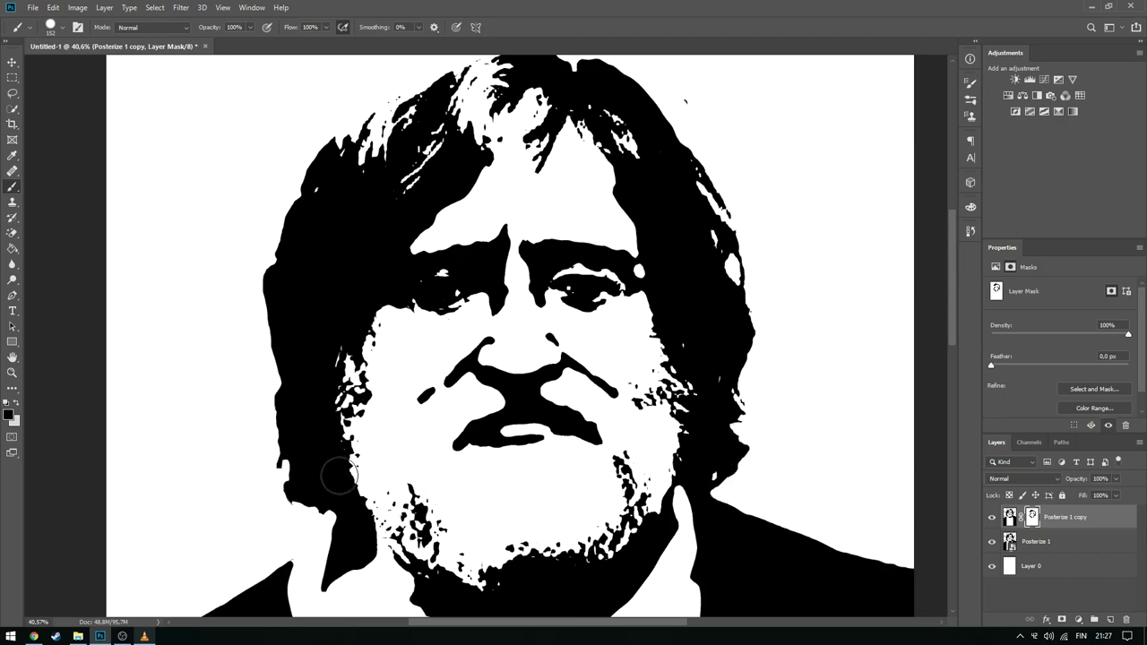
pyautogui.keyDown('alt'); pyautogui.scroll(-1, 429, 236); pyautogui.keyUp('alt')
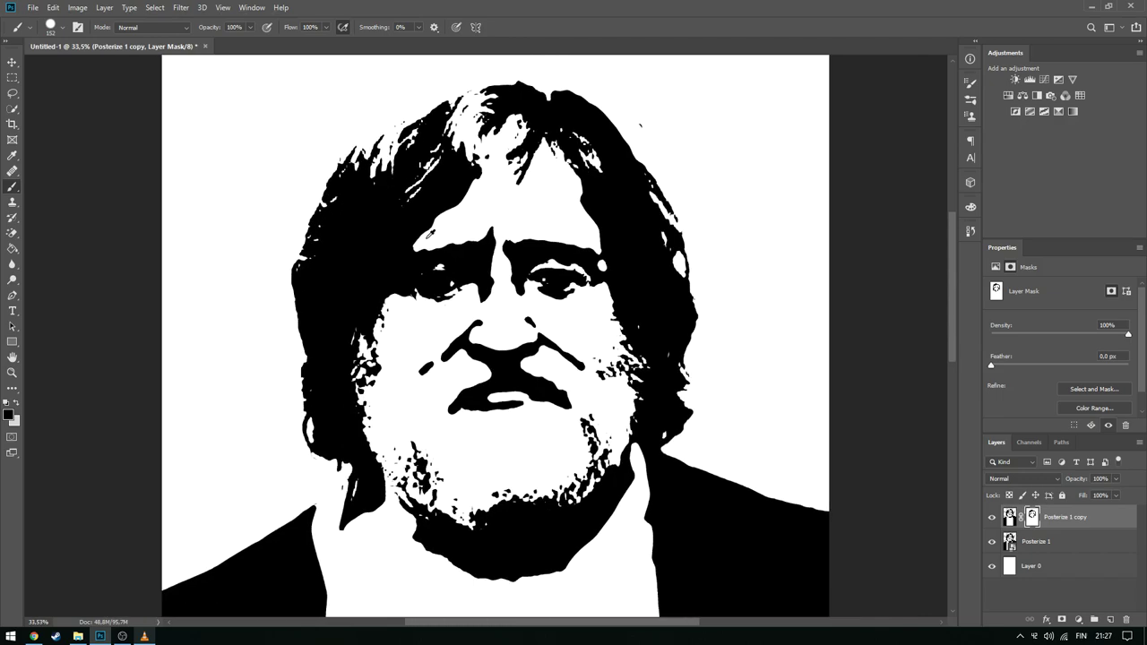
pyautogui.keyDown('alt'); pyautogui.scroll(1, 446, 363); pyautogui.keyUp('alt')
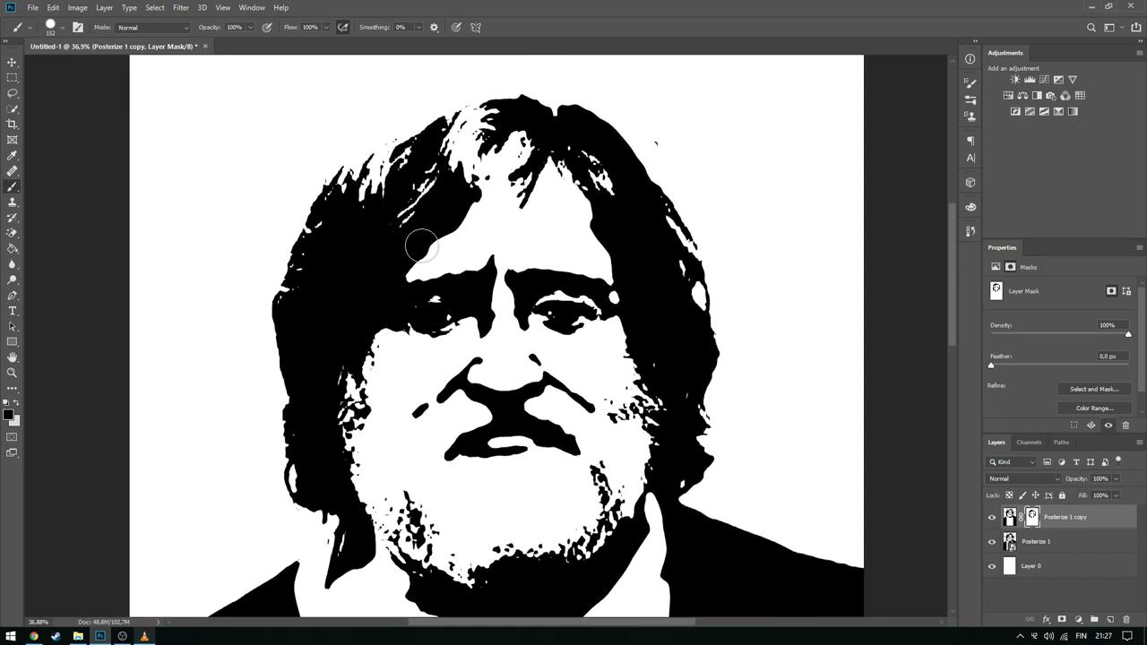
pyautogui.keyDown('alt'); pyautogui.scroll(-1, 654, 357); pyautogui.keyUp('alt')
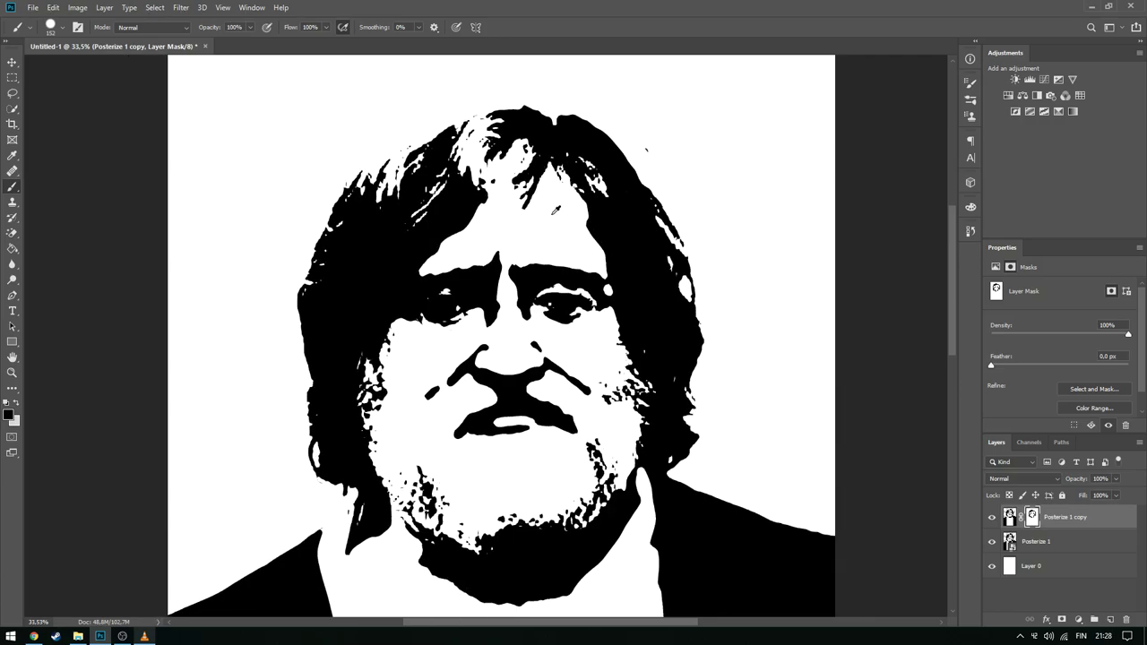
pyautogui.keyDown('alt'); pyautogui.scroll(-1, 654, 356); pyautogui.keyUp('alt')
pyautogui.keyDown('alt'); pyautogui.scroll(4, 788, 327); pyautogui.keyUp('alt')
pyautogui.keyDown('alt'); pyautogui.scroll(1, 815, 327); pyautogui.keyUp('alt')
# Paint white on the Posterize 1 copy mask to erase stray hair above the forehead
pyautogui.click(970, 207)
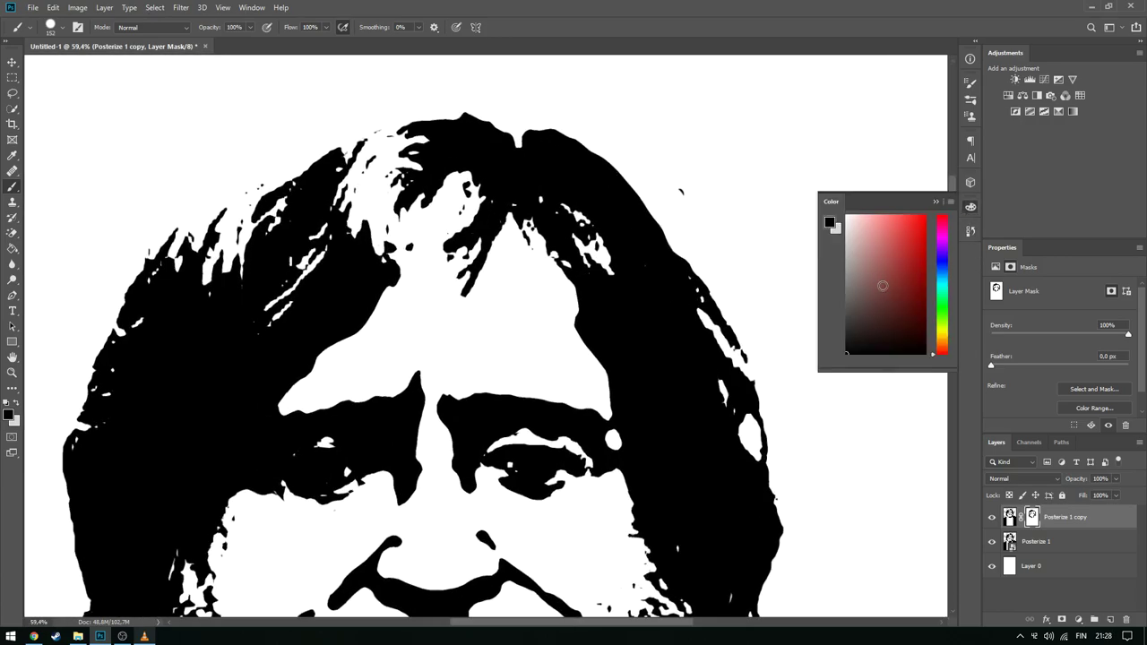
pyautogui.press('x')
pyautogui.keyDown('alt'); pyautogui.scroll(1, 468, 301); pyautogui.keyUp('alt')
pyautogui.keyDown('alt'); pyautogui.scroll(1, 467, 301); pyautogui.keyUp('alt')
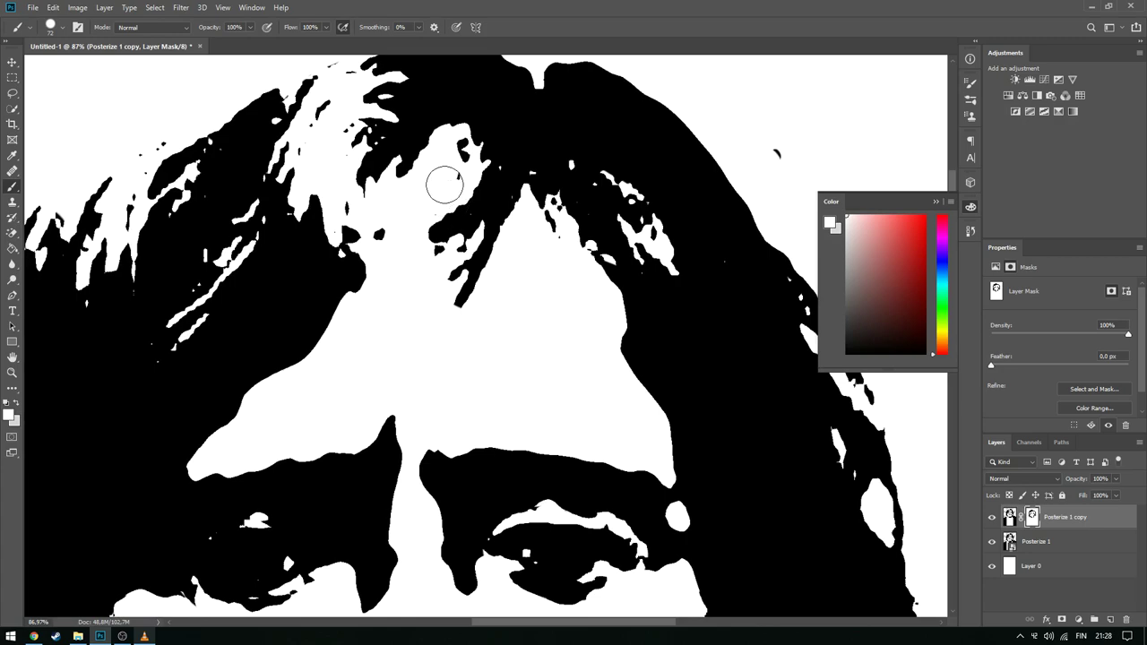
pyautogui.keyDown('alt'); pyautogui.scroll(1, 296, 246); pyautogui.keyUp('alt')
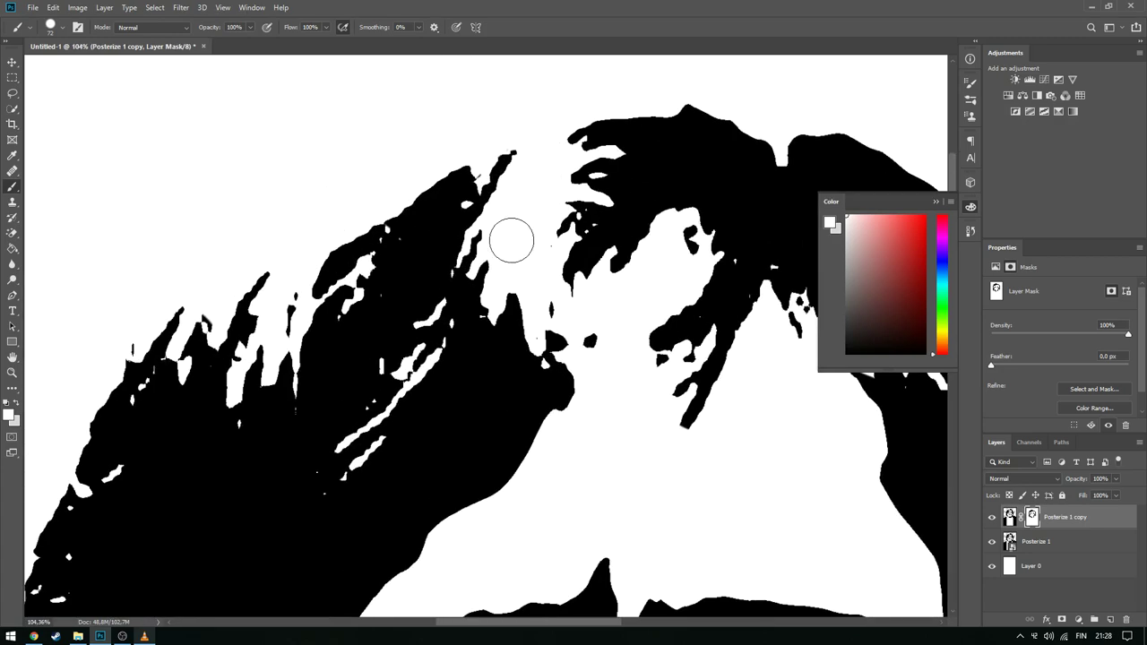
pyautogui.moveTo(543, 155); pyautogui.dragTo(598, 334)
pyautogui.keyDown('alt'); pyautogui.scroll(-2, 683, 243); pyautogui.keyUp('alt')
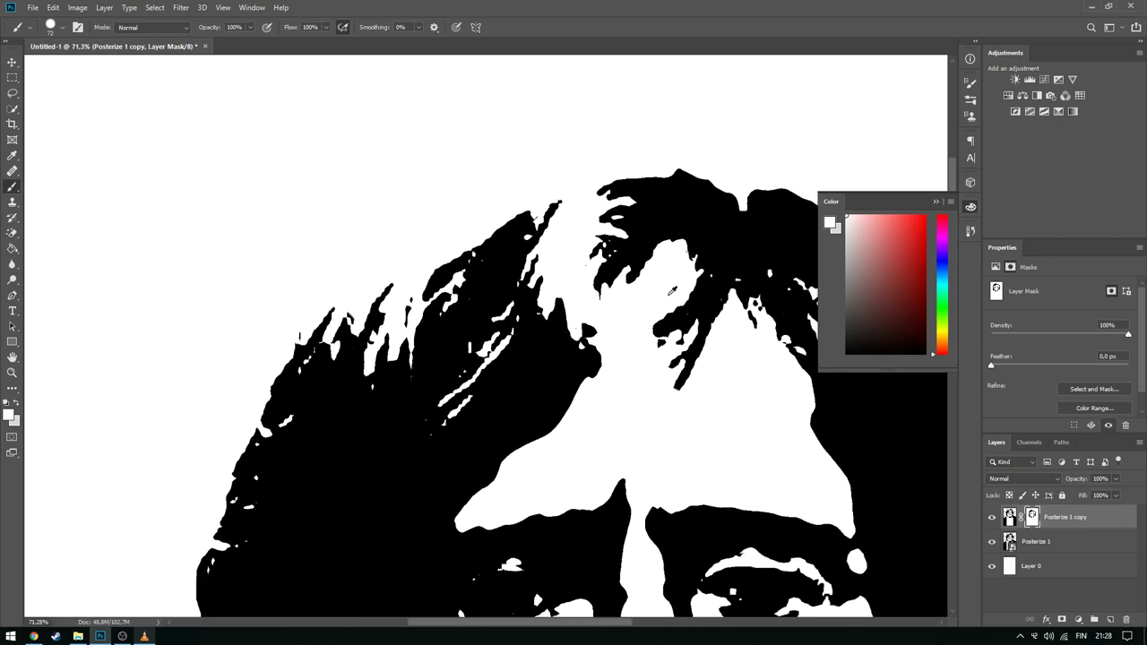
pyautogui.keyDown('alt'); pyautogui.scroll(2, 691, 243); pyautogui.keyUp('alt')
pyautogui.keyDown('alt'); pyautogui.scroll(-2, 690, 243); pyautogui.keyUp('alt')
pyautogui.keyDown('alt'); pyautogui.scroll(-2, 742, 252); pyautogui.keyUp('alt')
pyautogui.keyDown('alt'); pyautogui.scroll(-1, 645, 337); pyautogui.keyUp('alt')
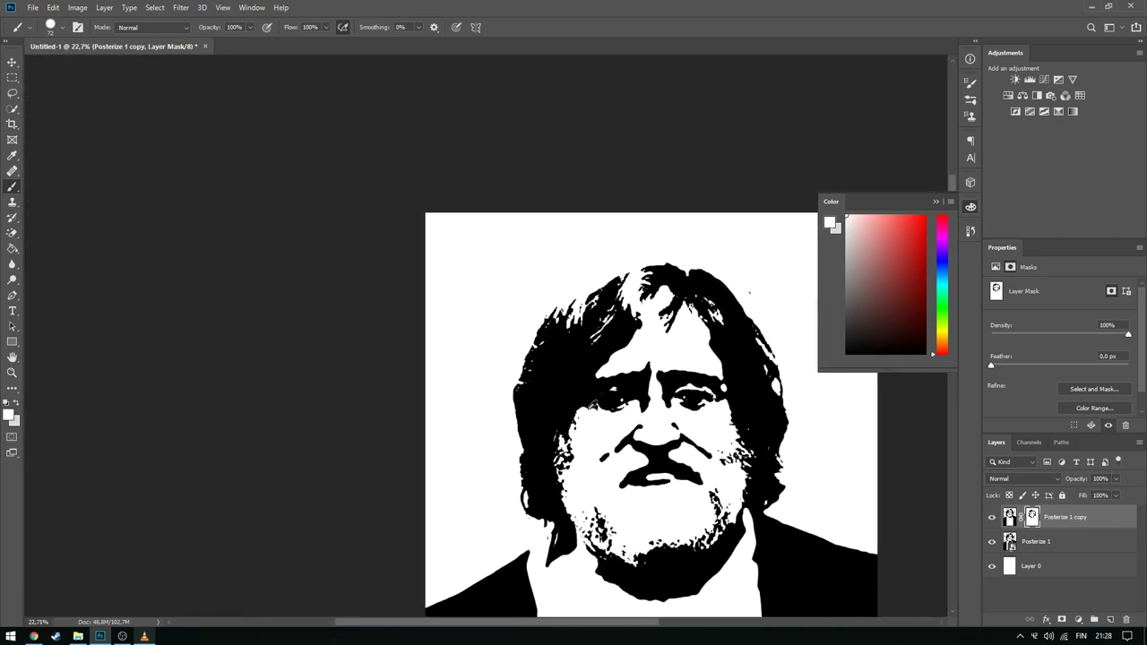
pyautogui.keyDown('alt'); pyautogui.scroll(1, 645, 337); pyautogui.keyUp('alt')
pyautogui.keyDown('alt'); pyautogui.scroll(-1, 670, 407); pyautogui.keyUp('alt')
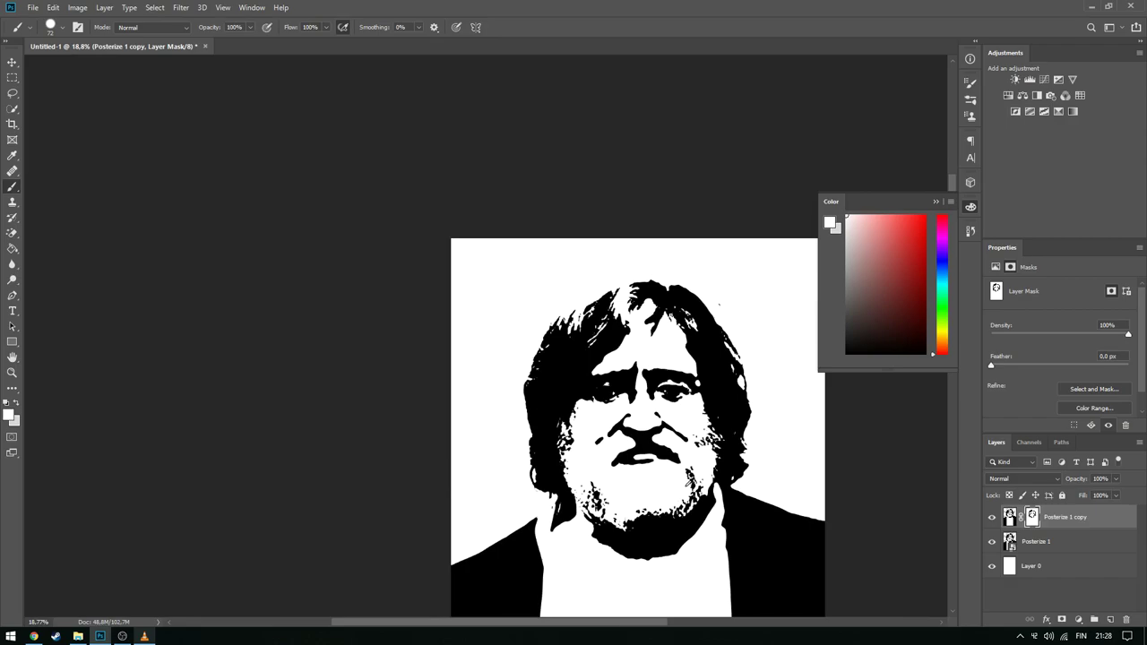
pyautogui.keyDown('alt'); pyautogui.scroll(1, 645, 394); pyautogui.keyUp('alt')
pyautogui.keyDown('alt'); pyautogui.scroll(1, 627, 385); pyautogui.keyUp('alt')
pyautogui.keyDown('alt'); pyautogui.scroll(-2, 603, 374); pyautogui.keyUp('alt')
pyautogui.keyDown('alt'); pyautogui.scroll(3, 603, 374); pyautogui.keyUp('alt')
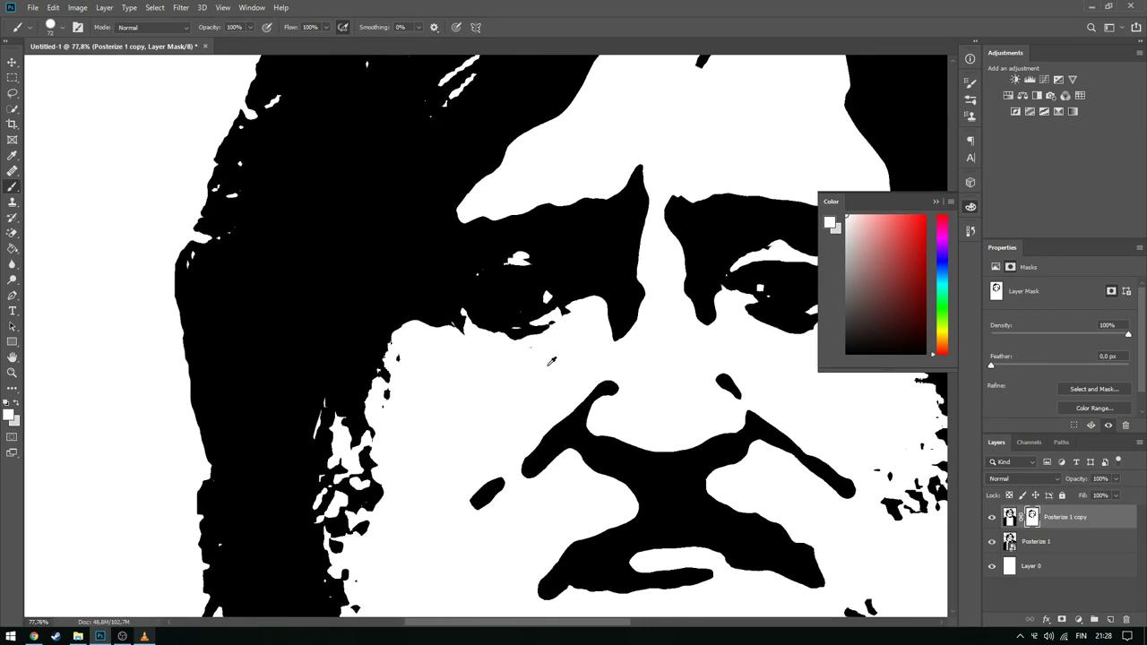
pyautogui.keyDown('alt'); pyautogui.scroll(2, 537, 355); pyautogui.keyUp('alt')
pyautogui.keyDown('alt'); pyautogui.scroll(-2, 537, 355); pyautogui.keyUp('alt')
pyautogui.keyDown('alt'); pyautogui.scroll(2, 667, 354); pyautogui.keyUp('alt')
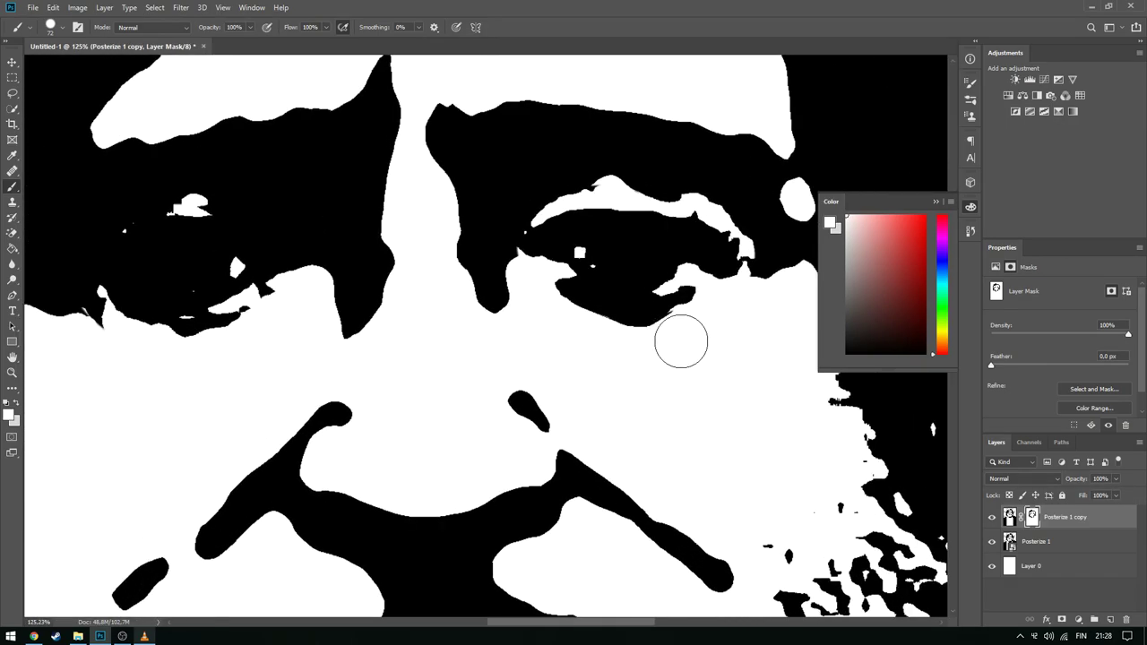
pyautogui.keyDown('alt'); pyautogui.scroll(-3, 671, 378); pyautogui.keyUp('alt')
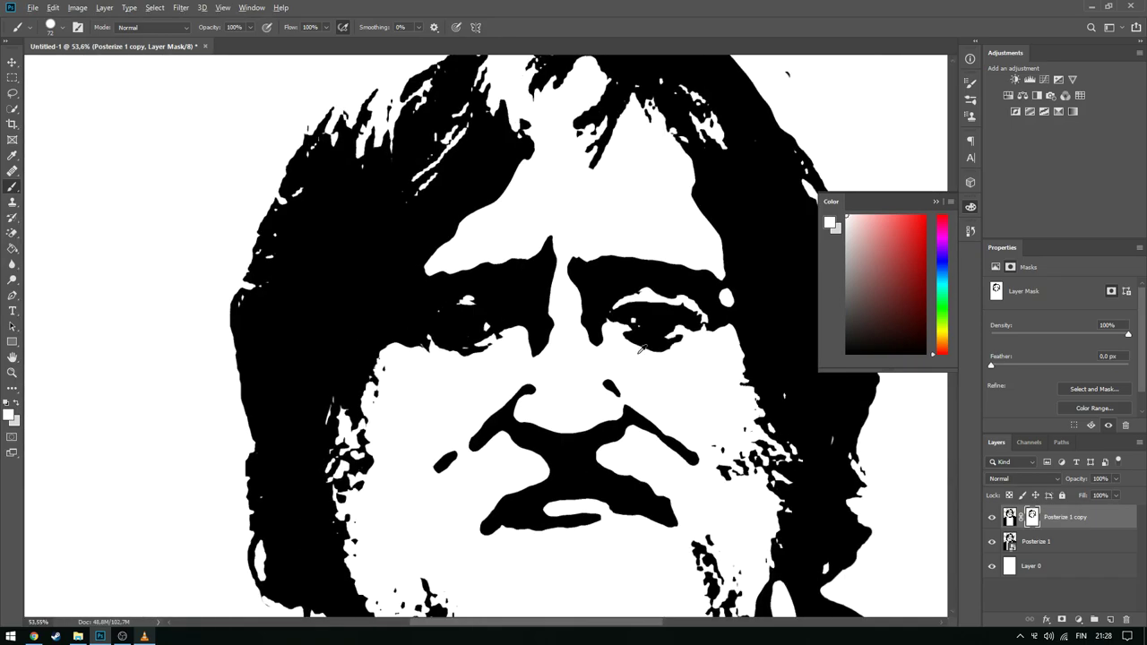
pyautogui.keyDown('alt'); pyautogui.scroll(2, 697, 421); pyautogui.keyUp('alt')
pyautogui.keyDown('alt'); pyautogui.scroll(-3, 736, 398); pyautogui.keyUp('alt')
pyautogui.keyDown('alt'); pyautogui.scroll(2, 688, 432); pyautogui.keyUp('alt')
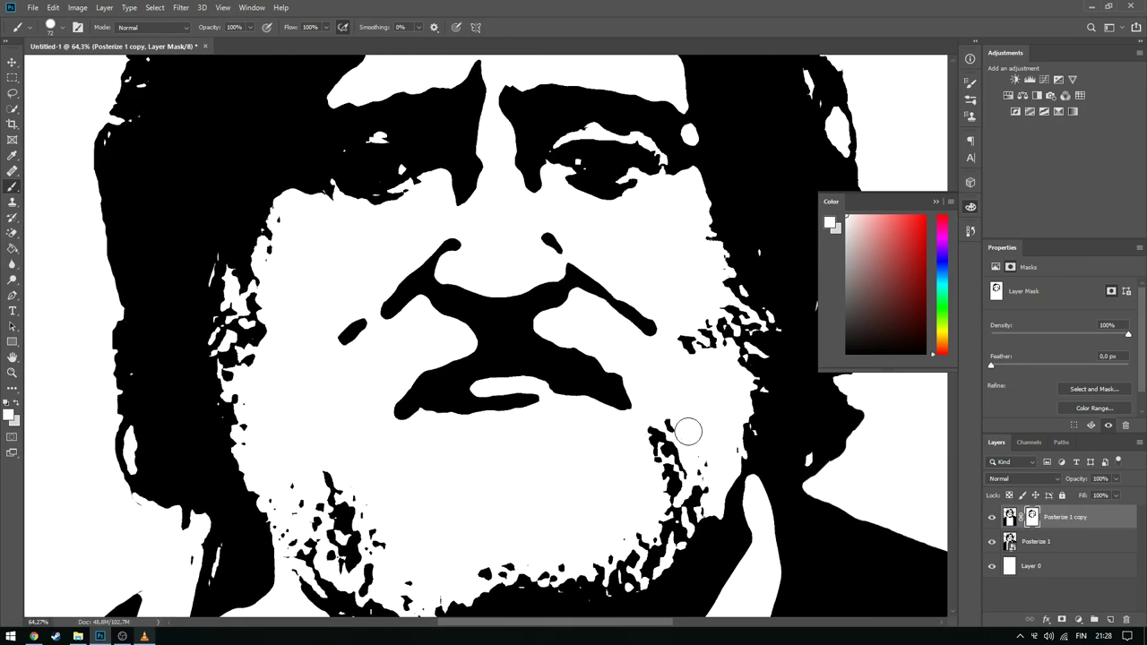
pyautogui.keyDown('alt'); pyautogui.scroll(-2, 701, 437); pyautogui.keyUp('alt')
pyautogui.keyDown('alt'); pyautogui.scroll(-2, 701, 436); pyautogui.keyUp('alt')
pyautogui.keyDown('alt'); pyautogui.scroll(3, 543, 413); pyautogui.keyUp('alt')
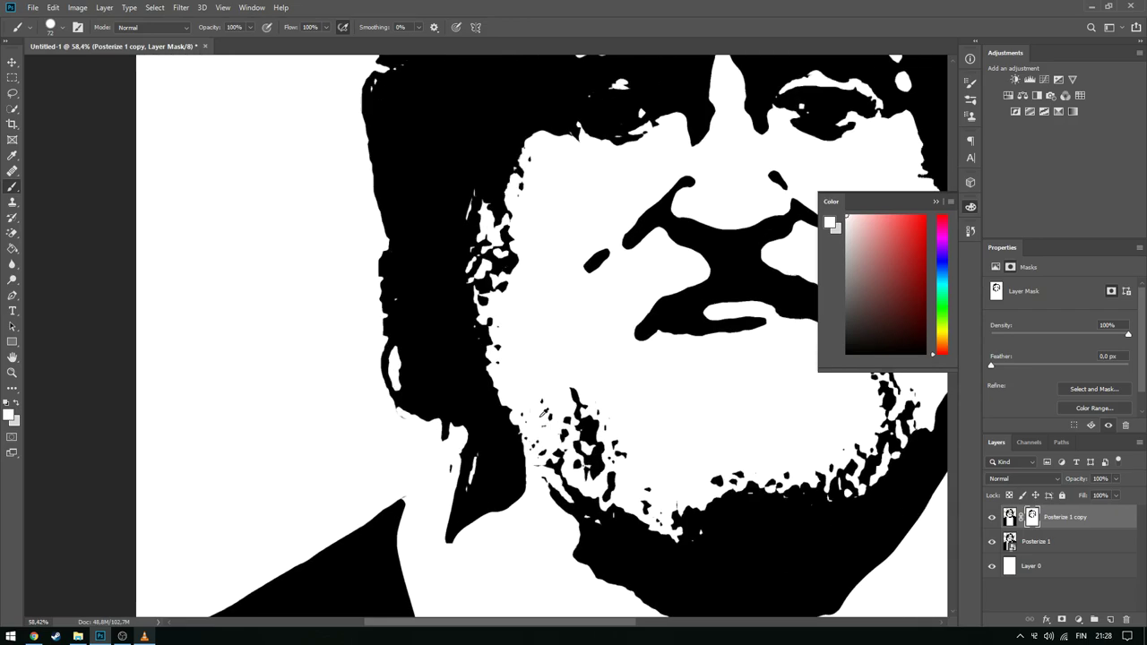
pyautogui.keyDown('alt'); pyautogui.scroll(-3, 533, 418); pyautogui.keyUp('alt')
pyautogui.keyDown('alt'); pyautogui.scroll(2, 531, 304); pyautogui.keyUp('alt')
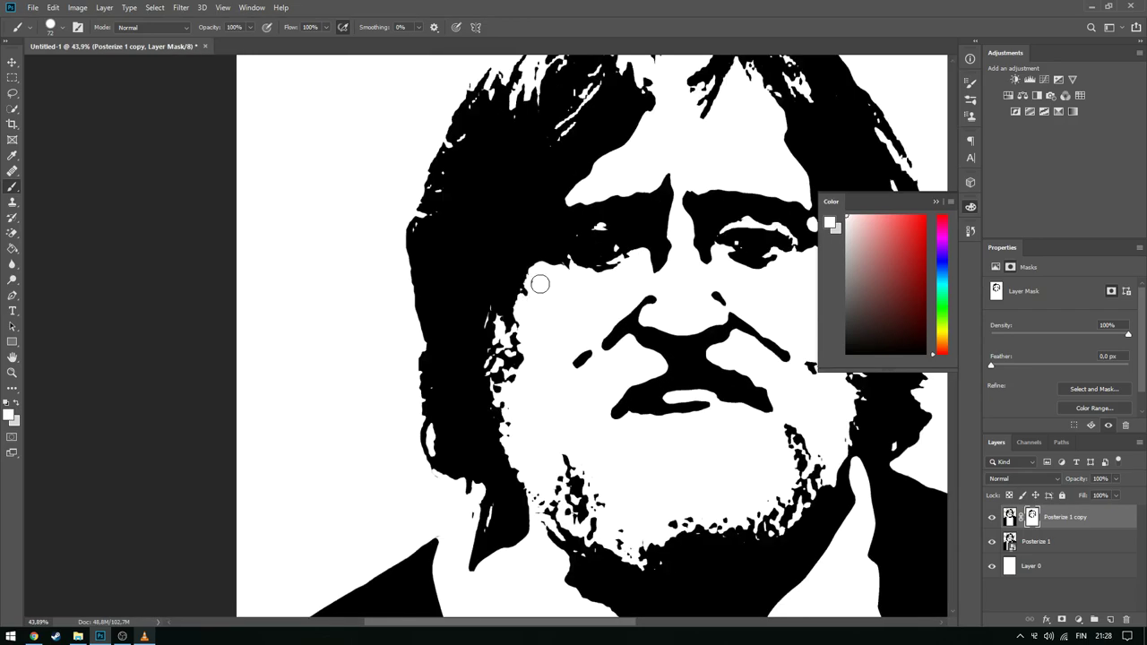
pyautogui.keyDown('alt'); pyautogui.scroll(-2, 539, 284); pyautogui.keyUp('alt')
pyautogui.keyDown('alt'); pyautogui.scroll(-2, 628, 224); pyautogui.keyUp('alt')
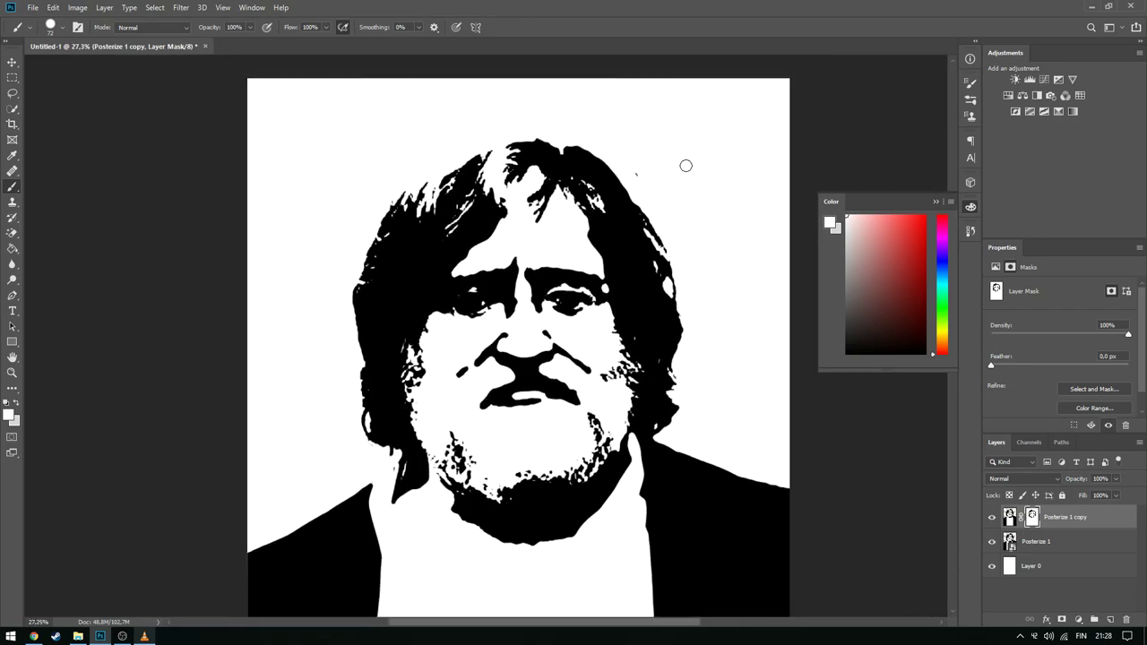
# Add a white layer mask to Posterize 1 and a new empty layer on top
pyautogui.hotkey('ctrl', '2')
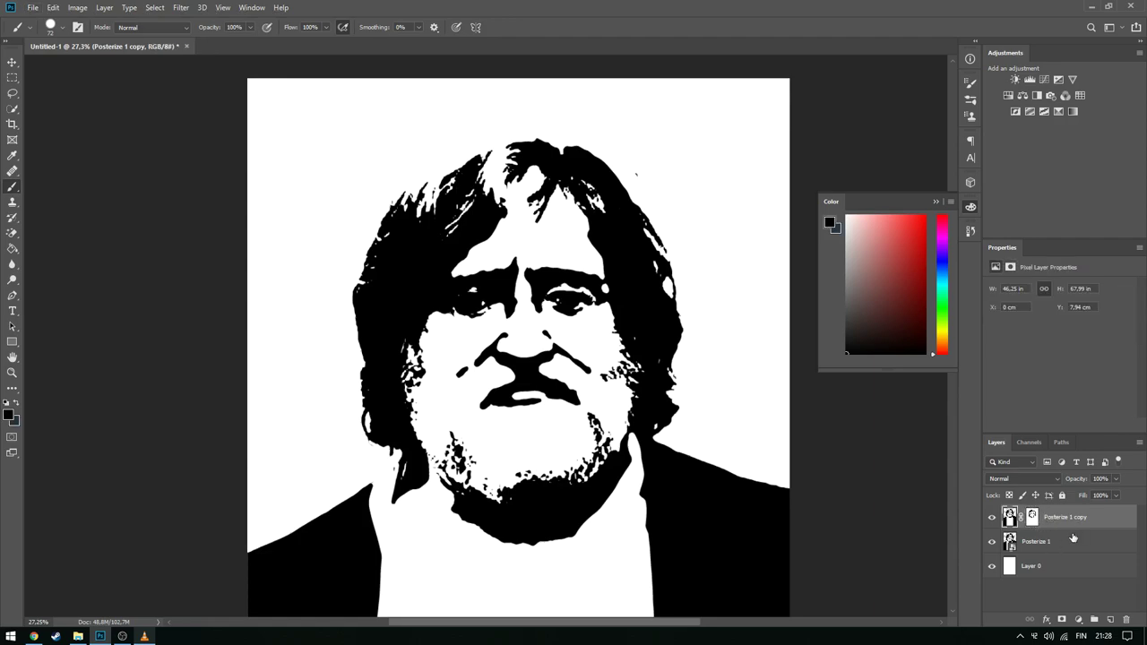
pyautogui.click(1042, 543)
pyautogui.click(1062, 619)
pyautogui.keyDown('alt'); pyautogui.scroll(1, 672, 157); pyautogui.keyUp('alt')
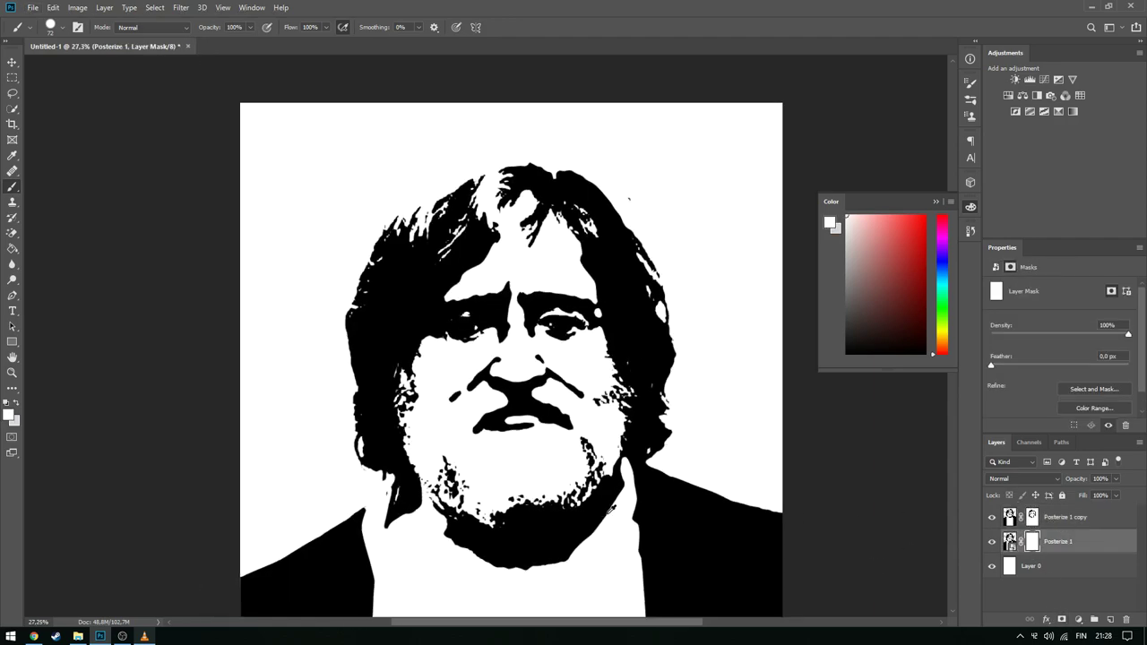
pyautogui.keyDown('alt'); pyautogui.scroll(1, 671, 157); pyautogui.keyUp('alt')
pyautogui.keyDown('alt'); pyautogui.scroll(3, 671, 157); pyautogui.keyUp('alt')
pyautogui.keyDown('alt'); pyautogui.scroll(-3, 587, 205); pyautogui.keyUp('alt')
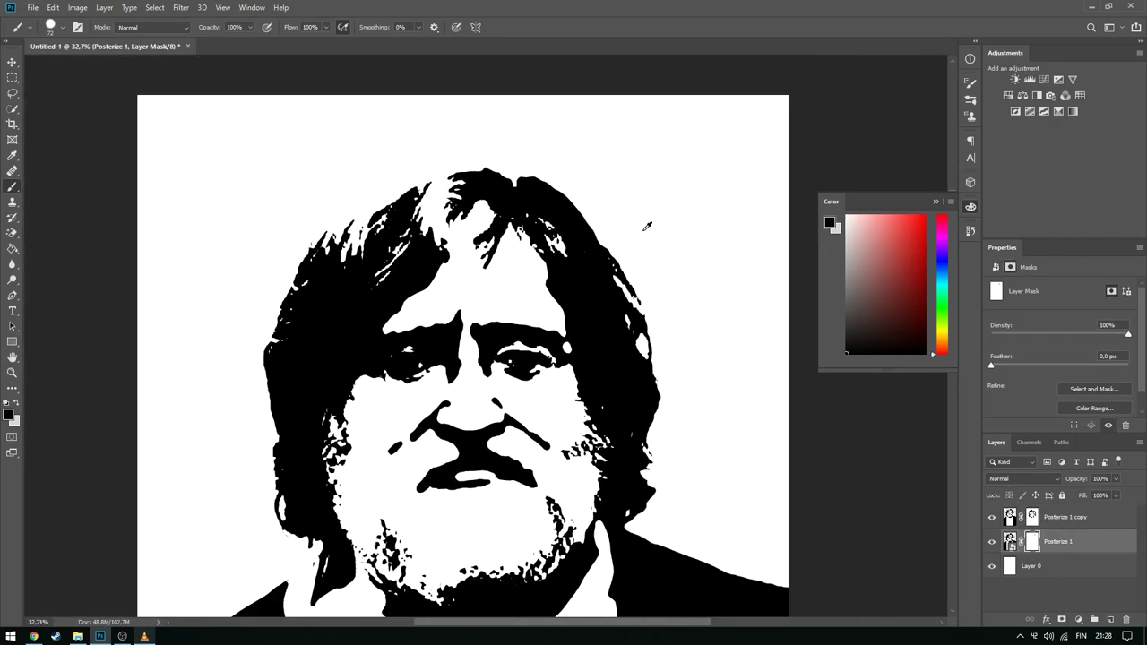
pyautogui.keyDown('alt'); pyautogui.scroll(-3, 564, 210); pyautogui.keyUp('alt')
pyautogui.keyDown('alt'); pyautogui.scroll(-2, 541, 218); pyautogui.keyUp('alt')
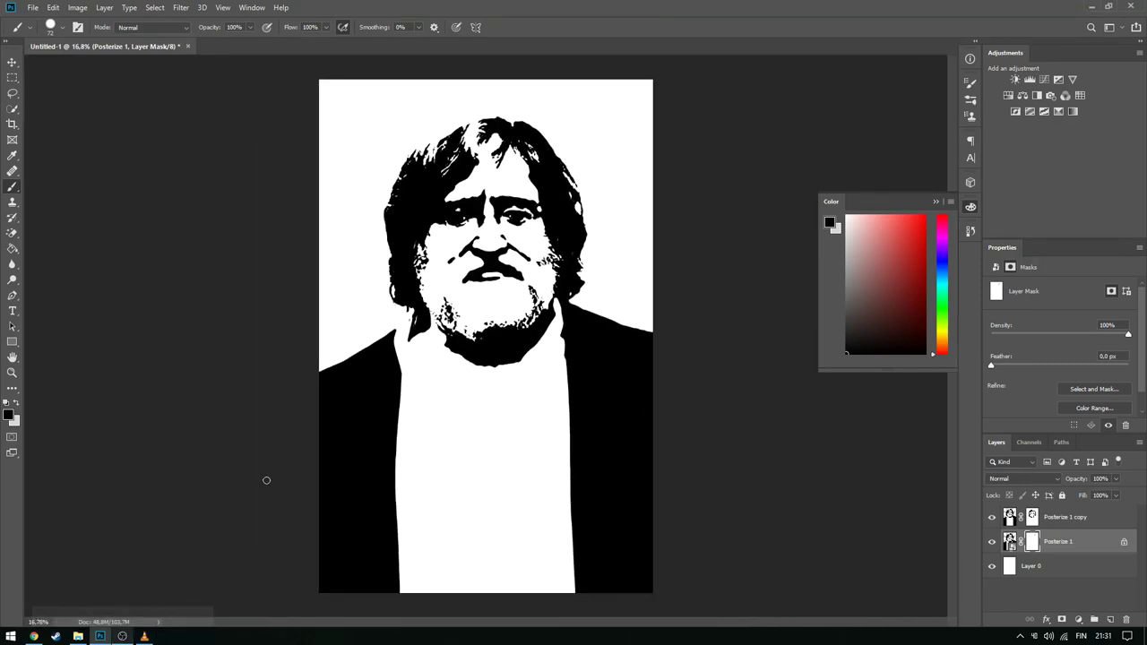
pyautogui.click(1062, 520)
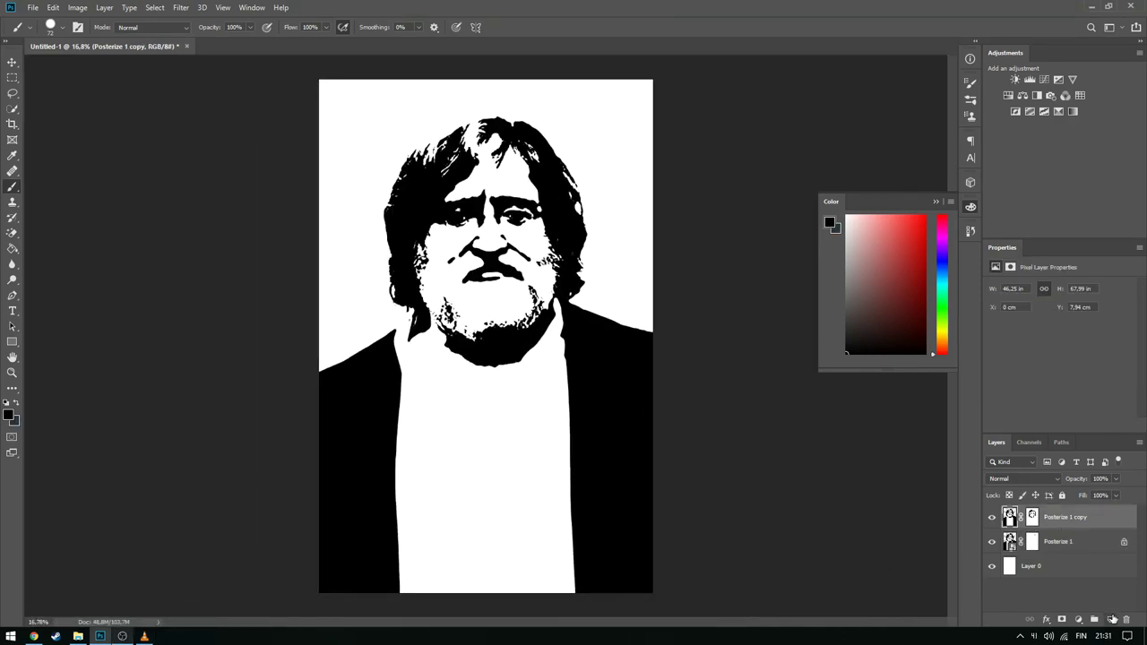
pyautogui.click(1111, 619)
# Draw a canvas-sized rectangle with no fill and a black 144 px stroke
pyautogui.click(13, 346)
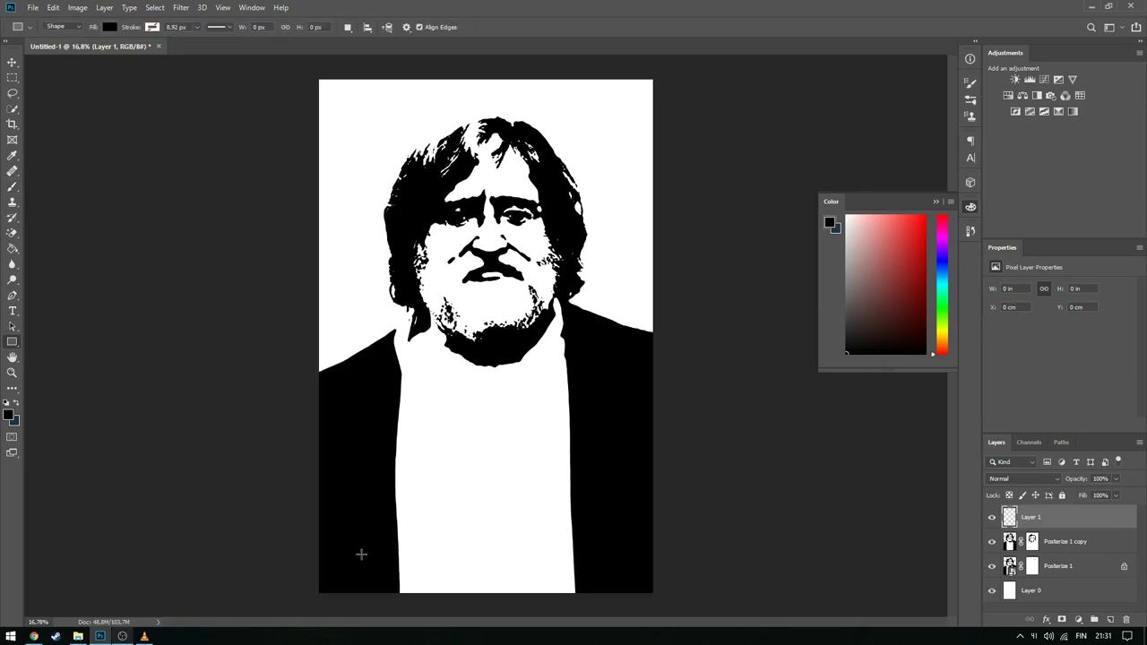
pyautogui.moveTo(328, 579); pyautogui.dragTo(458, 419)
pyautogui.moveTo(599, 143); pyautogui.dragTo(641, 88)
pyautogui.click(109, 28)
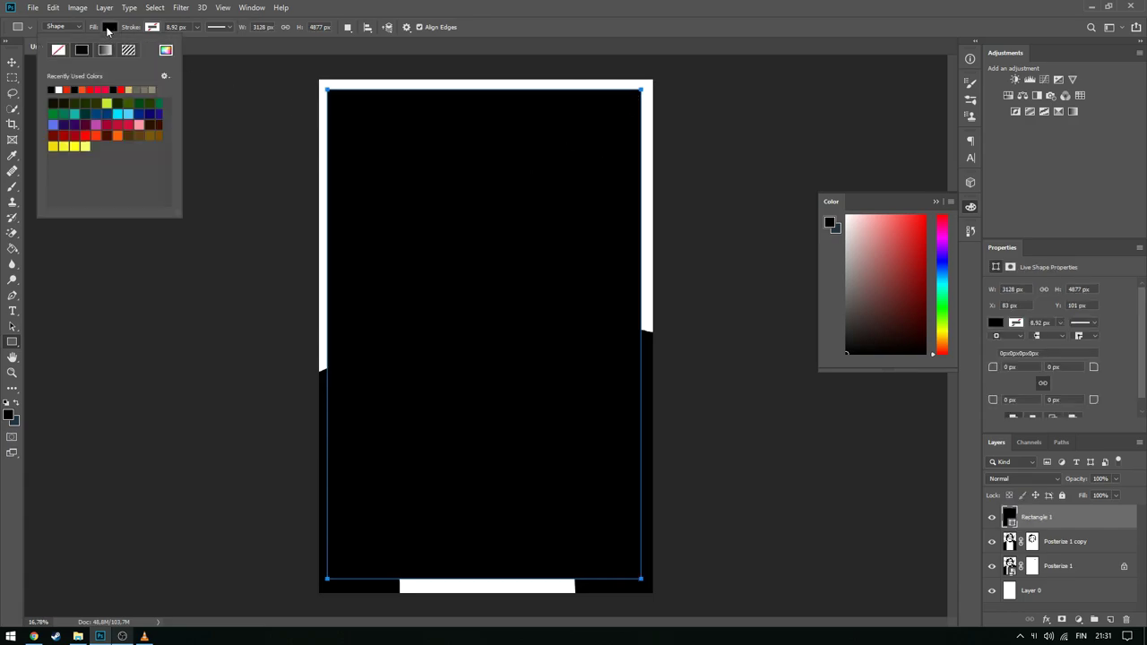
pyautogui.click(59, 51)
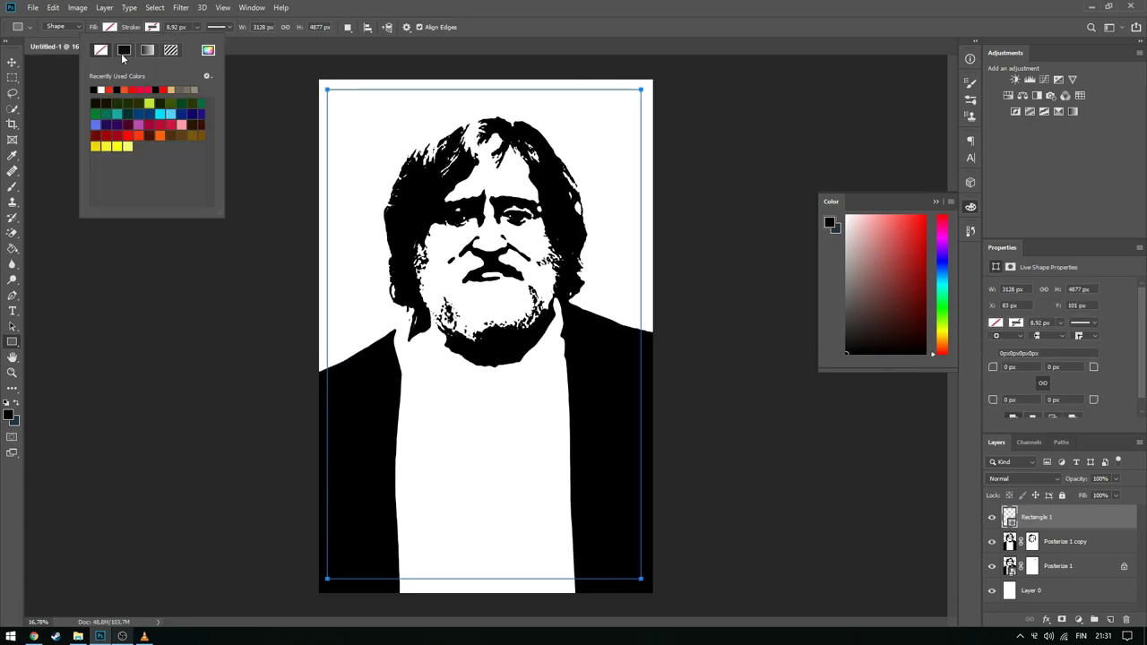
pyautogui.click(126, 52)
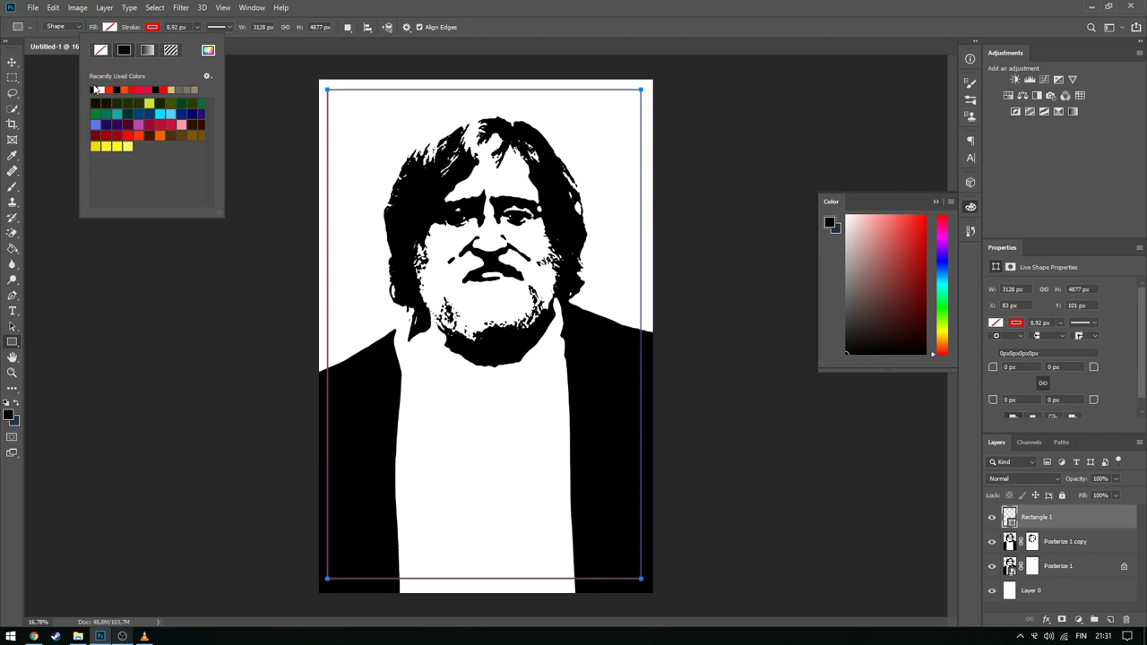
pyautogui.click(96, 90)
pyautogui.click(197, 28)
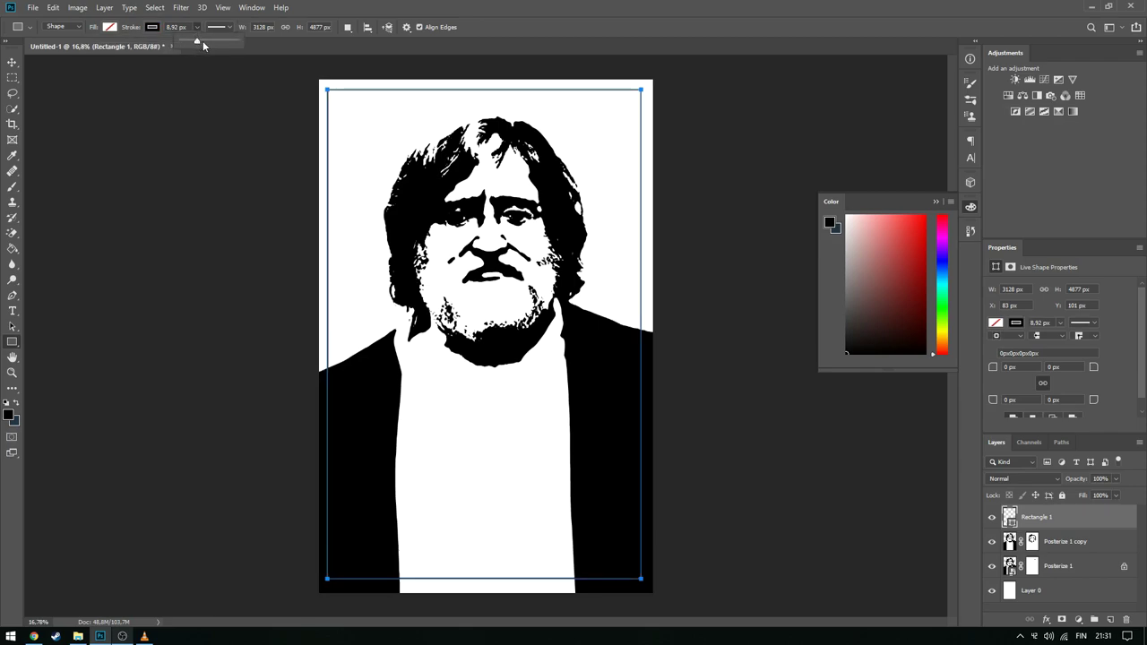
pyautogui.moveTo(203, 42); pyautogui.dragTo(229, 45)
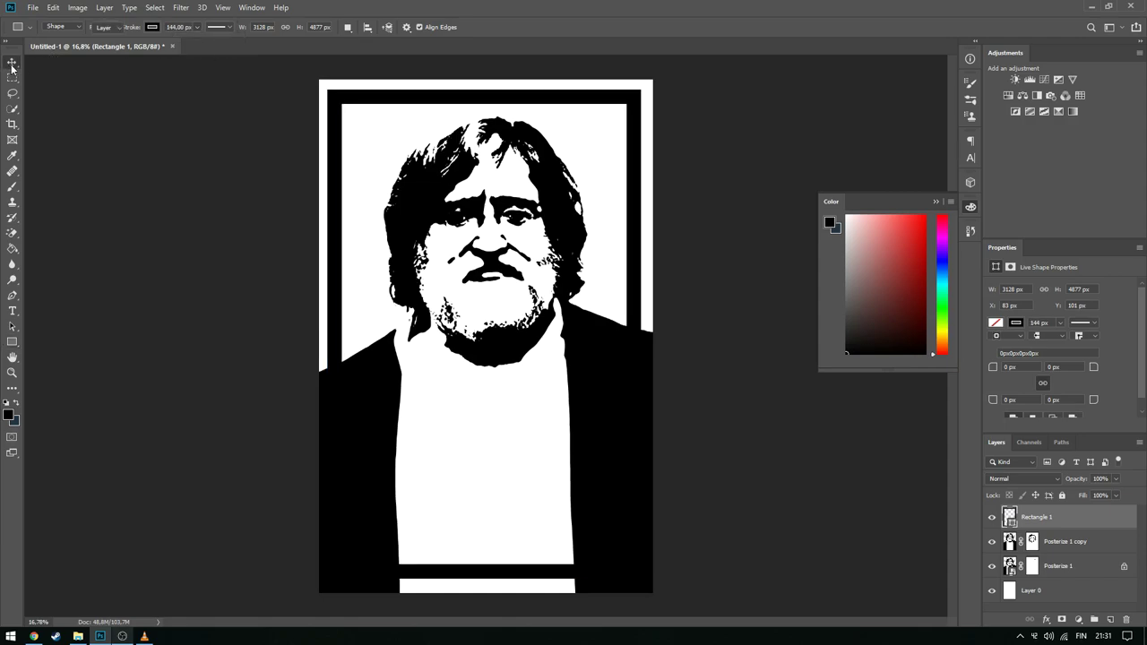
# Transform the frame to sit slightly lower, narrower and taller inside the canvas edges
pyautogui.hotkey('ctrl', 't')
pyautogui.moveTo(380, 102); pyautogui.dragTo(381, 103)
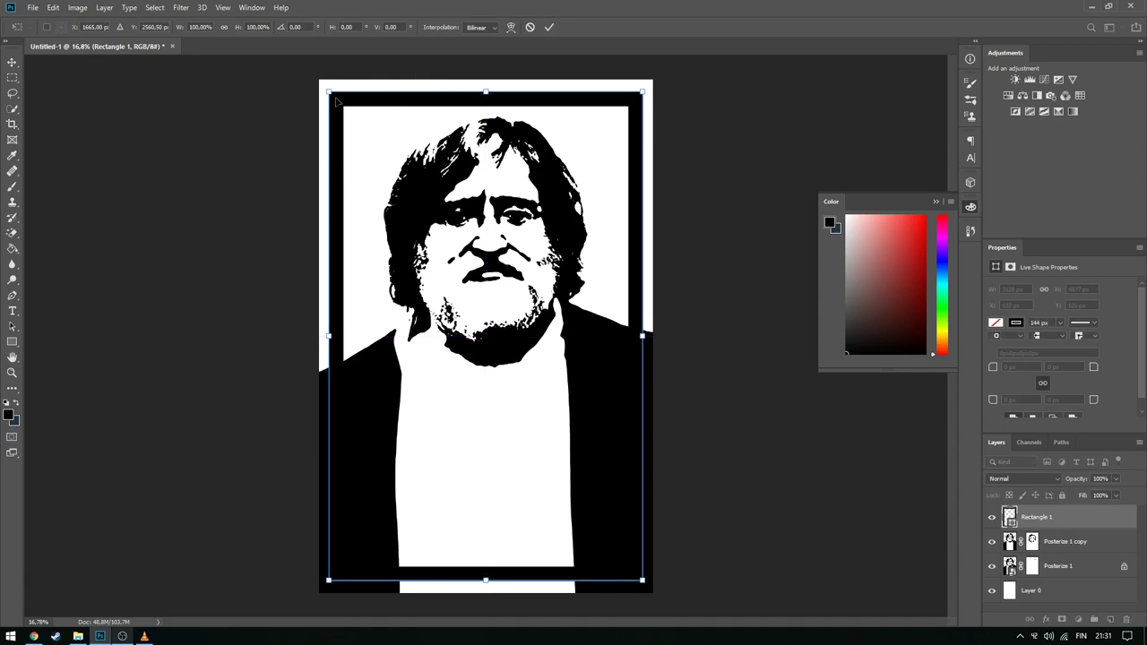
pyautogui.moveTo(331, 334); pyautogui.dragTo(329, 334)
pyautogui.moveTo(485, 90); pyautogui.dragTo(487, 90)
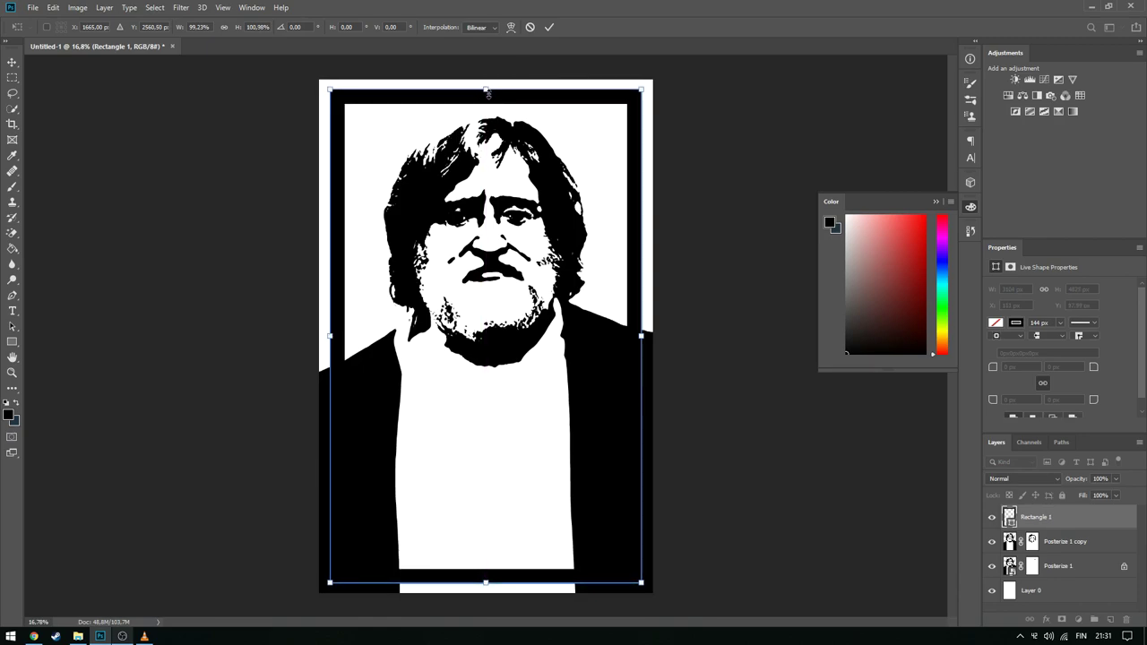
pyautogui.press('Return')
# Give Rectangle 1 a white outside Stroke layer style of about 87 px
pyautogui.rightClick(1062, 517)
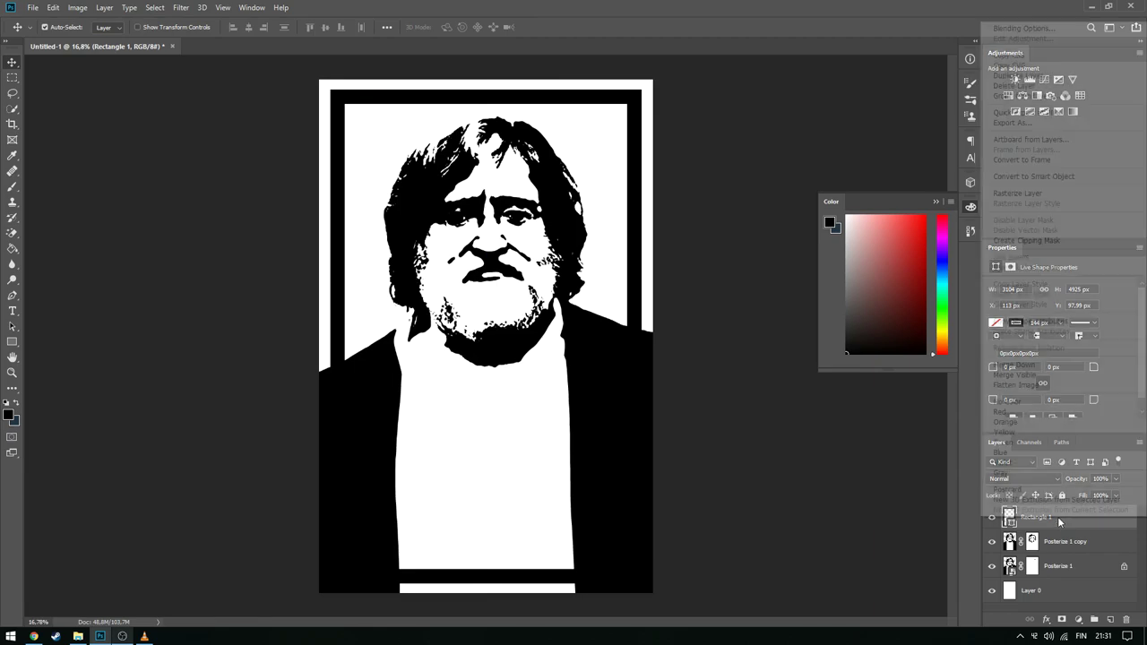
pyautogui.click(1023, 29)
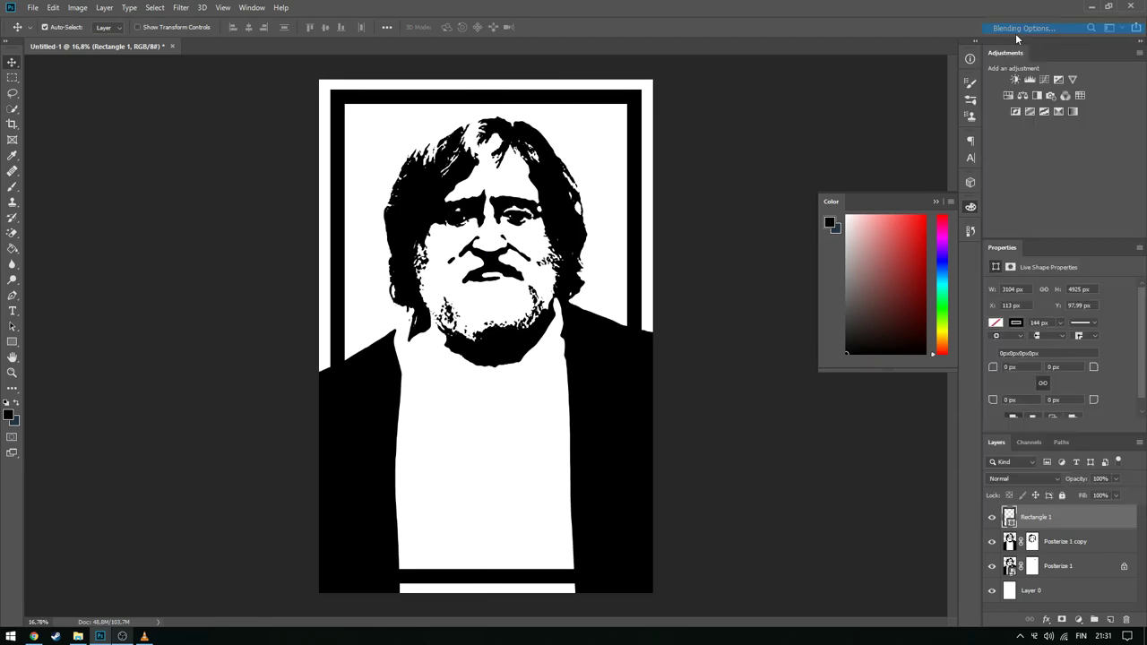
pyautogui.click(671, 183)
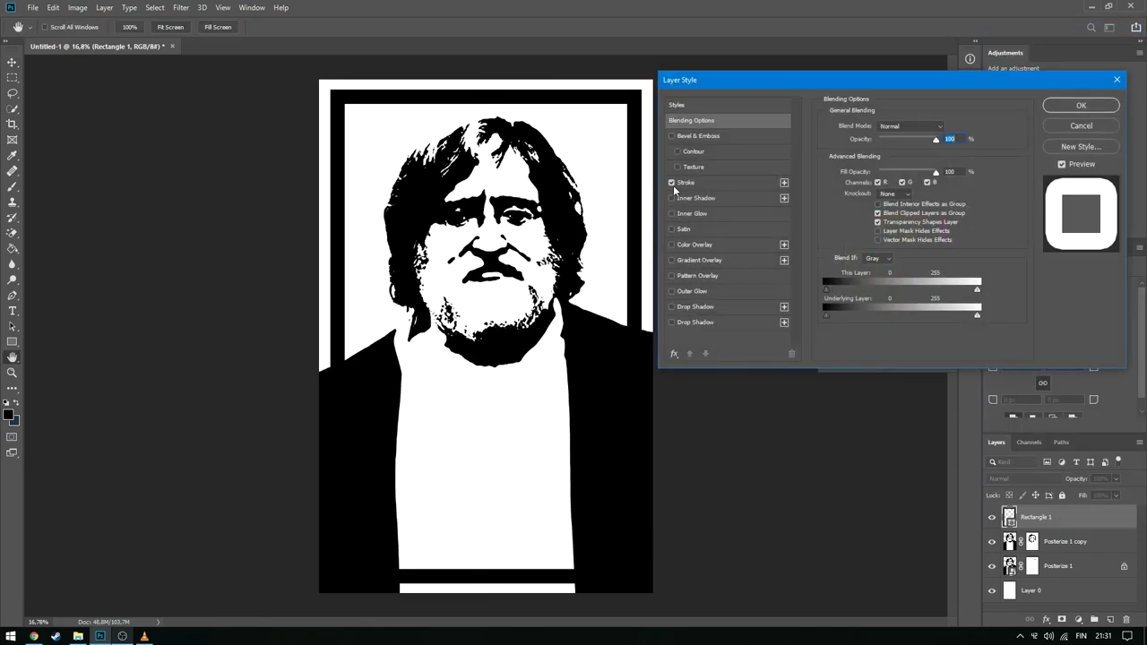
pyautogui.click(684, 182)
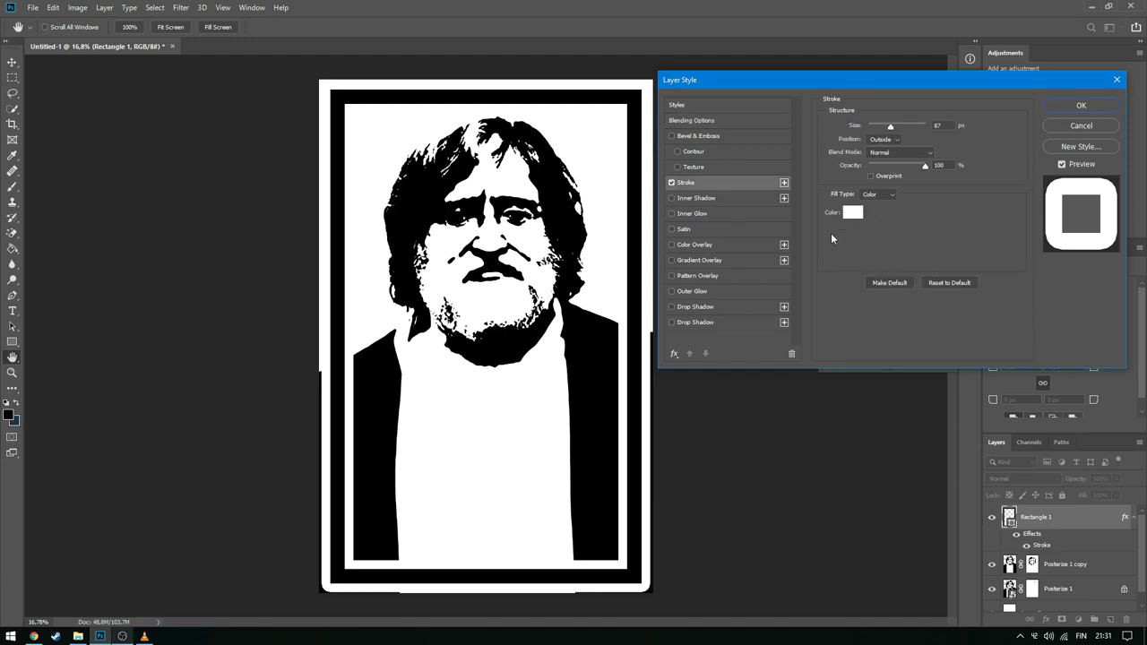
pyautogui.click(852, 212)
pyautogui.click(1000, 218)
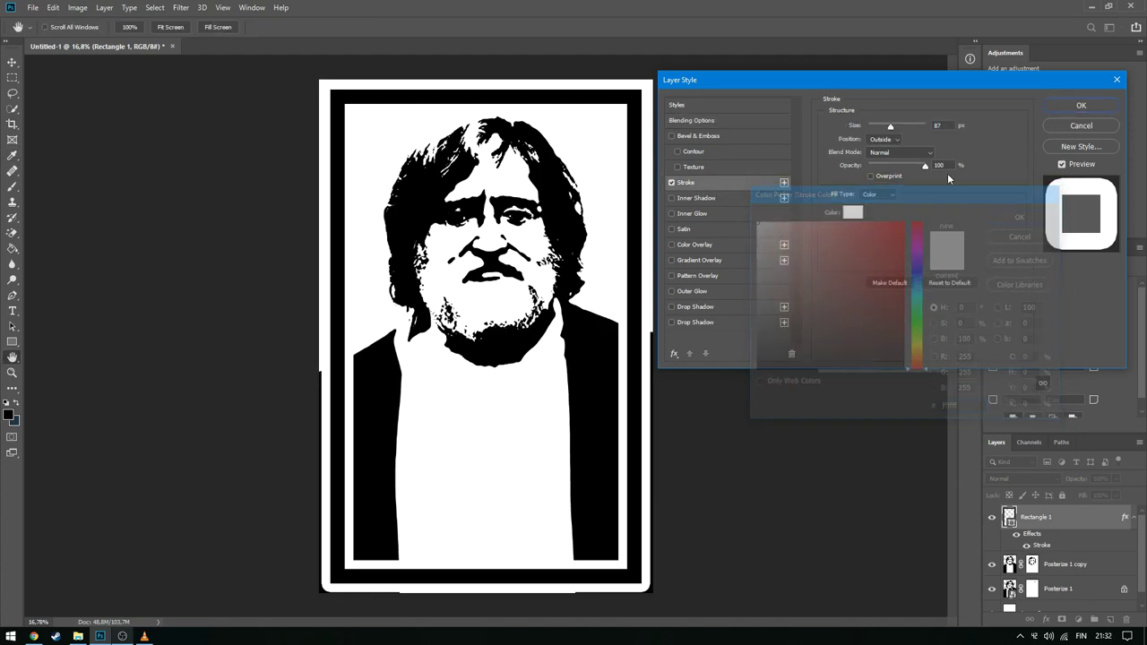
pyautogui.moveTo(894, 125); pyautogui.dragTo(889, 130)
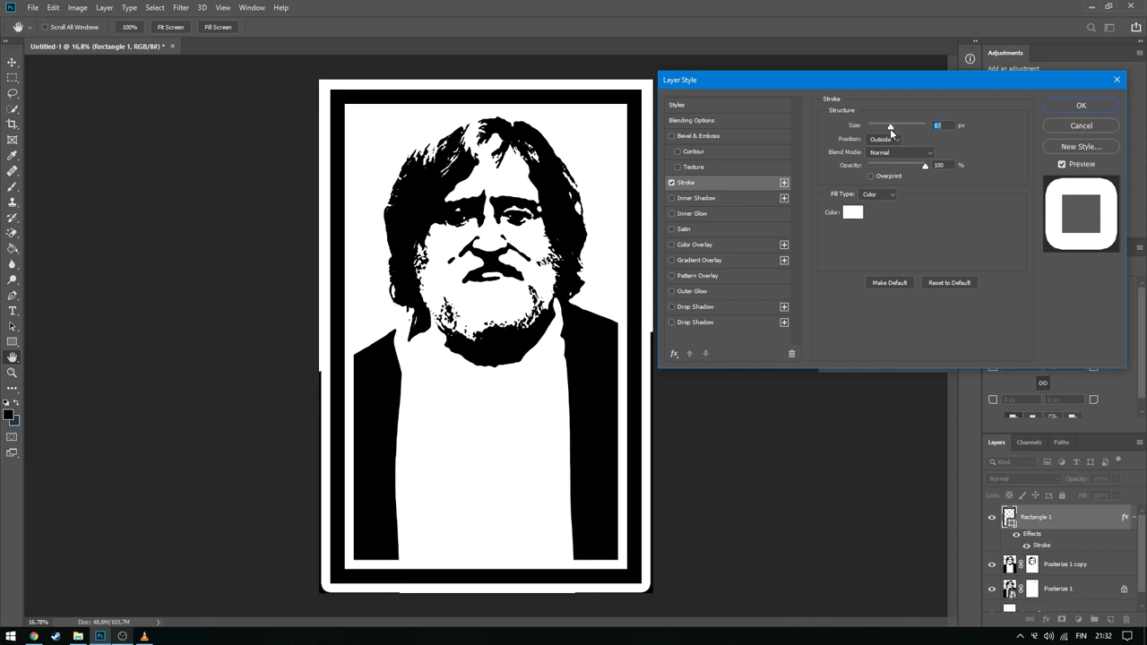
pyautogui.moveTo(891, 130); pyautogui.dragTo(892, 128)
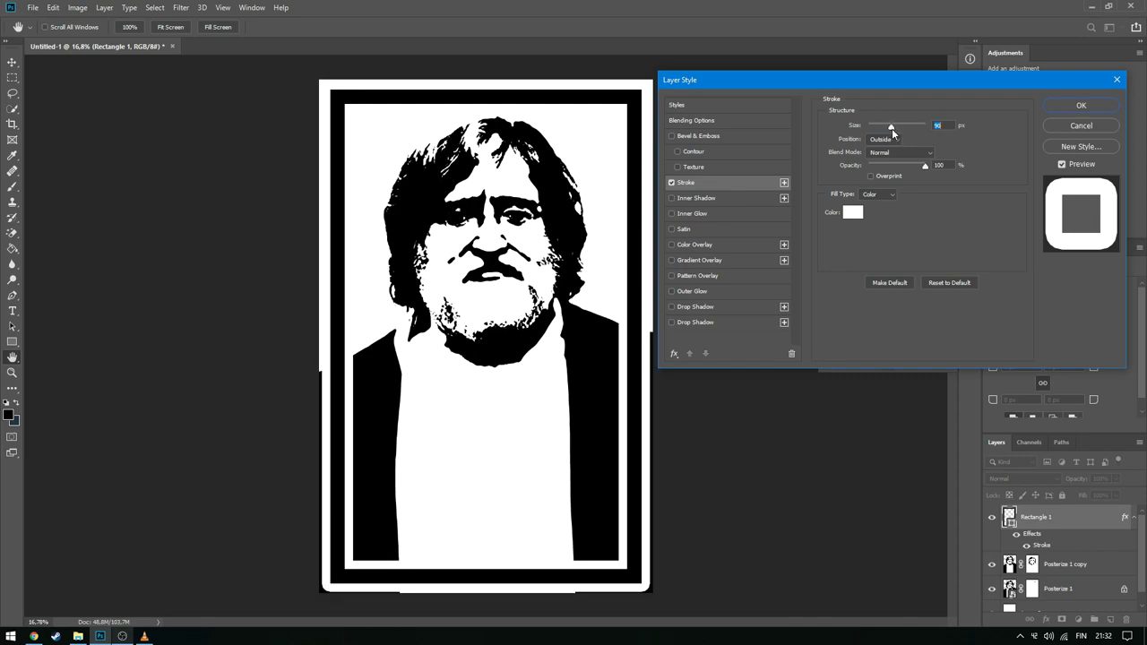
pyautogui.click(1056, 110)
pyautogui.click(1033, 588)
# On a new layer above the frame, select thin strips along all four frame edges
pyautogui.press('b')
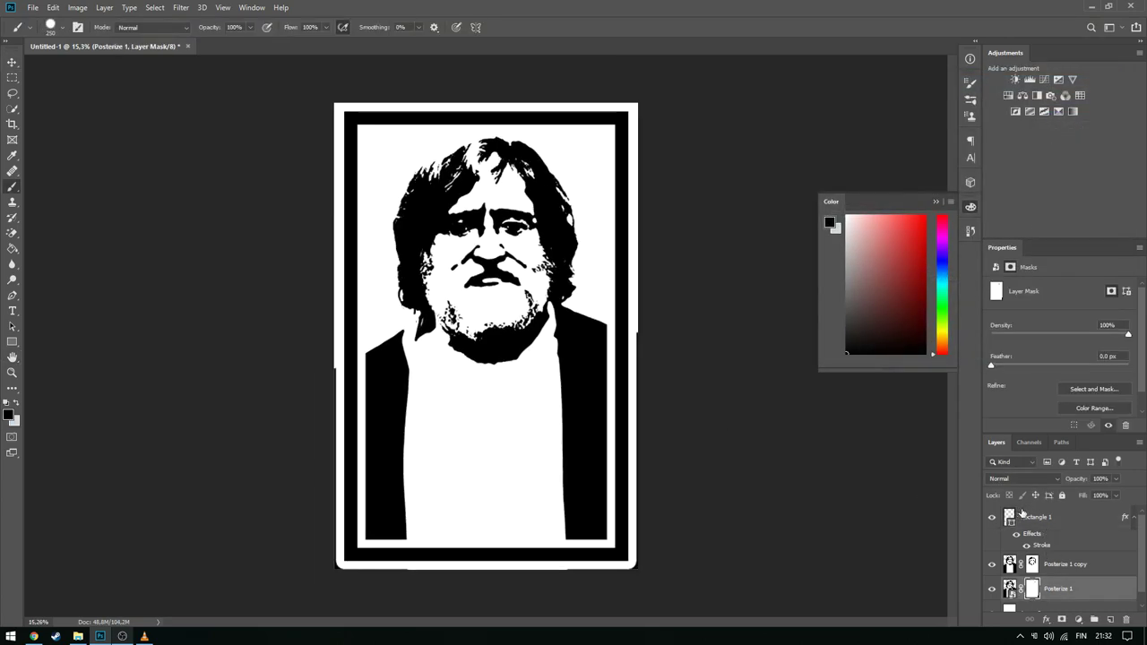
pyautogui.click(1023, 515)
pyautogui.click(1111, 618)
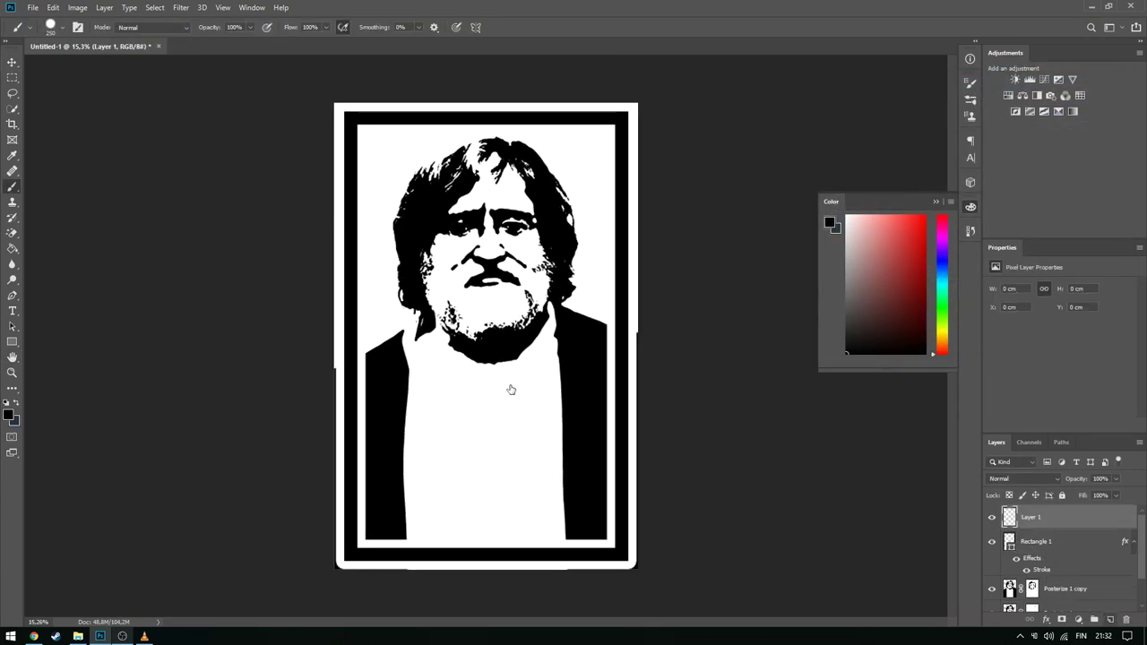
pyautogui.click(12, 78)
pyautogui.moveTo(336, 104); pyautogui.dragTo(347, 568)
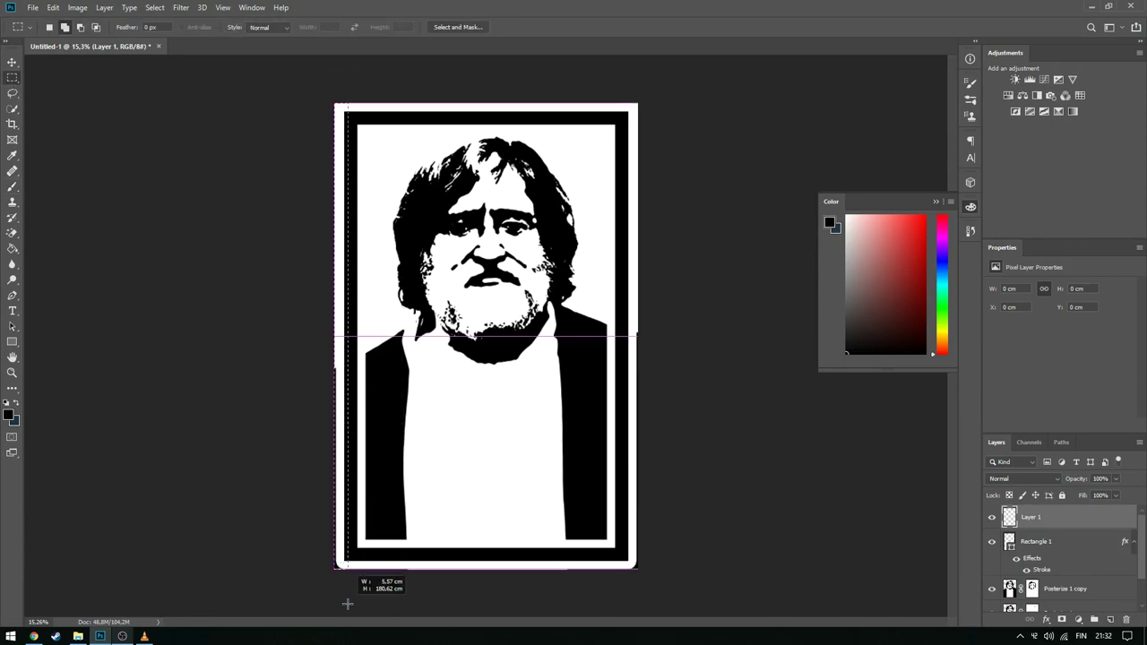
pyautogui.moveTo(638, 569); pyautogui.dragTo(288, 558)
pyautogui.moveTo(638, 570)
pyautogui.mouseDown()
pyautogui.moveTo(632, 77)
pyautogui.moveTo(636, 99)
pyautogui.mouseUp()
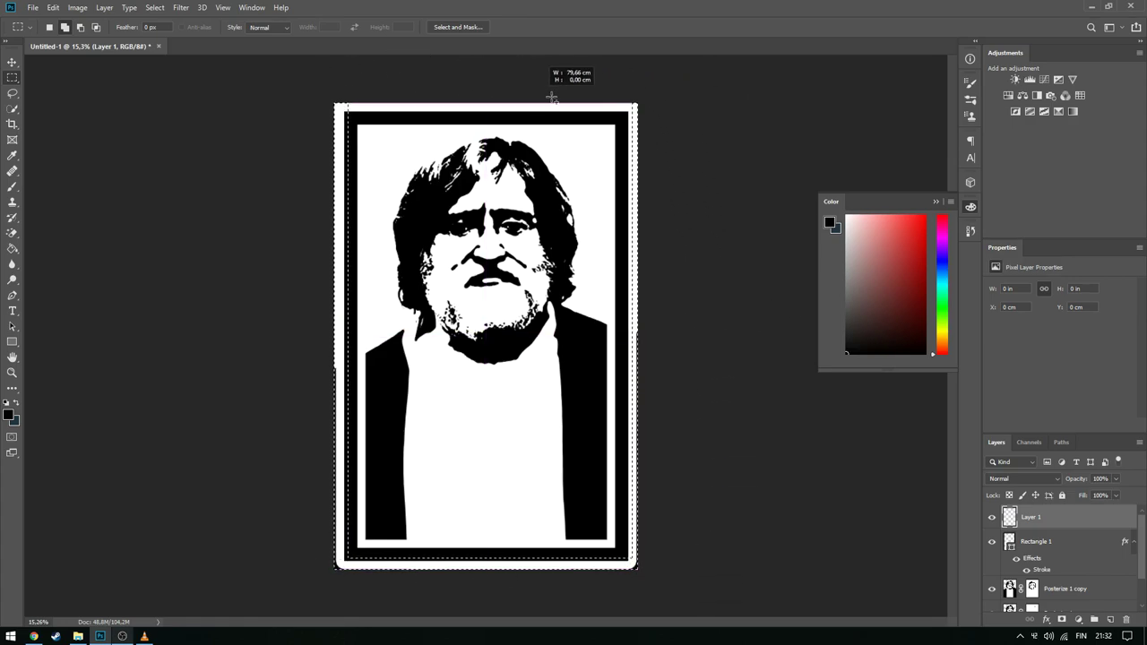
pyautogui.moveTo(333, 109); pyautogui.dragTo(638, 93)
# Paint the selected edge strips white to square off the border corners
pyautogui.click(12, 185)
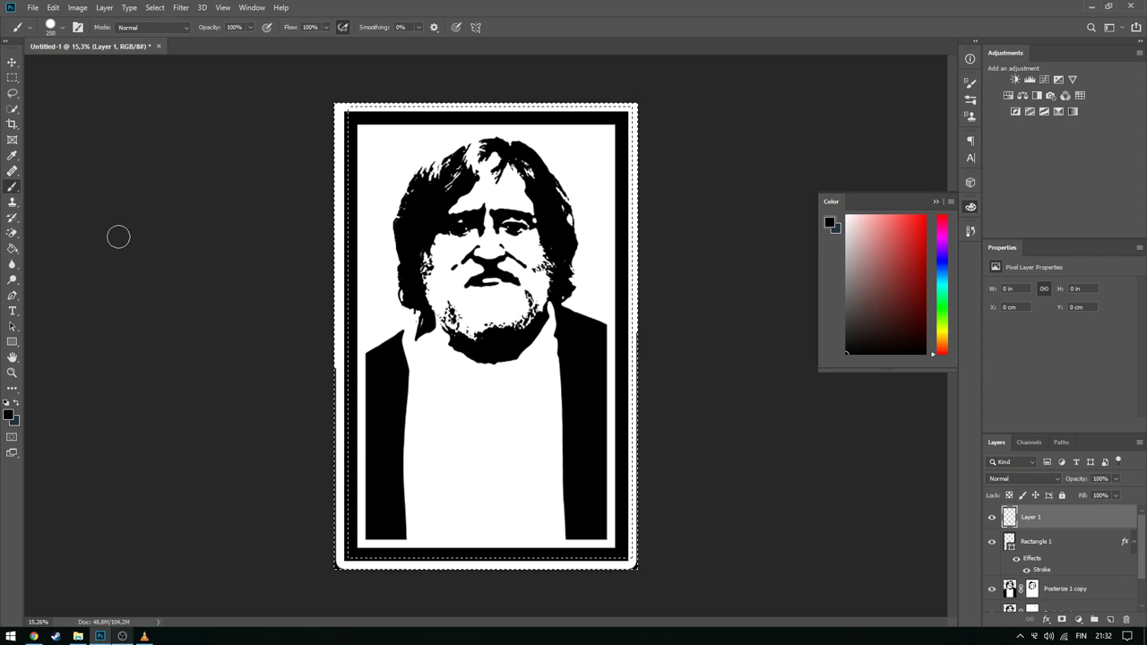
pyautogui.scroll(3, 671, 525)
pyautogui.press('x')
pyautogui.scroll(1, 597, 462)
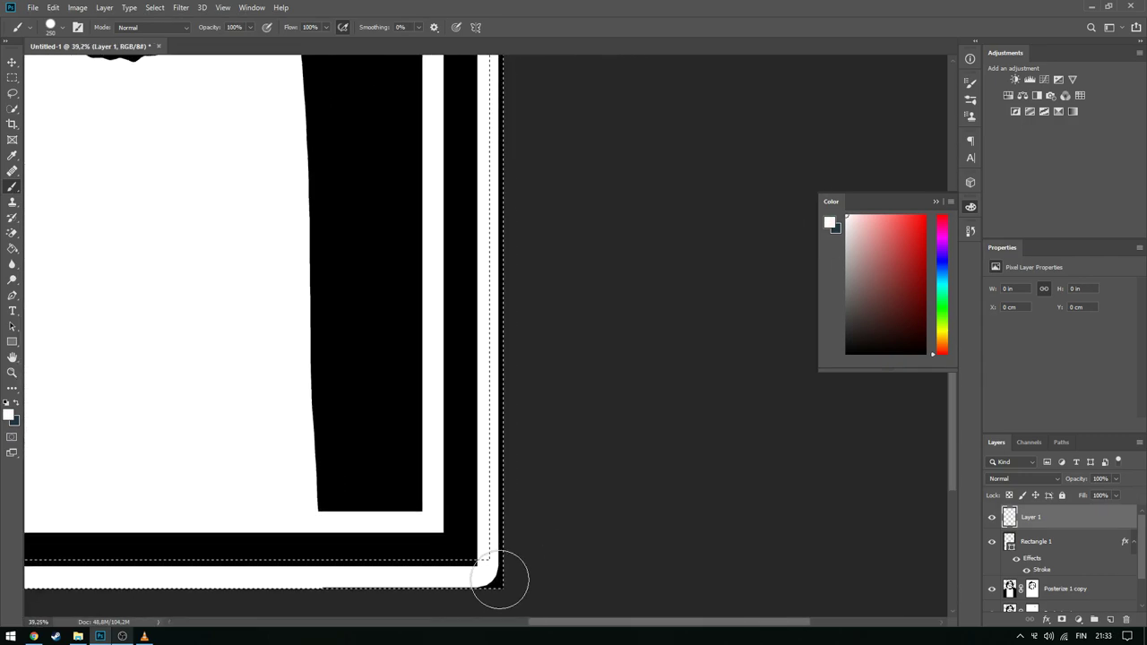
pyautogui.scroll(-2, 479, 345)
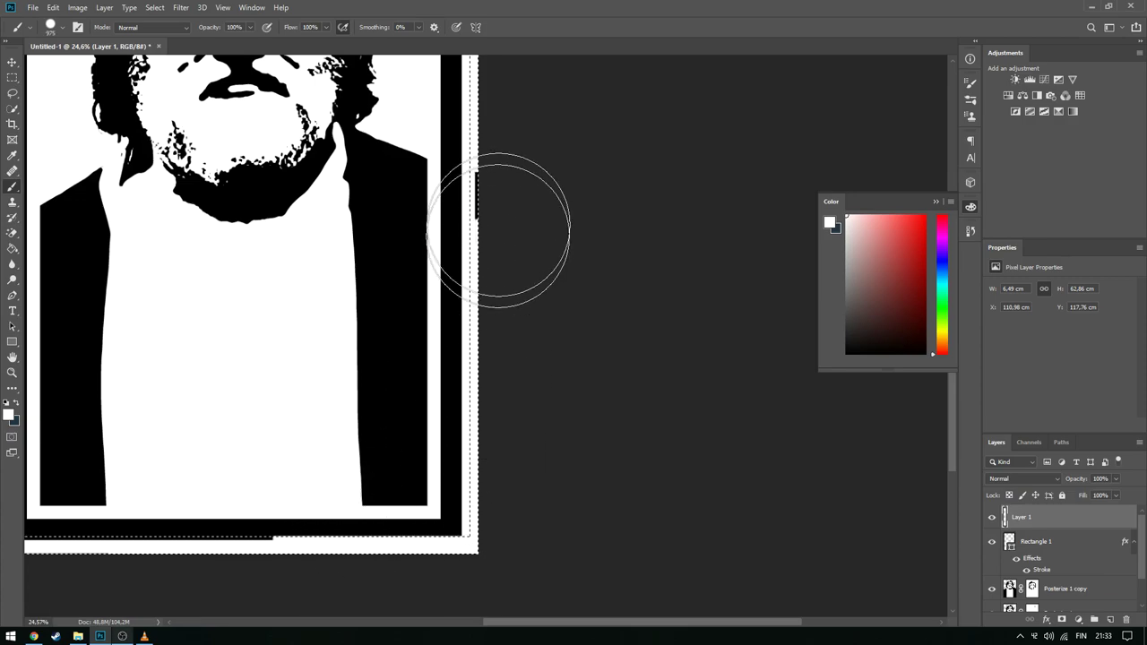
pyautogui.scroll(-4, 586, 511)
pyautogui.moveTo(586, 511)
pyautogui.mouseDown()
pyautogui.moveTo(563, 173)
pyautogui.moveTo(409, 192)
pyautogui.mouseUp()
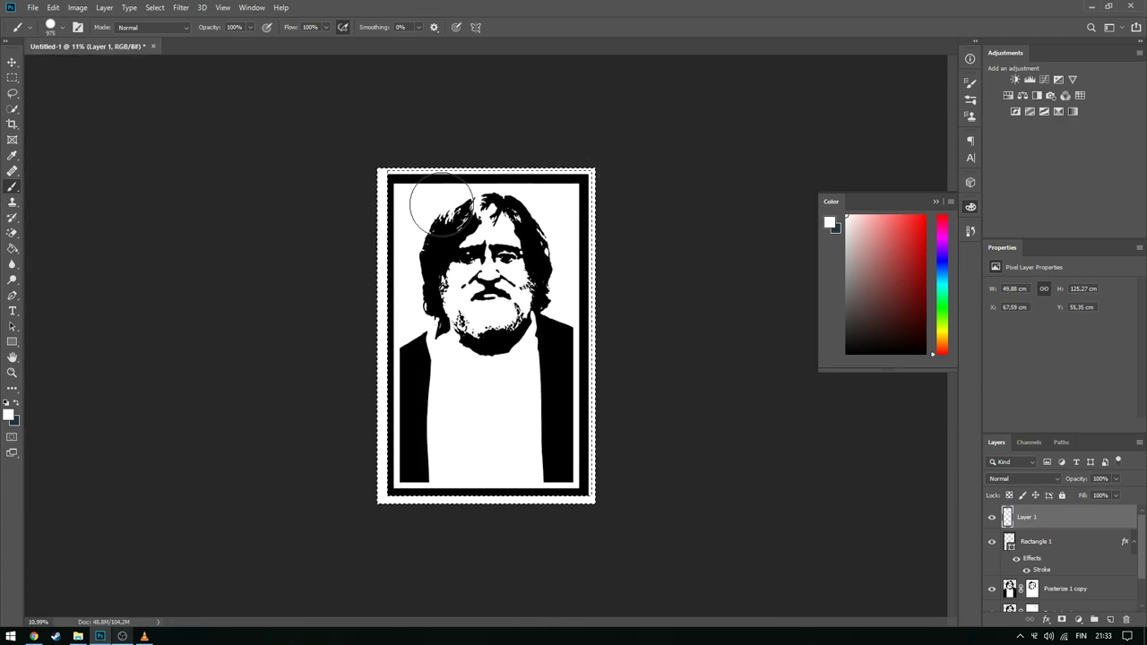
pyautogui.press('m')
pyautogui.rightClick(446, 271)
# Deselect, fit the image in the window, and move Layer 1 below Rectangle 1
pyautogui.click(466, 278)
pyautogui.hotkey('ctrl', '0')
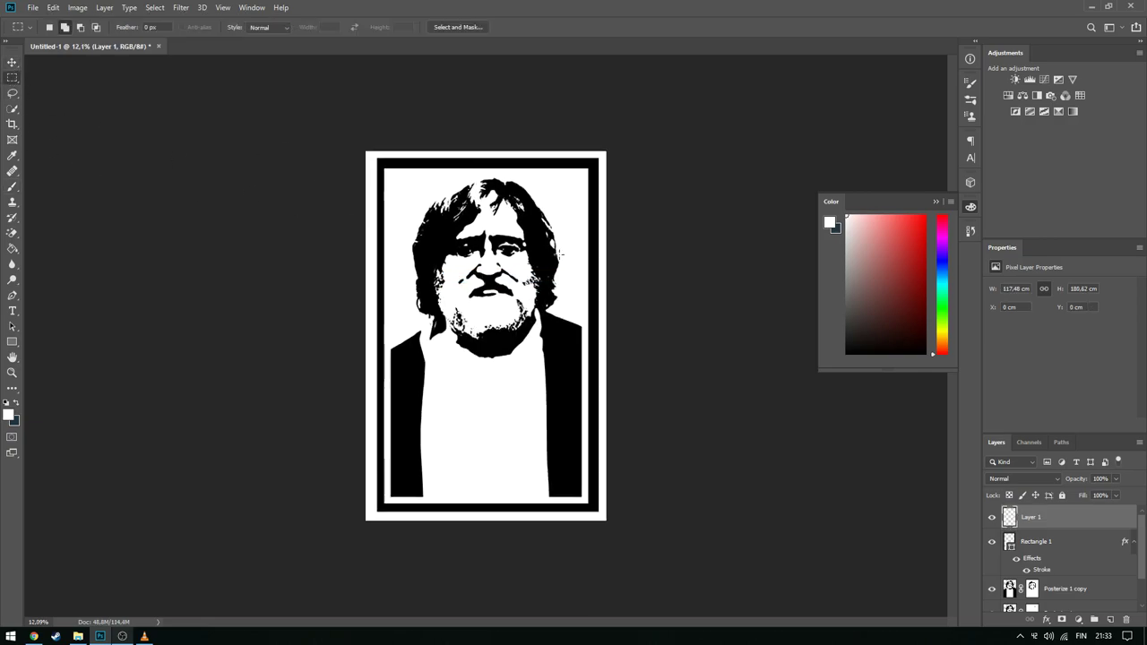
pyautogui.click(1052, 538)
pyautogui.moveTo(1053, 520); pyautogui.dragTo(1053, 578)
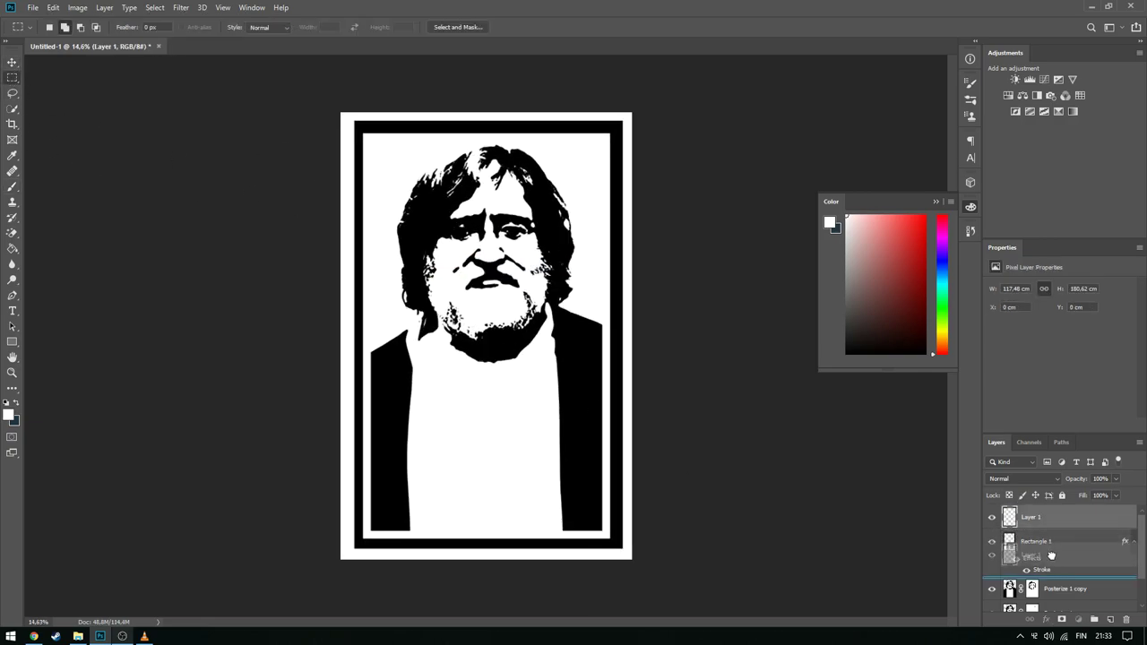
# Widen the Rectangle 1 black frame slightly, to about 101%
pyautogui.click(1068, 524)
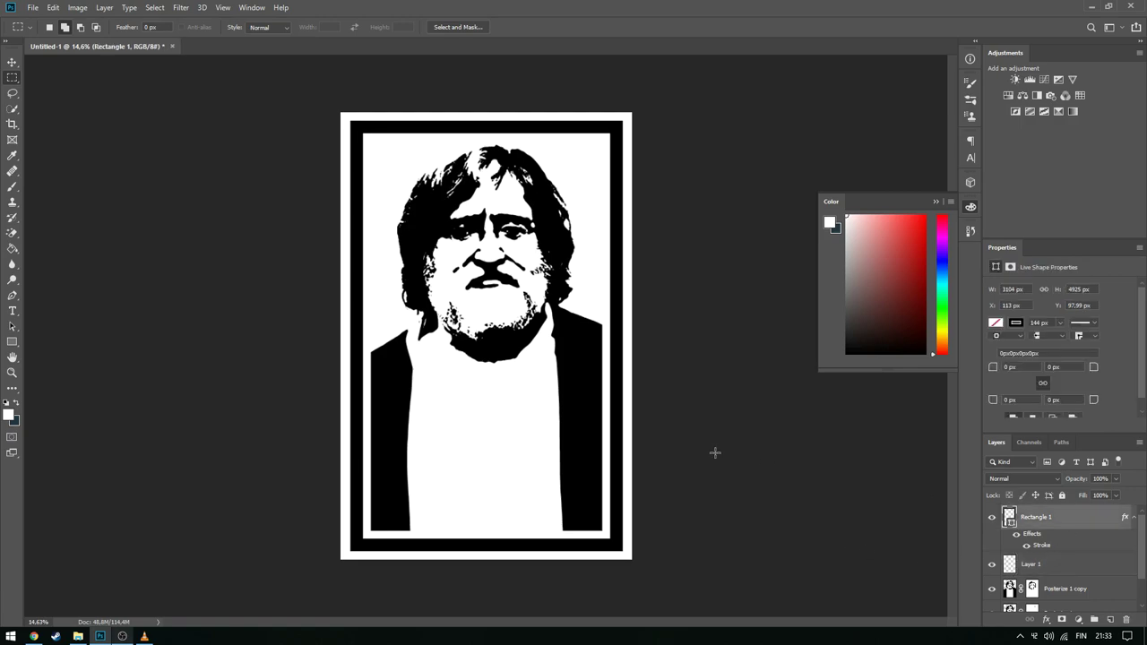
pyautogui.hotkey('ctrl', 't')
pyautogui.moveTo(352, 336); pyautogui.dragTo(349, 334)
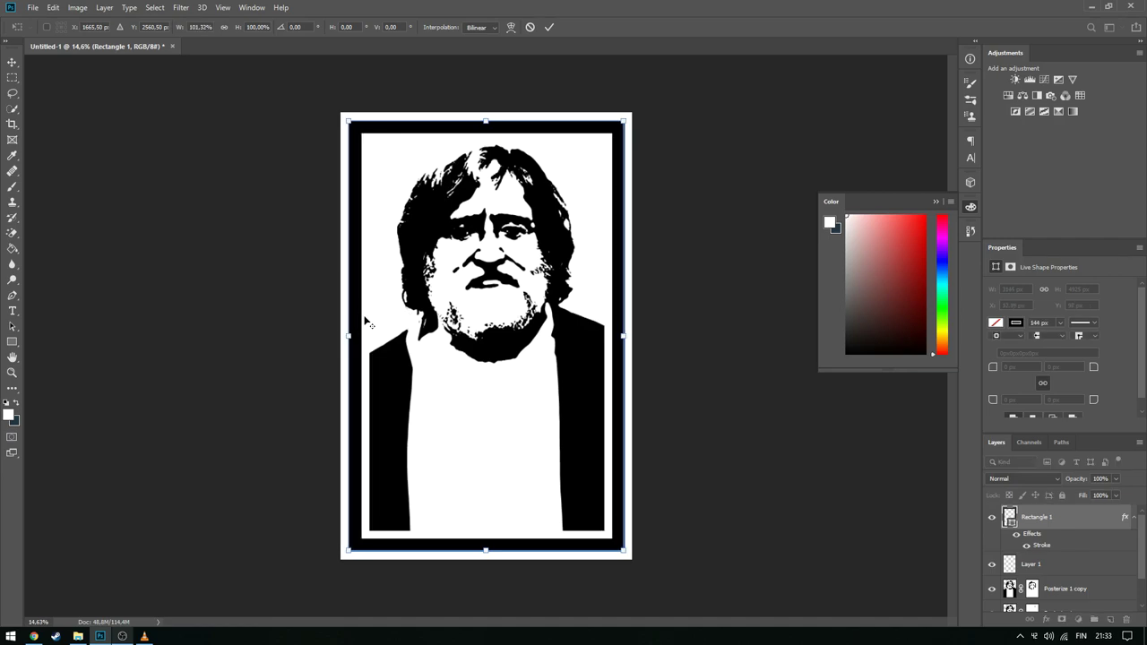
pyautogui.press('Return')
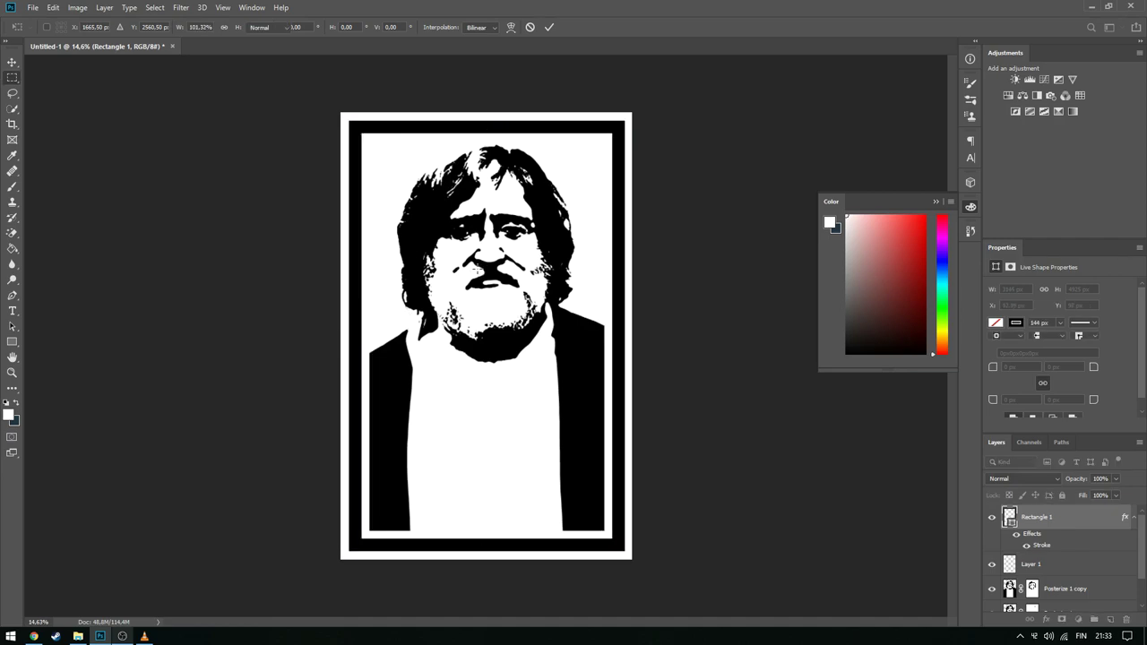
pyautogui.press('m')
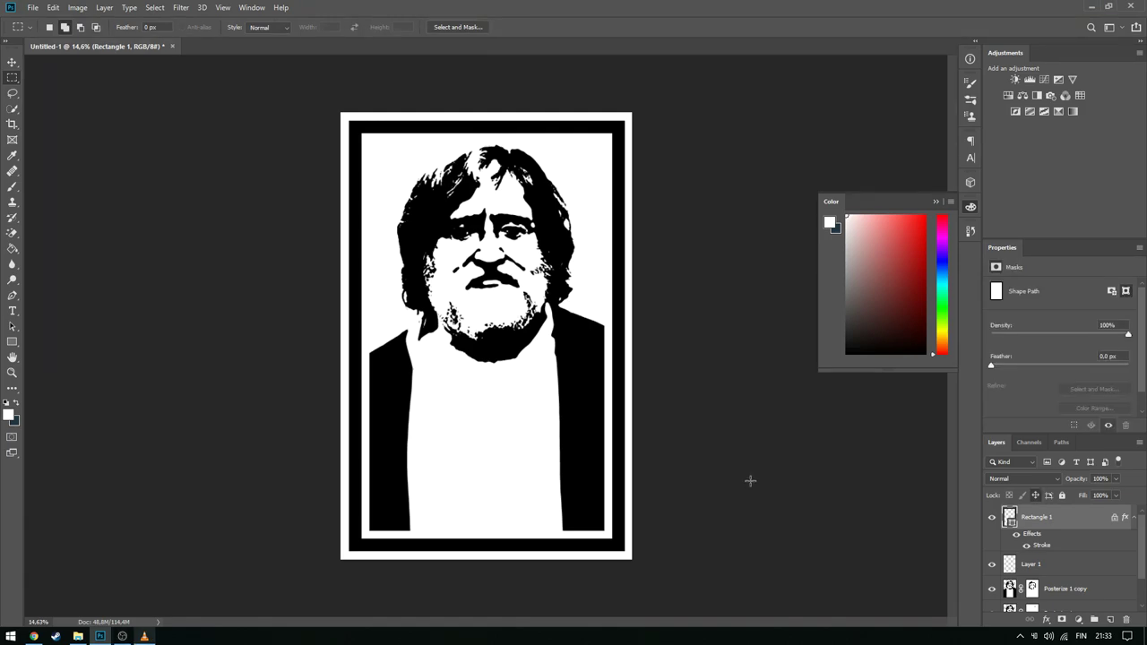
pyautogui.scroll(-2, 1039, 540)
pyautogui.click(1072, 555)
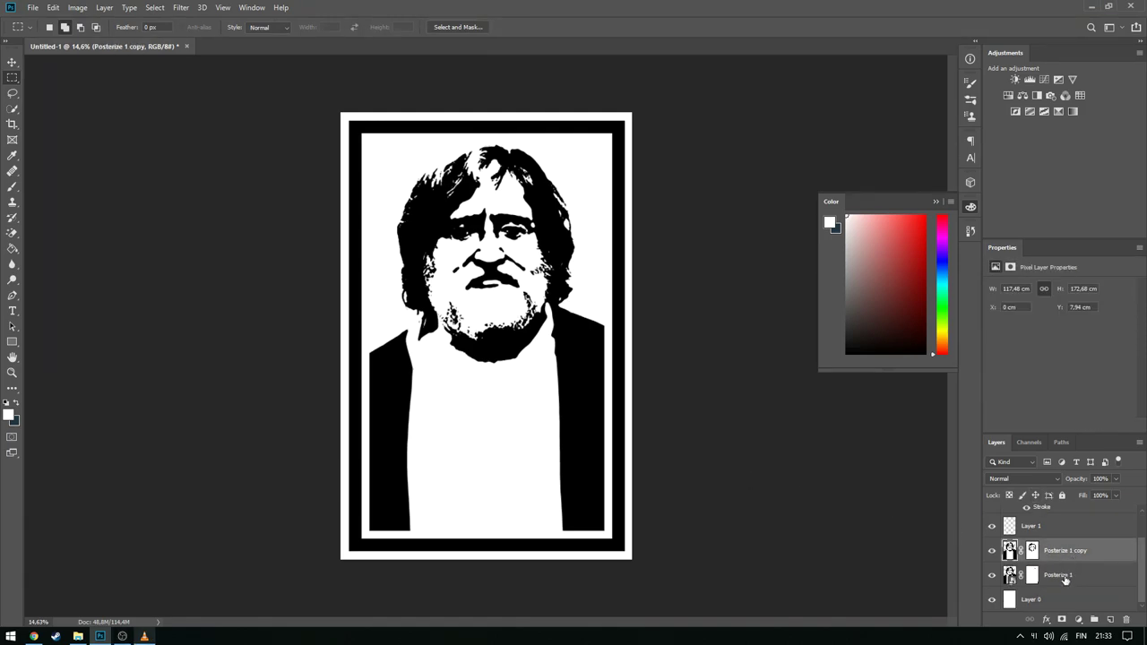
# Scale Posterize 1 and Posterize 1 copy up to about 139% and shift them down
pyautogui.keyDown('shift'); pyautogui.click(1065, 578); pyautogui.keyUp('shift')
pyautogui.hotkey('ctrl', 't')
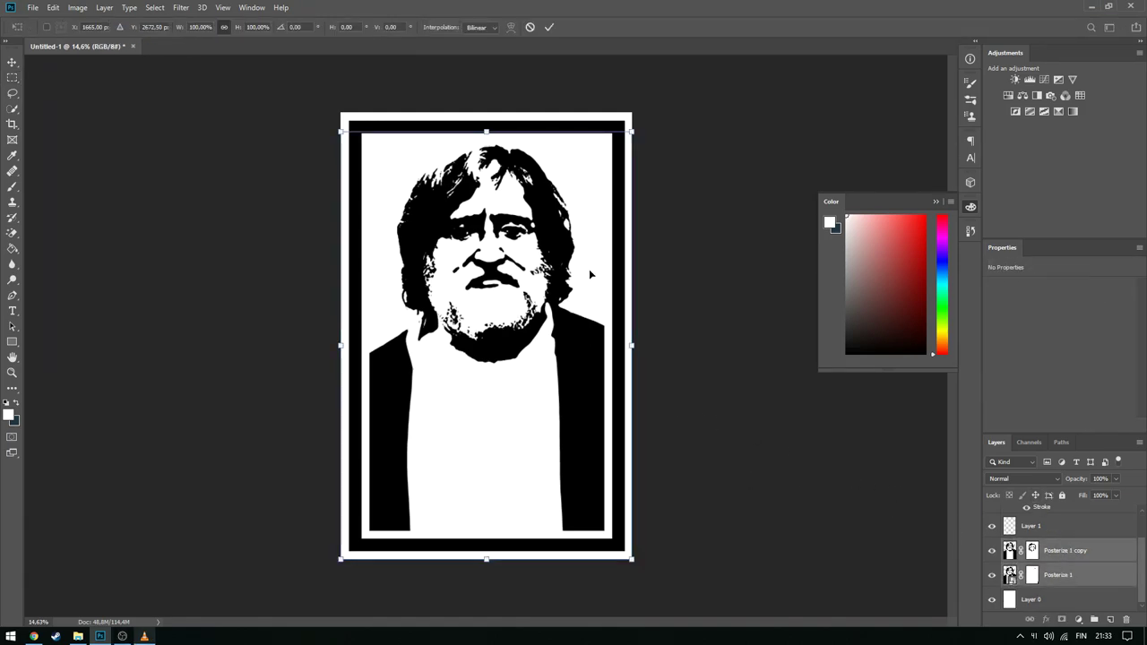
pyautogui.moveTo(589, 269); pyautogui.dragTo(568, 270)
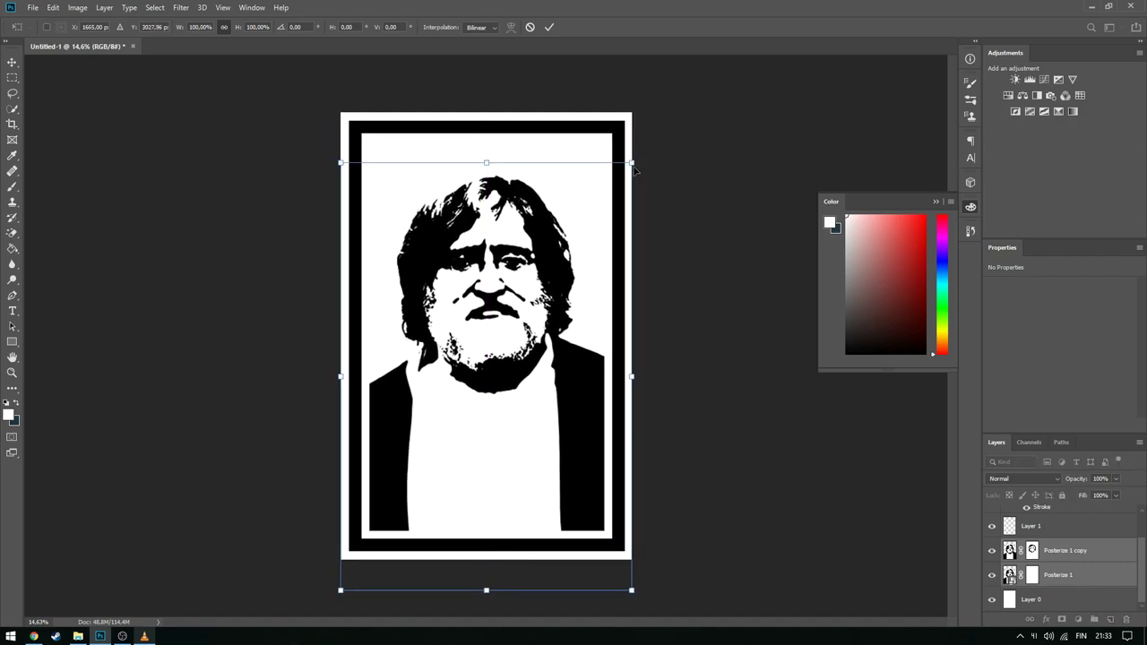
pyautogui.moveTo(632, 164); pyautogui.dragTo(721, 76)
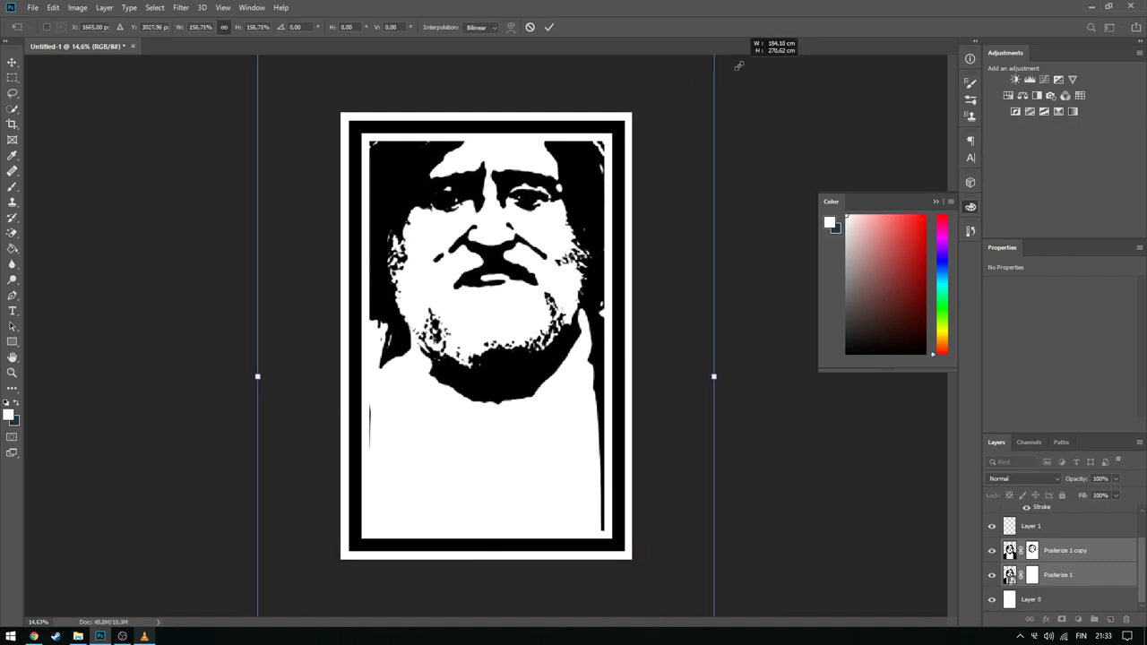
pyautogui.moveTo(721, 76); pyautogui.dragTo(689, 79)
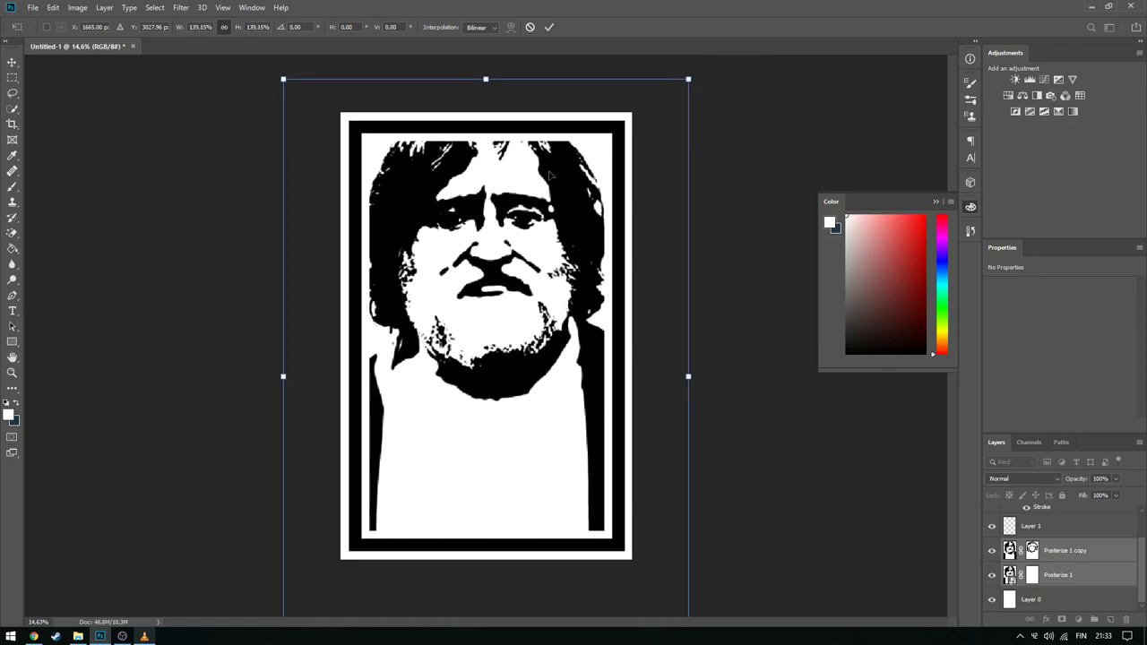
pyautogui.moveTo(548, 215); pyautogui.dragTo(546, 194)
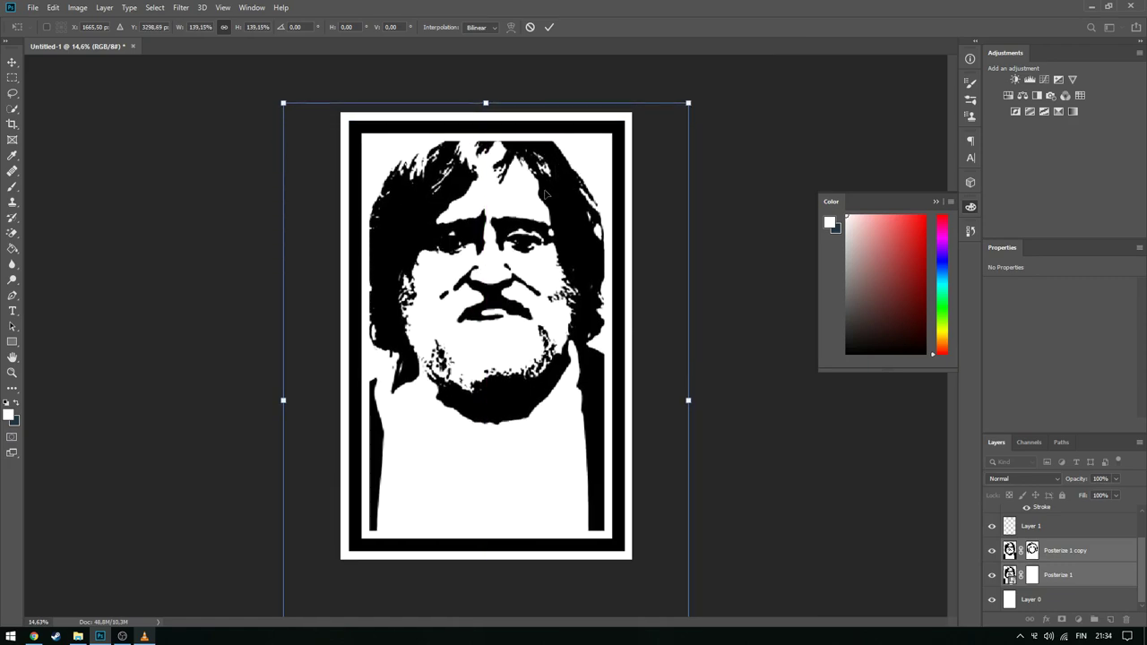
pyautogui.press('Return')
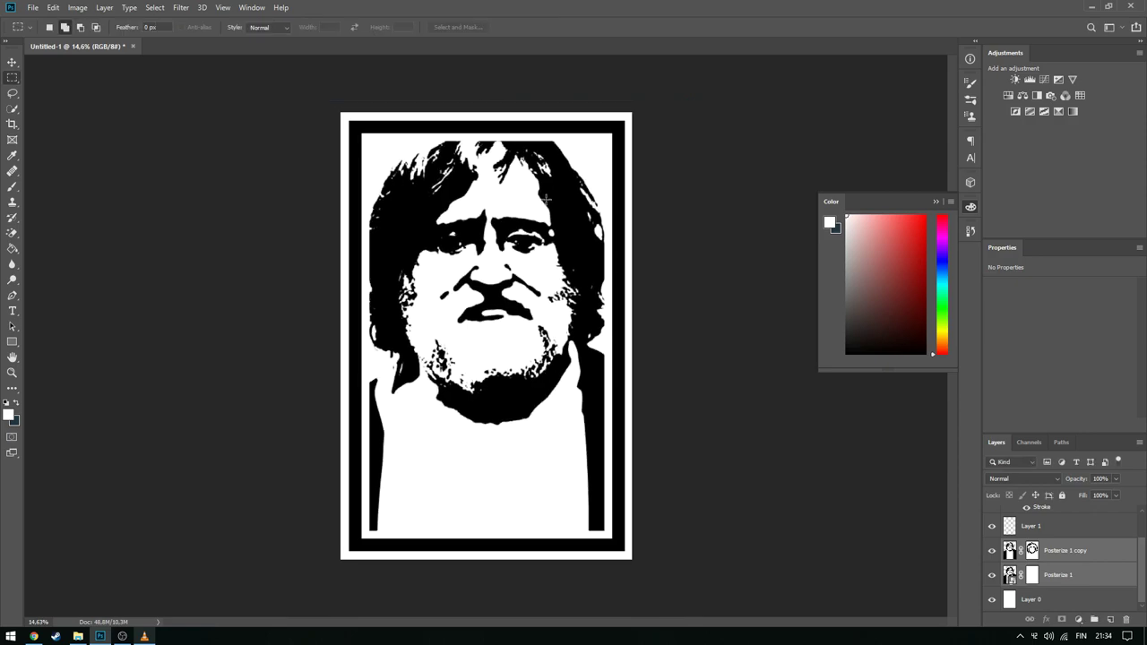
# Collapse the colour panel and reselect the Posterize 1 copy layer
pyautogui.scroll(2, 553, 264)
pyautogui.scroll(3, 555, 278)
pyautogui.scroll(3, 565, 313)
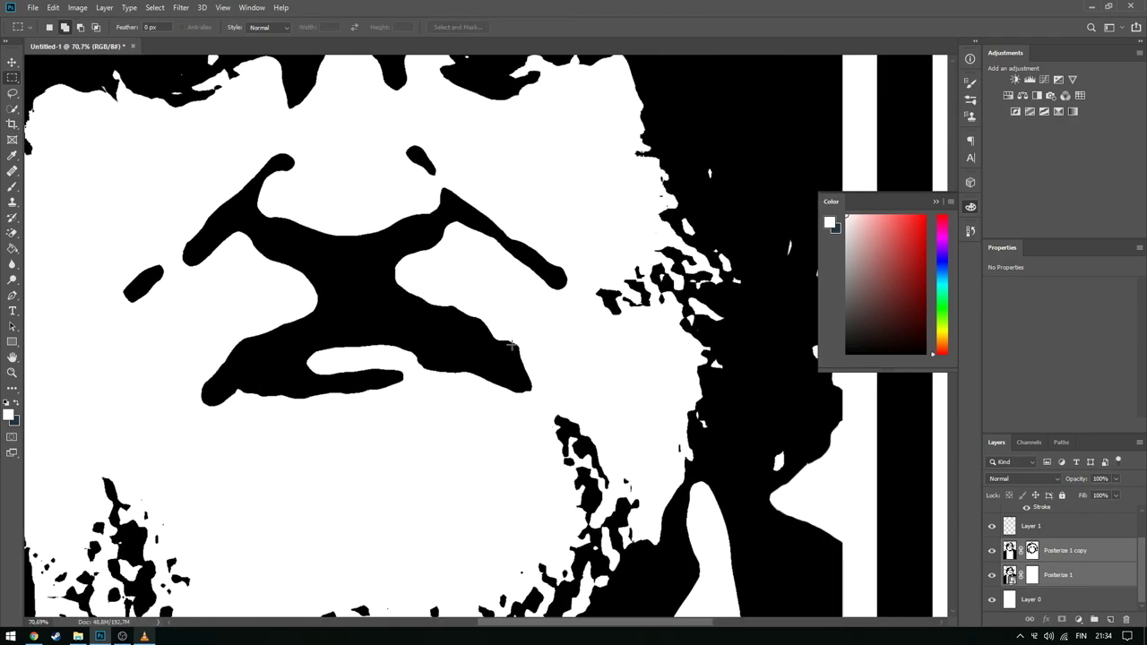
pyautogui.scroll(3, 571, 337)
pyautogui.scroll(-3, 577, 333)
pyautogui.scroll(-3, 569, 305)
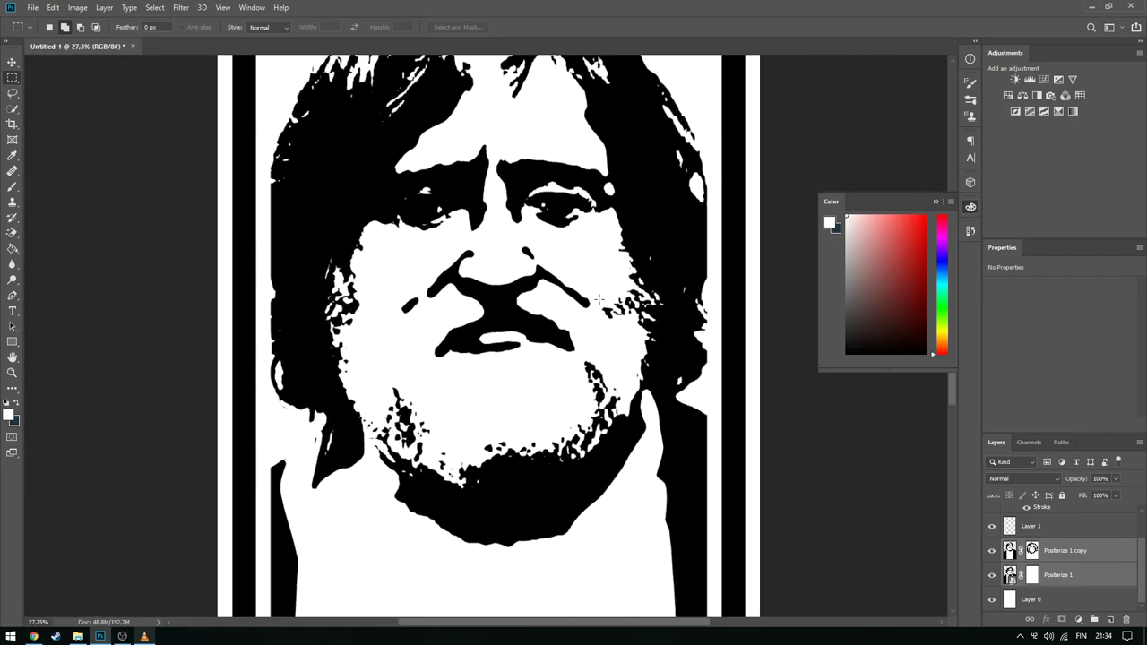
pyautogui.scroll(-3, 556, 260)
pyautogui.scroll(-2, 542, 215)
pyautogui.scroll(1, 536, 192)
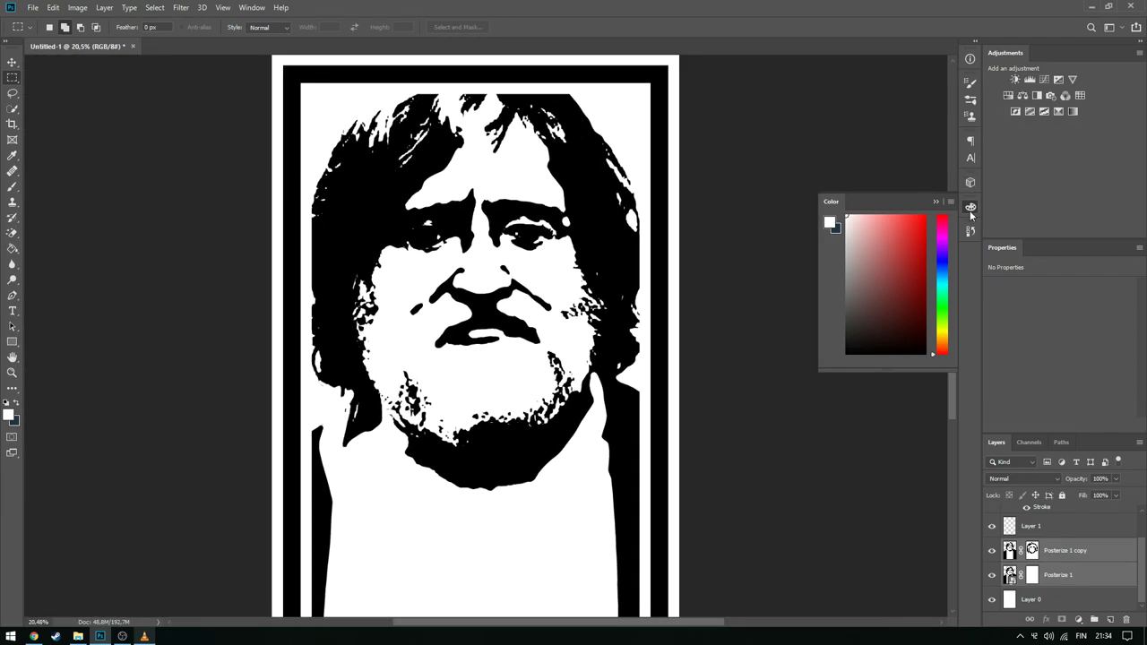
pyautogui.click(970, 209)
pyautogui.scroll(1, 573, 368)
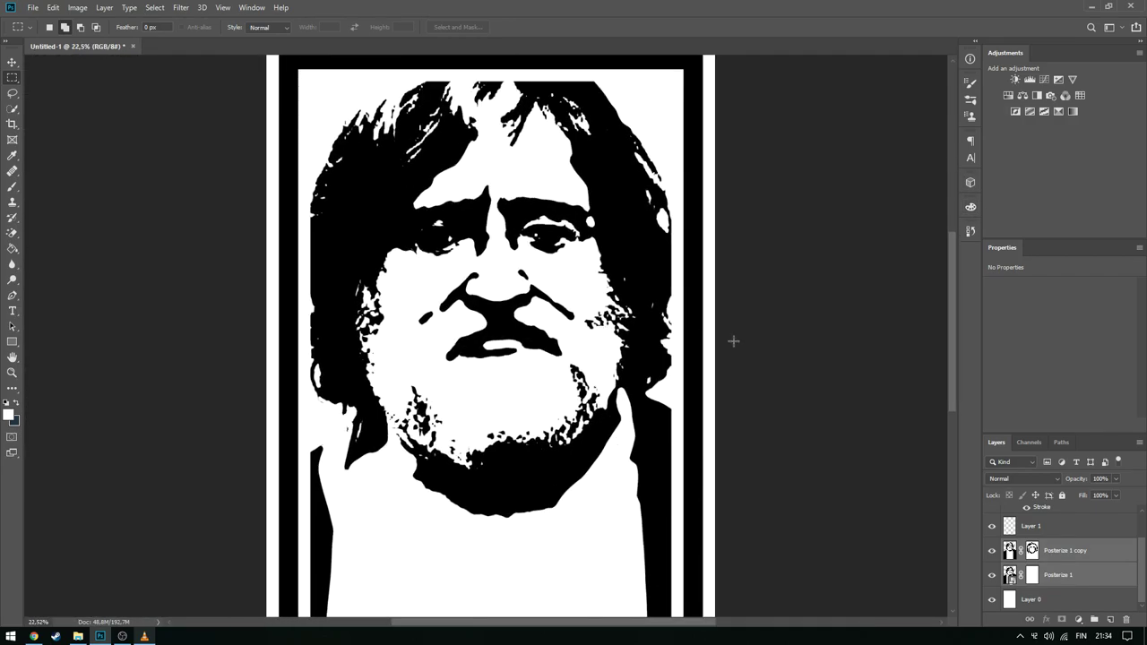
pyautogui.click(1075, 574)
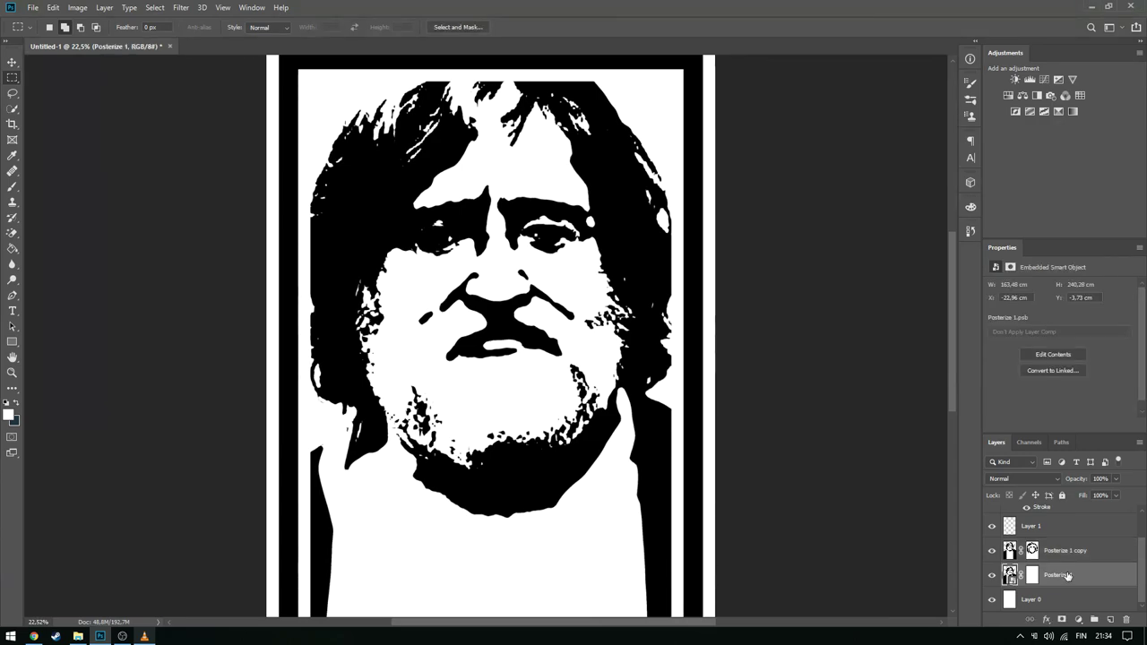
pyautogui.click(1089, 550)
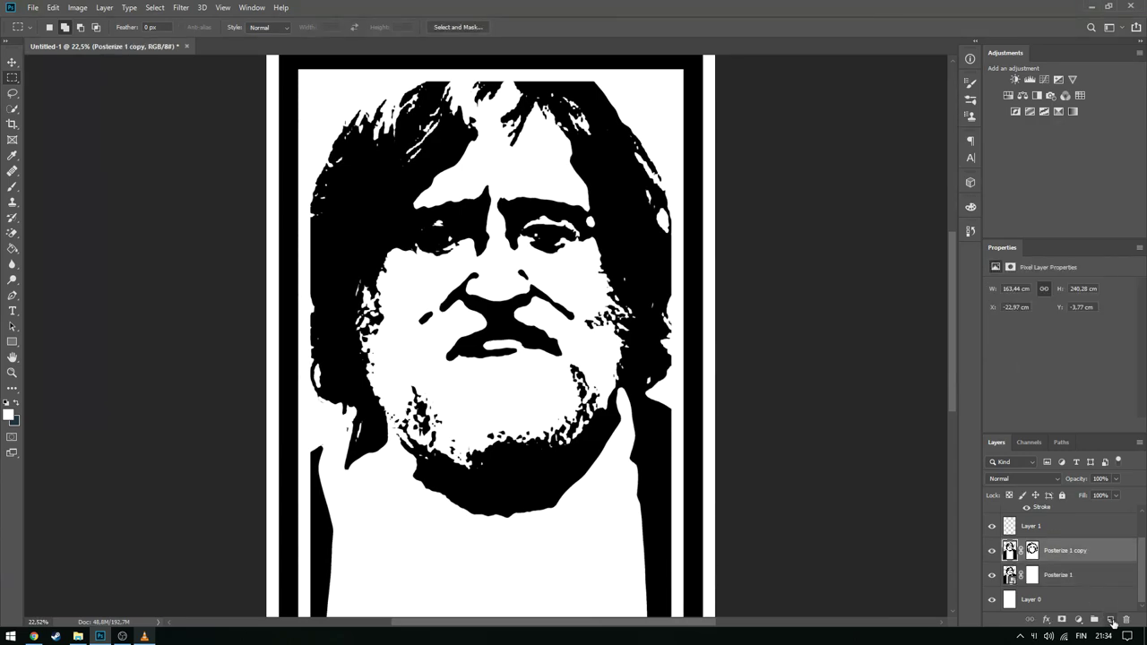
# On a new layer, draw a red-filled rectangle across the bottom of the frame
pyautogui.click(1111, 620)
pyautogui.scroll(-2, 676, 297)
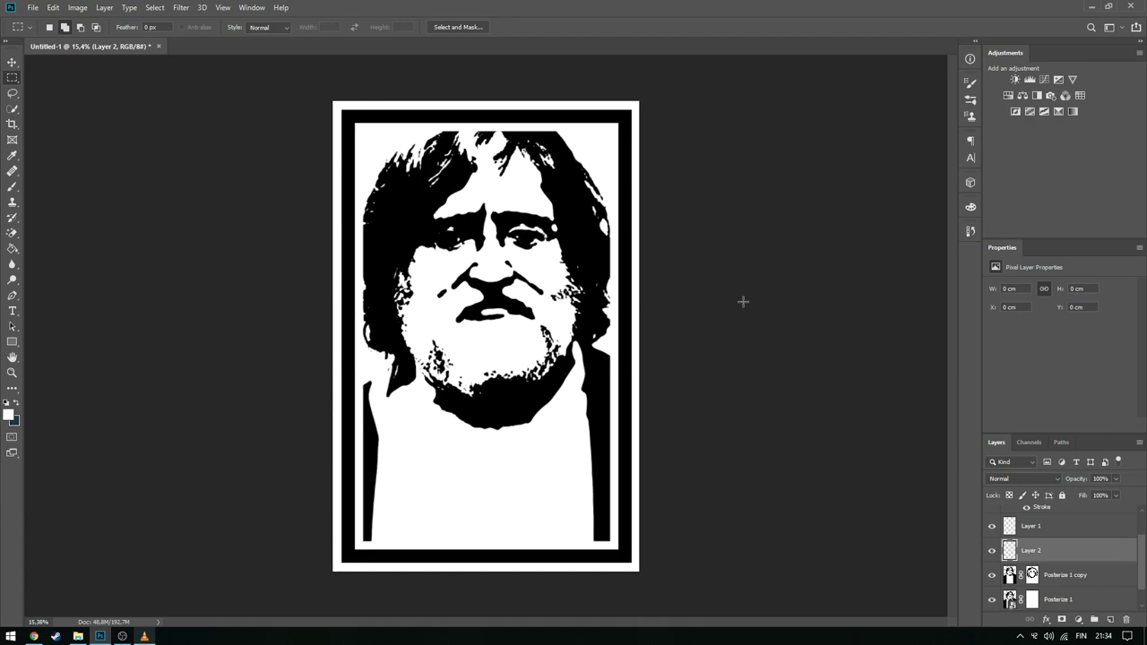
pyautogui.press('u')
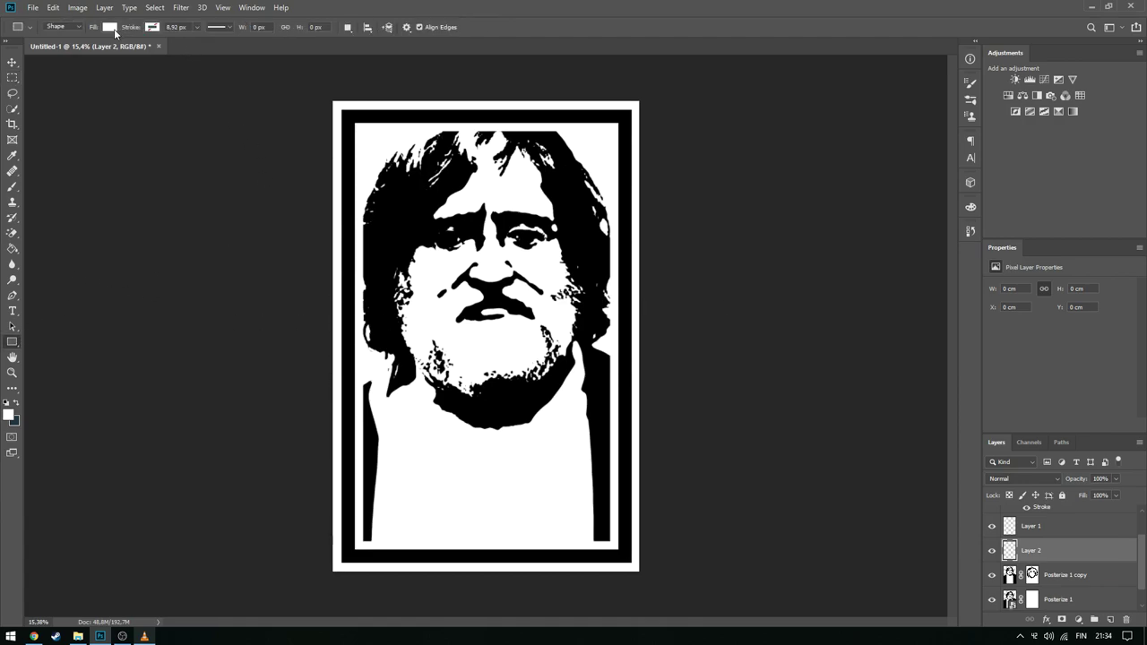
pyautogui.click(109, 28)
pyautogui.click(124, 122)
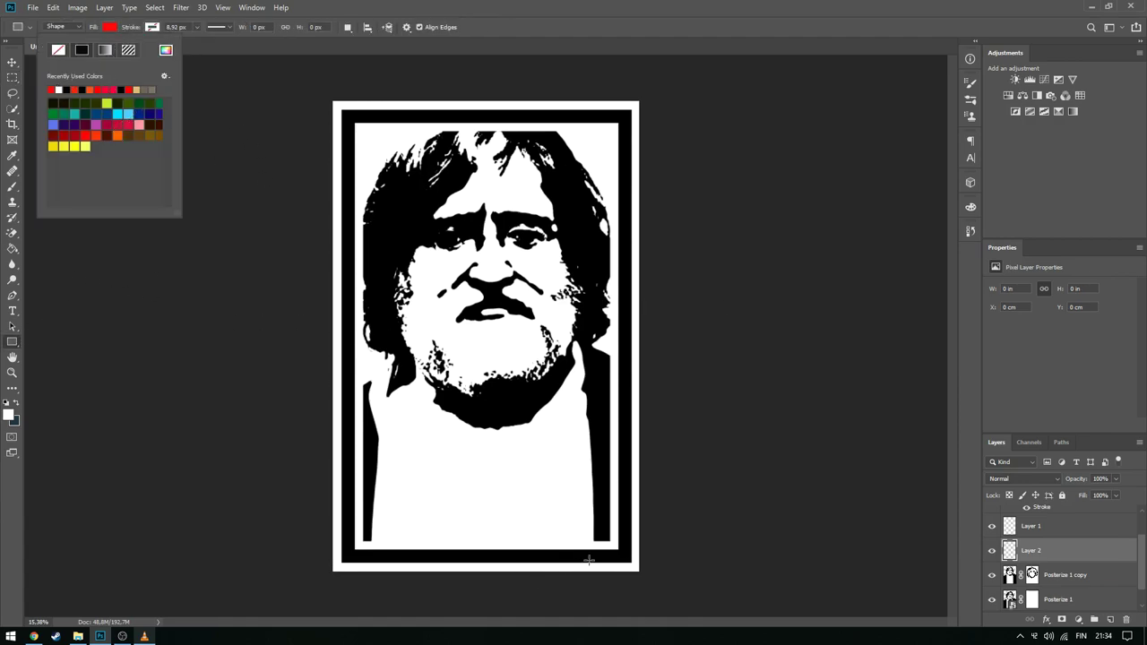
pyautogui.moveTo(621, 546); pyautogui.dragTo(357, 432)
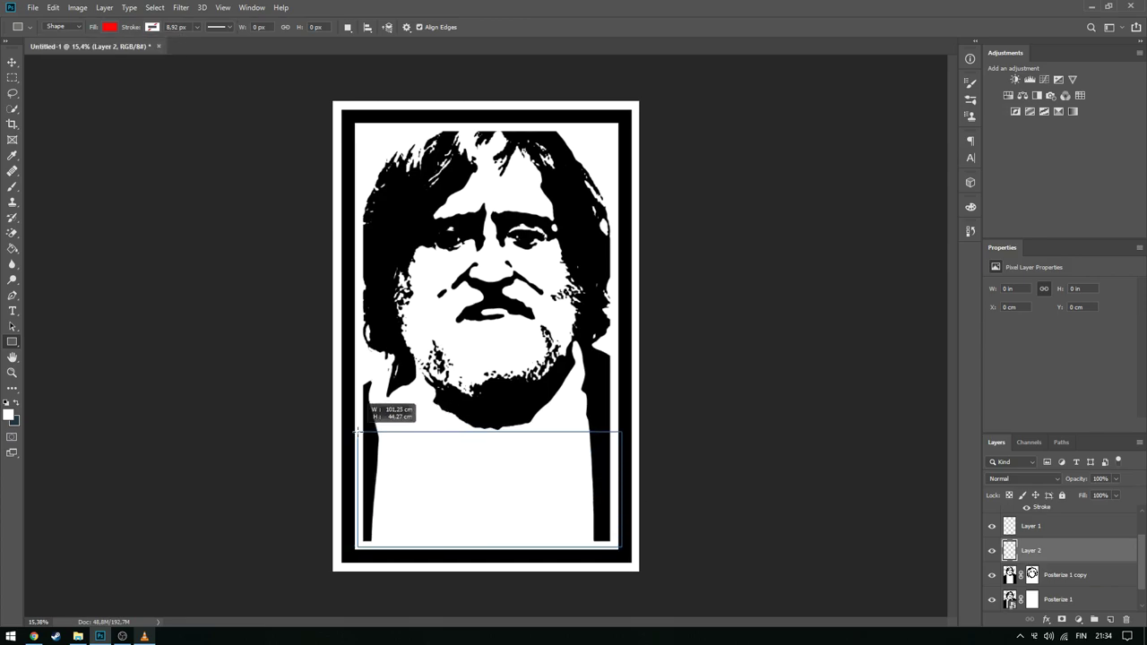
# Lower the red rectangle's top edge to just below the chin
pyautogui.scroll(1, 551, 555)
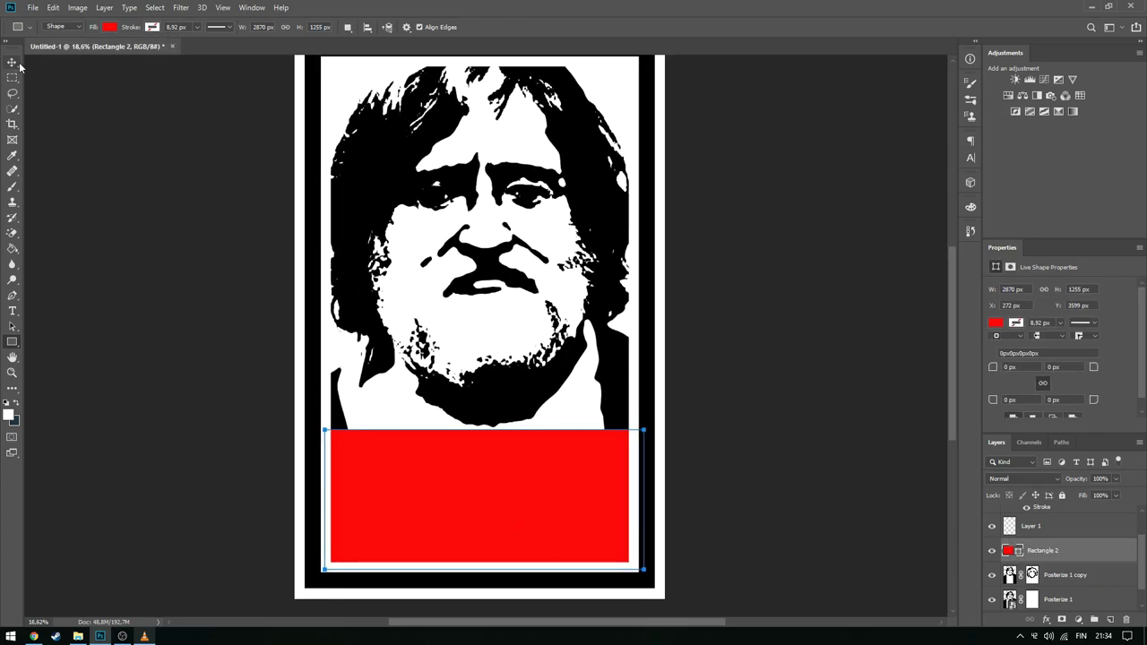
pyautogui.hotkey('ctrl', 't')
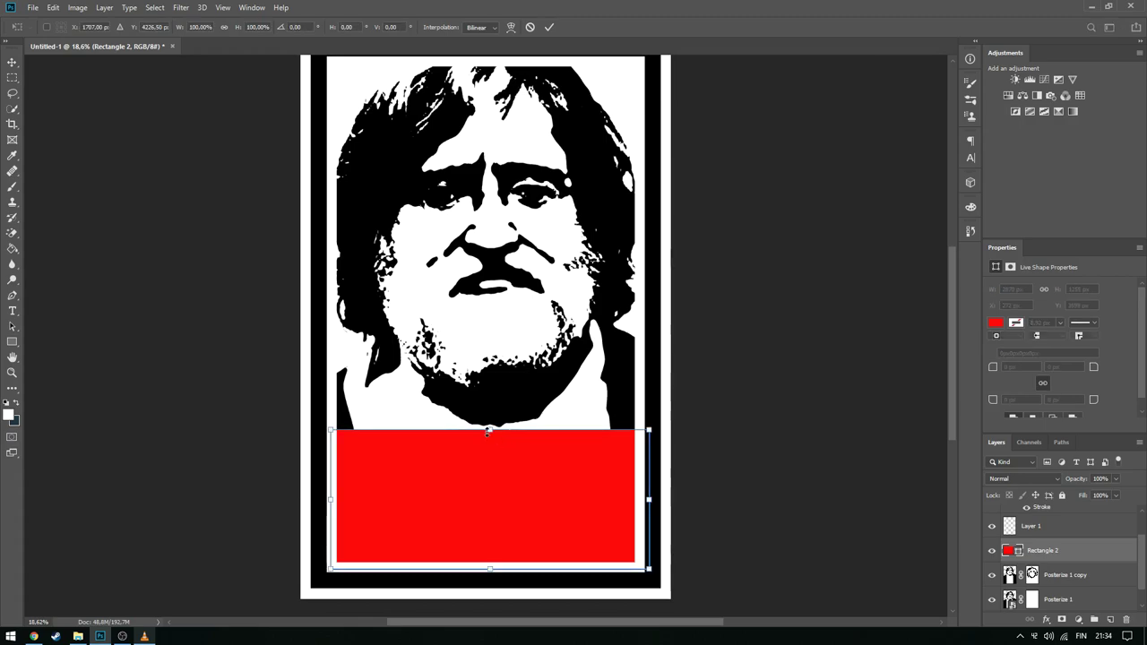
pyautogui.moveTo(489, 431); pyautogui.dragTo(518, 500)
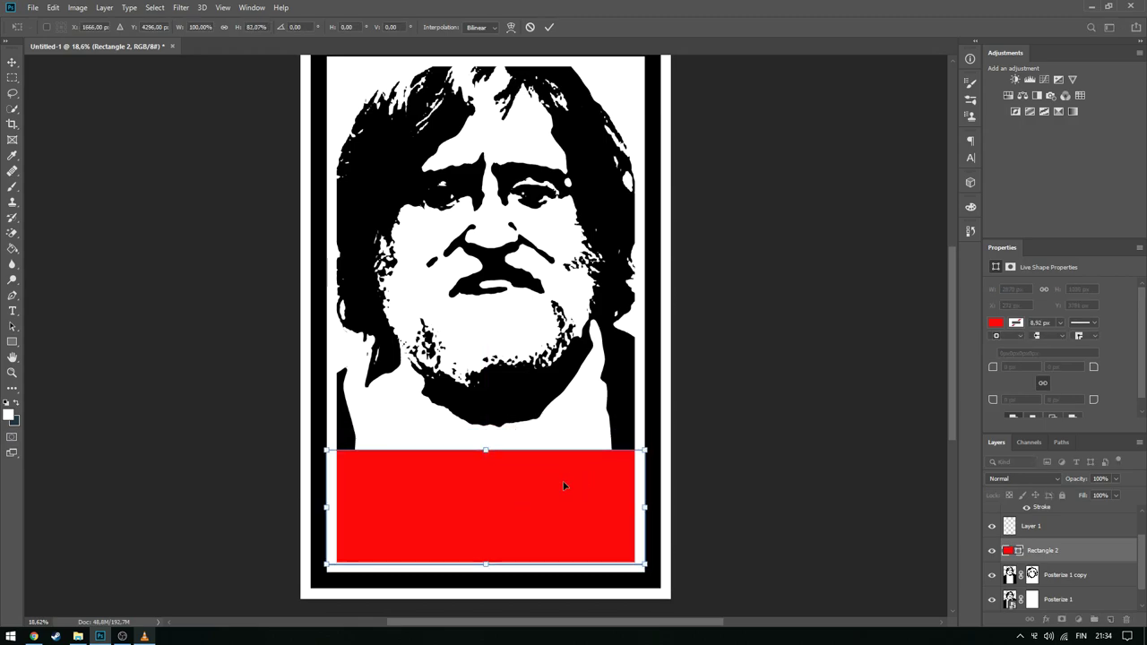
pyautogui.press('Return')
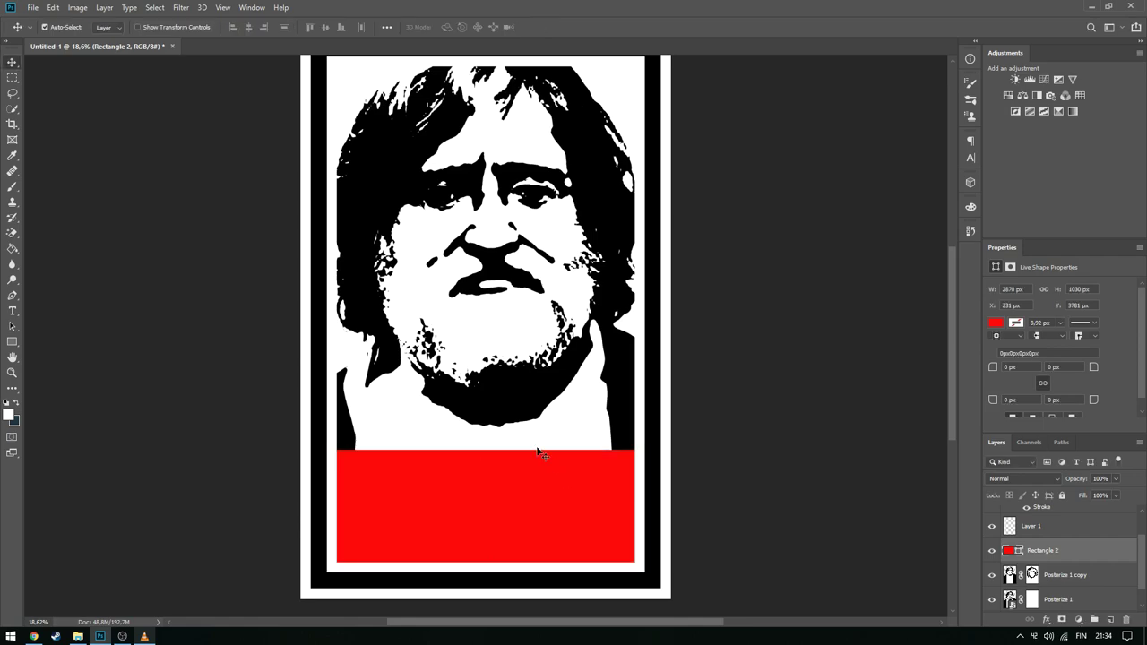
pyautogui.hotkey('ctrl', '0')
pyautogui.scroll(1, 1057, 565)
pyautogui.click(1039, 517)
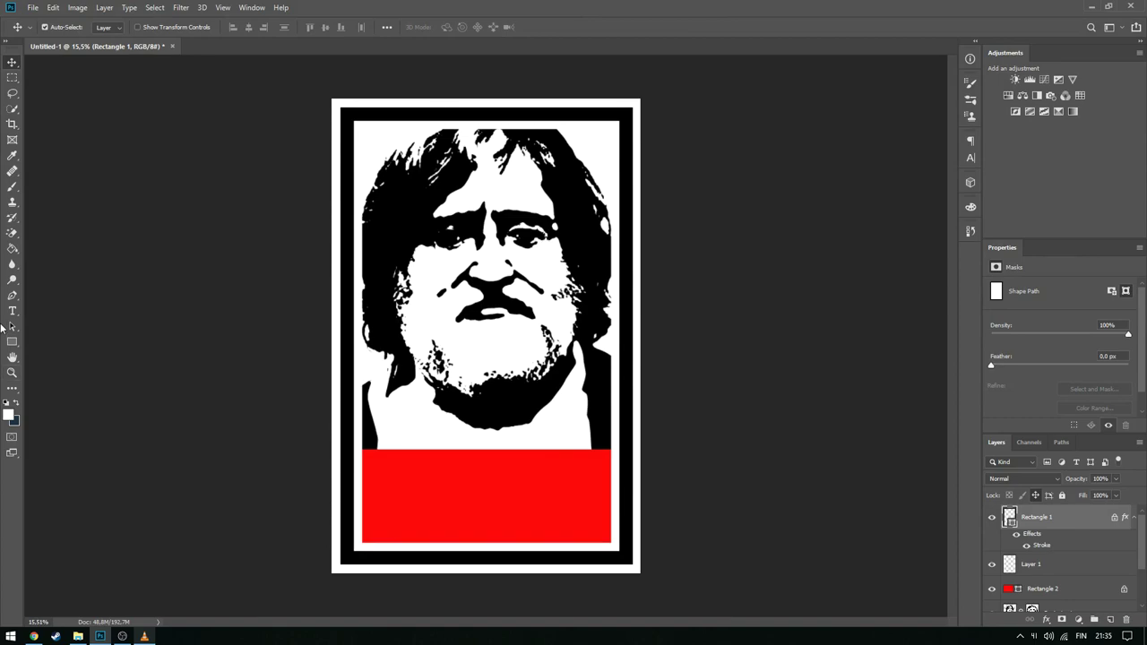
# Add a new layer and a placeholder text box on the red band, scaled to fit
pyautogui.click(13, 311)
pyautogui.click(1095, 619)
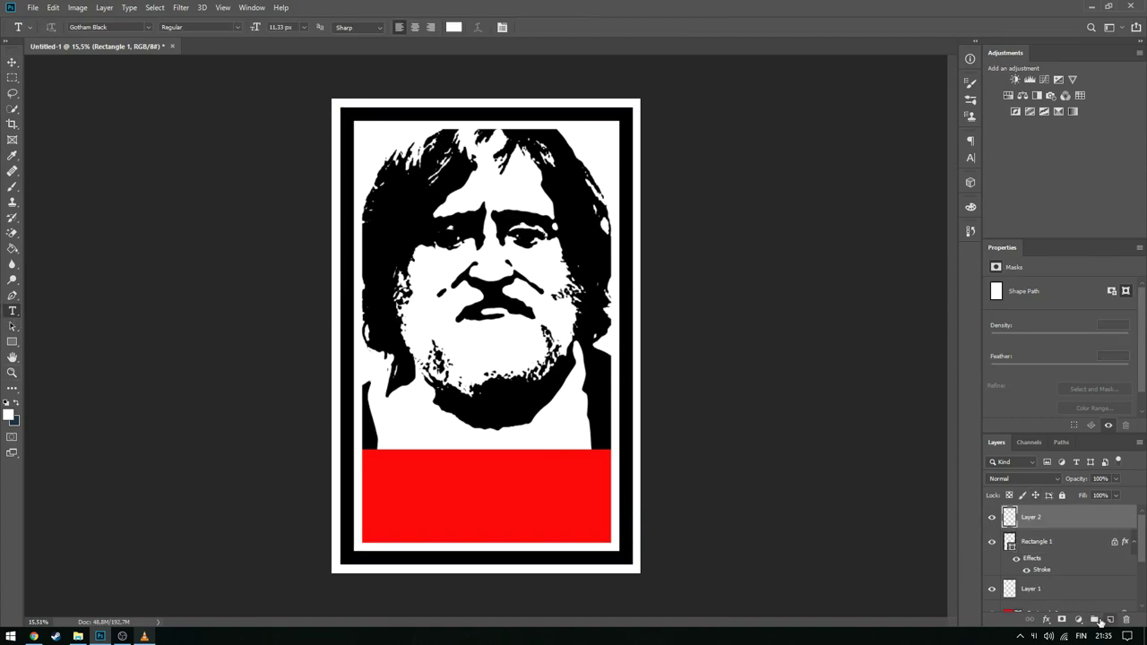
pyautogui.click(468, 503)
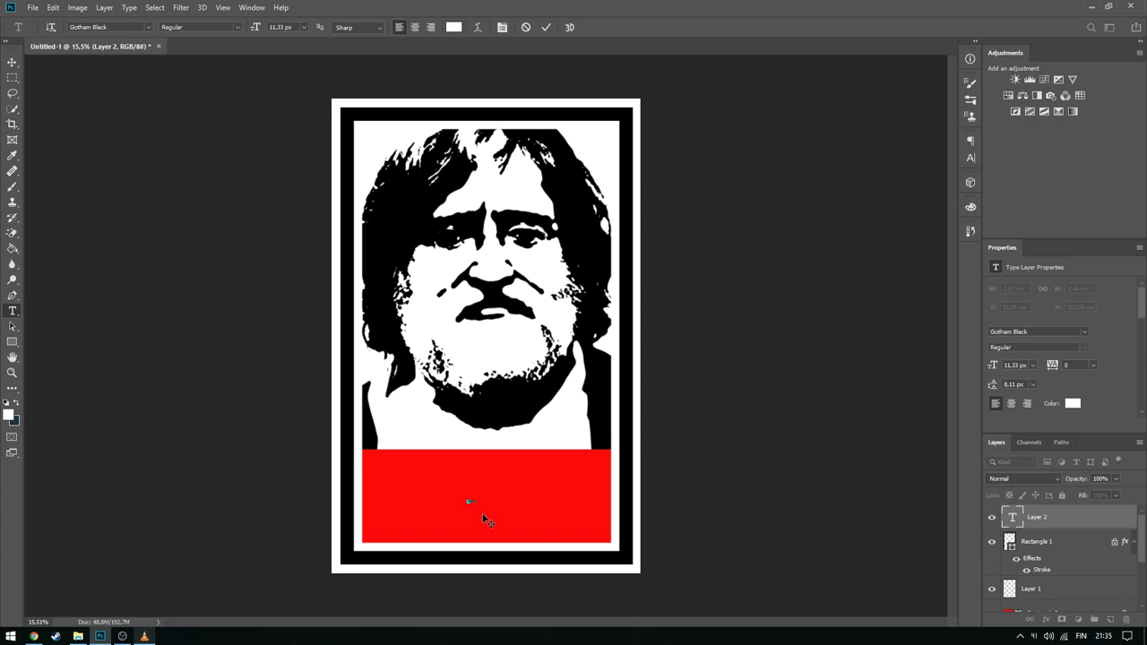
pyautogui.click(13, 62)
pyautogui.hotkey('ctrl', 't')
pyautogui.scroll(3, 476, 525)
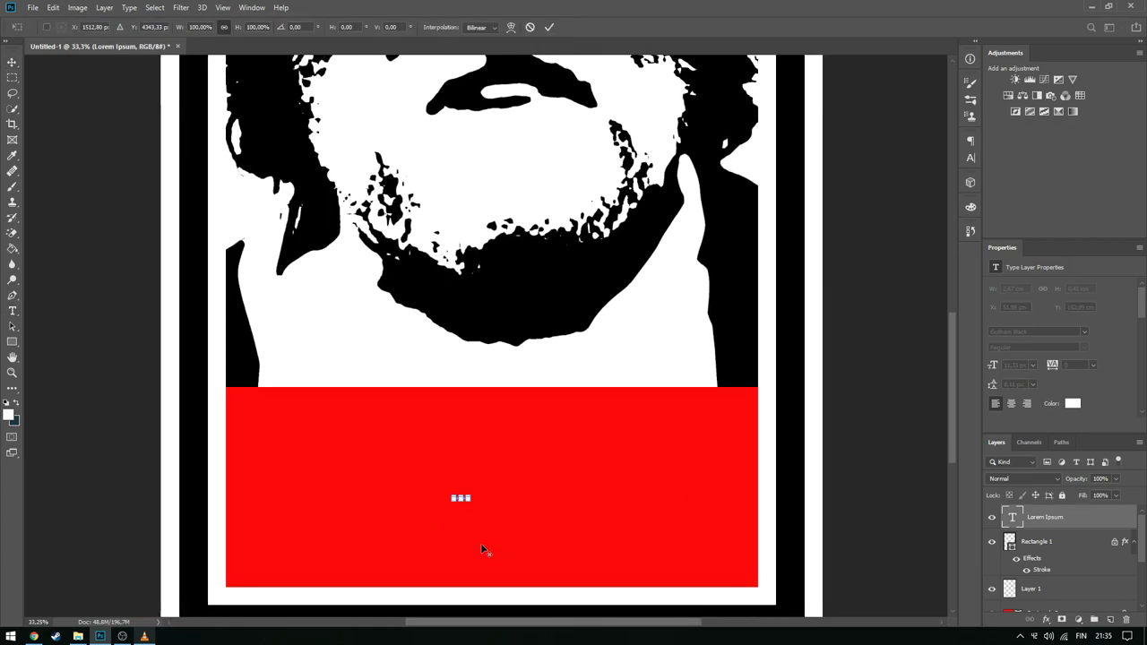
pyautogui.scroll(2, 480, 543)
pyautogui.moveTo(455, 469); pyautogui.dragTo(691, 398)
pyautogui.scroll(-3, 425, 361)
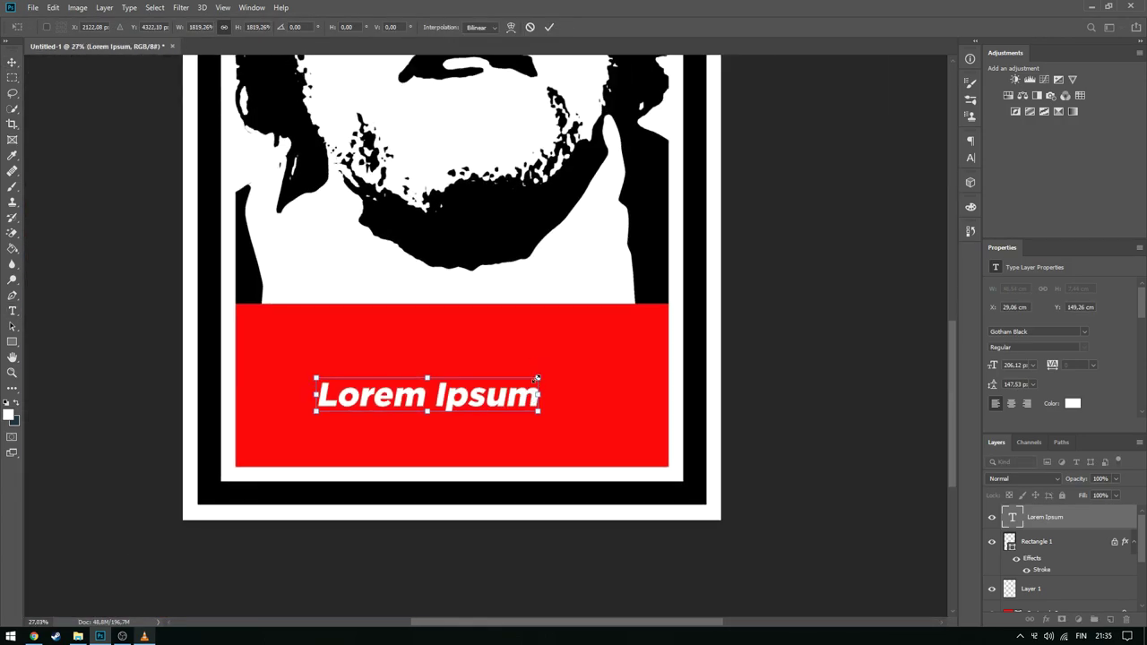
pyautogui.moveTo(546, 379)
pyautogui.mouseDown()
pyautogui.moveTo(522, 358)
pyautogui.moveTo(578, 370)
pyautogui.mouseUp()
pyautogui.press('Return')
# Replace the placeholder text with GABE and enlarge it across the red band
pyautogui.click(13, 311)
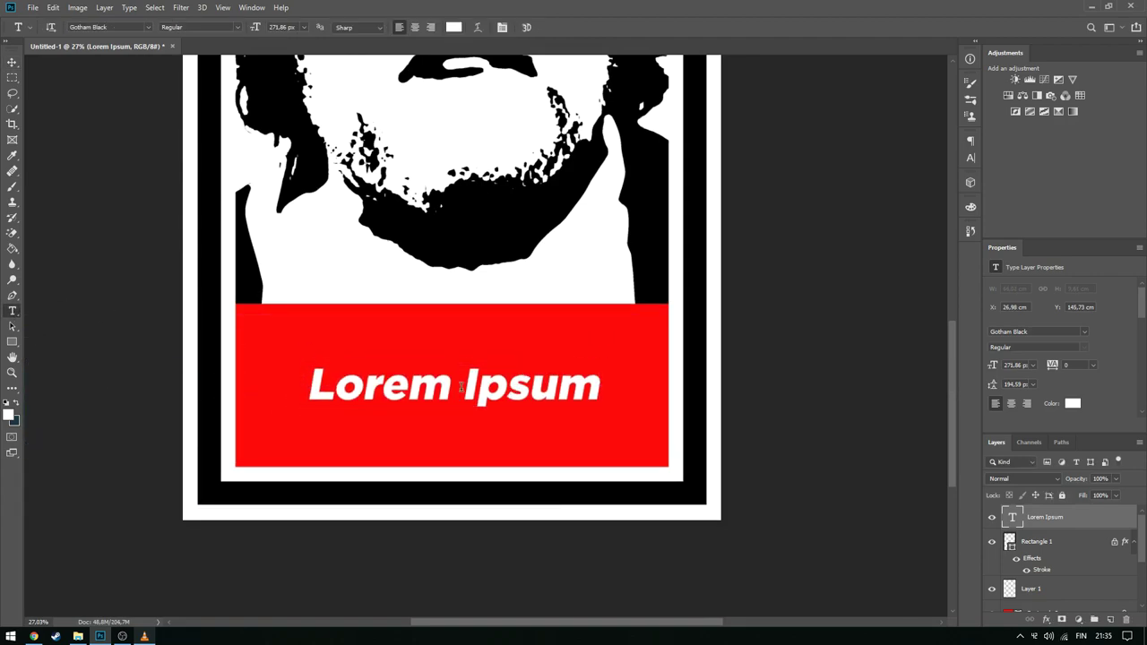
pyautogui.click(465, 385)
pyautogui.hotkey('ctrl', 'a')
pyautogui.write('GA')
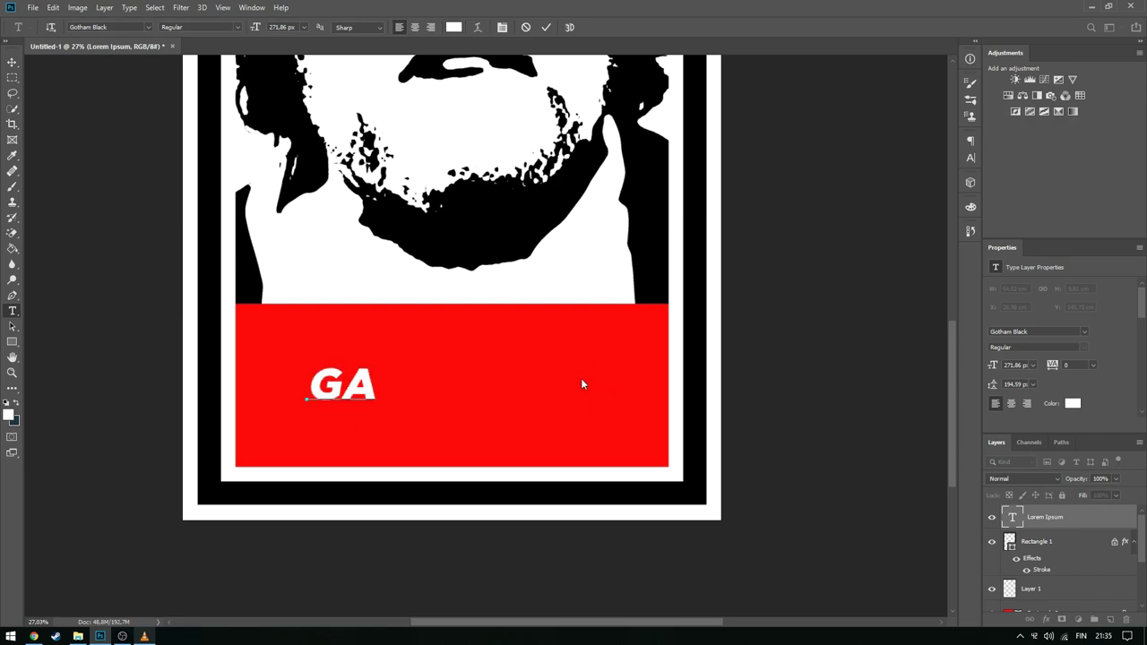
pyautogui.write('BE')
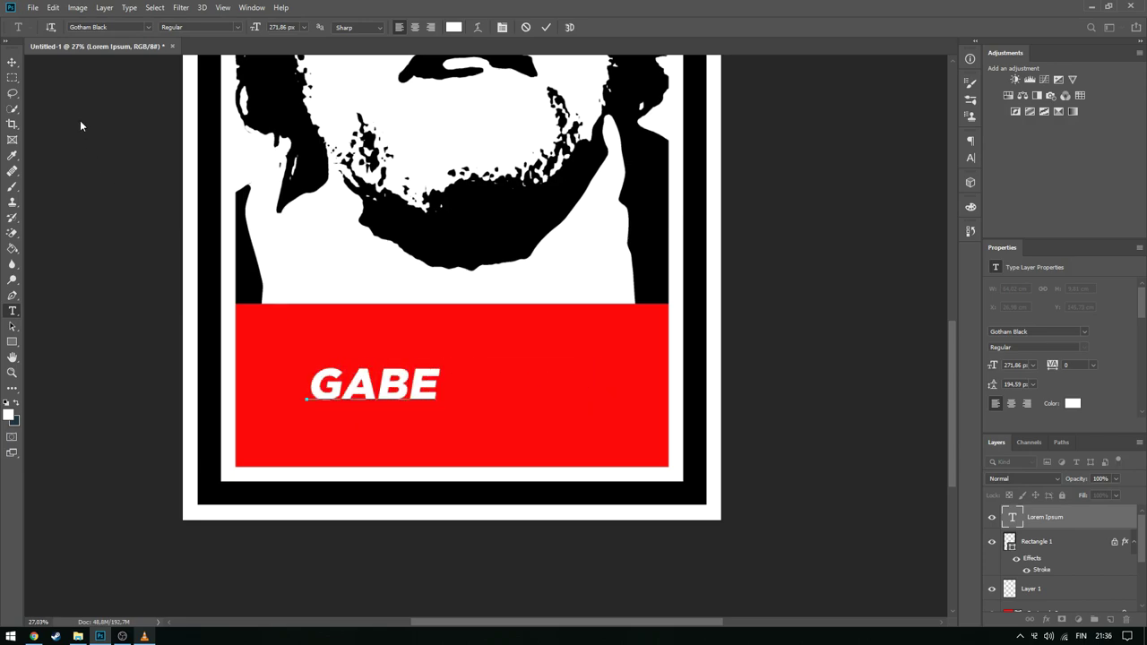
pyautogui.click(12, 61)
pyautogui.hotkey('ctrl', 't')
pyautogui.moveTo(439, 362)
pyautogui.mouseDown()
pyautogui.moveTo(585, 311)
pyautogui.moveTo(516, 382)
pyautogui.mouseUp()
# Scale GABE to about 112% so it nearly spans the red band, then fit the poster on screen
pyautogui.press('Return')
pyautogui.hotkey('ctrl', 't')
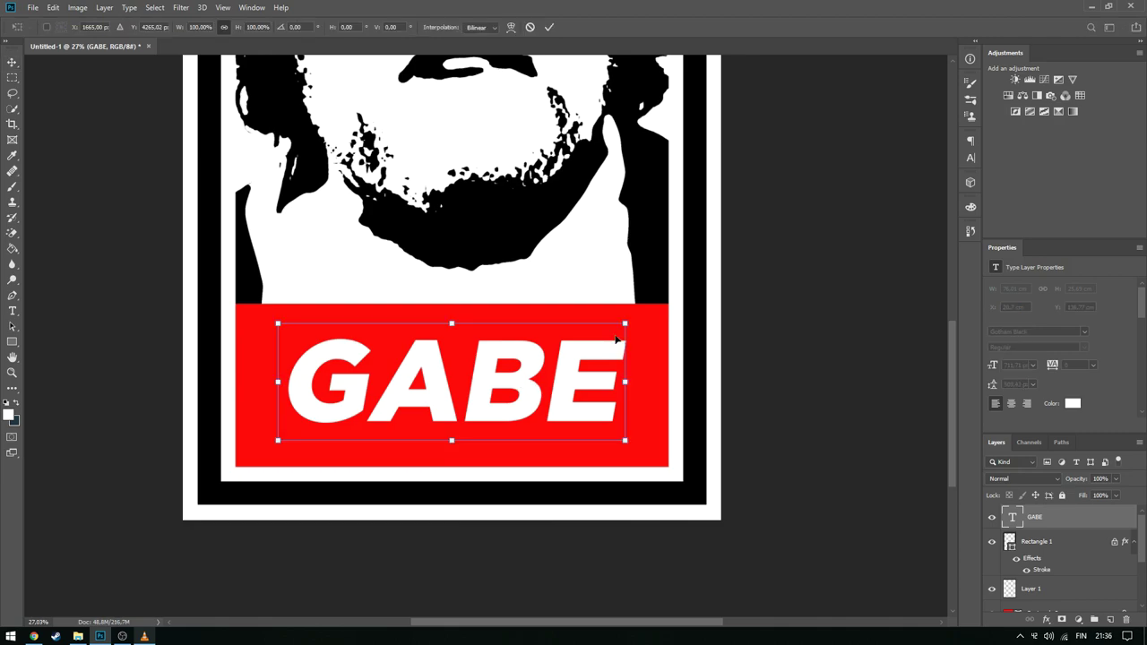
pyautogui.moveTo(624, 324); pyautogui.dragTo(622, 331)
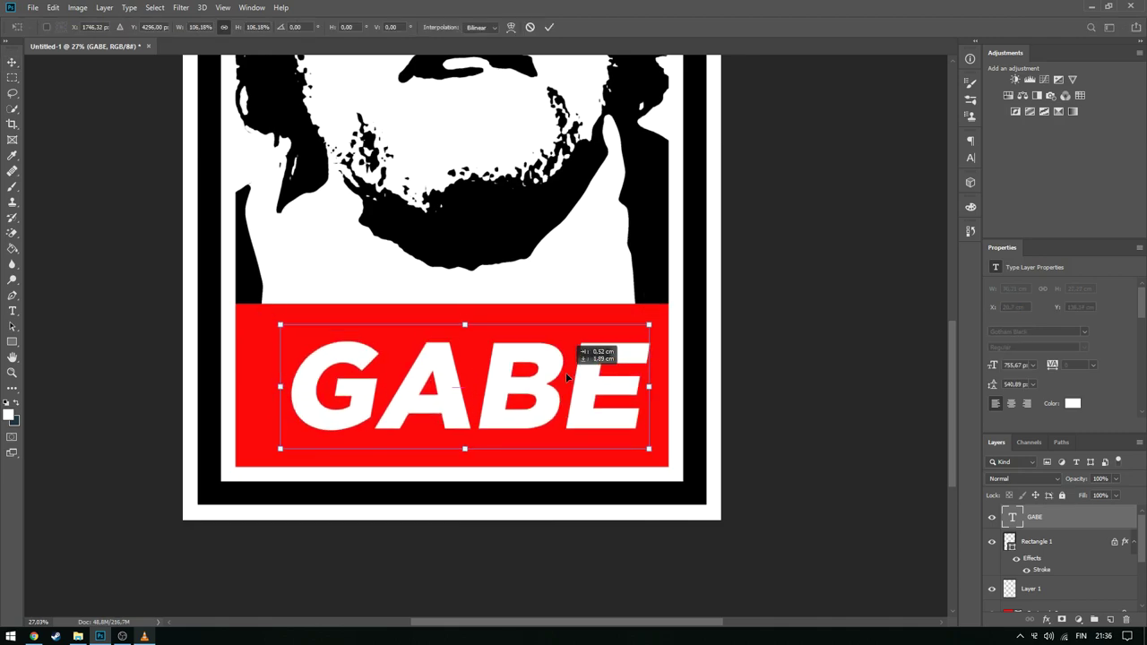
pyautogui.moveTo(622, 331)
pyautogui.mouseDown()
pyautogui.moveTo(606, 339)
pyautogui.moveTo(646, 321)
pyautogui.mouseUp()
pyautogui.moveTo(587, 374); pyautogui.dragTo(584, 364)
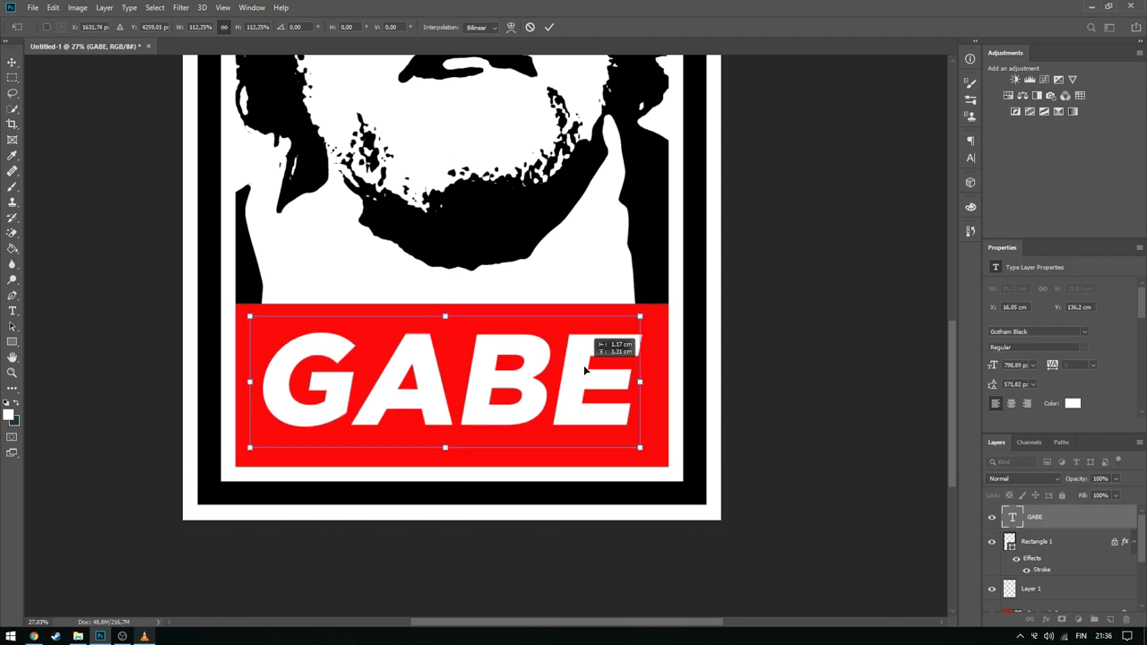
pyautogui.press('Return')
pyautogui.hotkey('ctrl', '0')
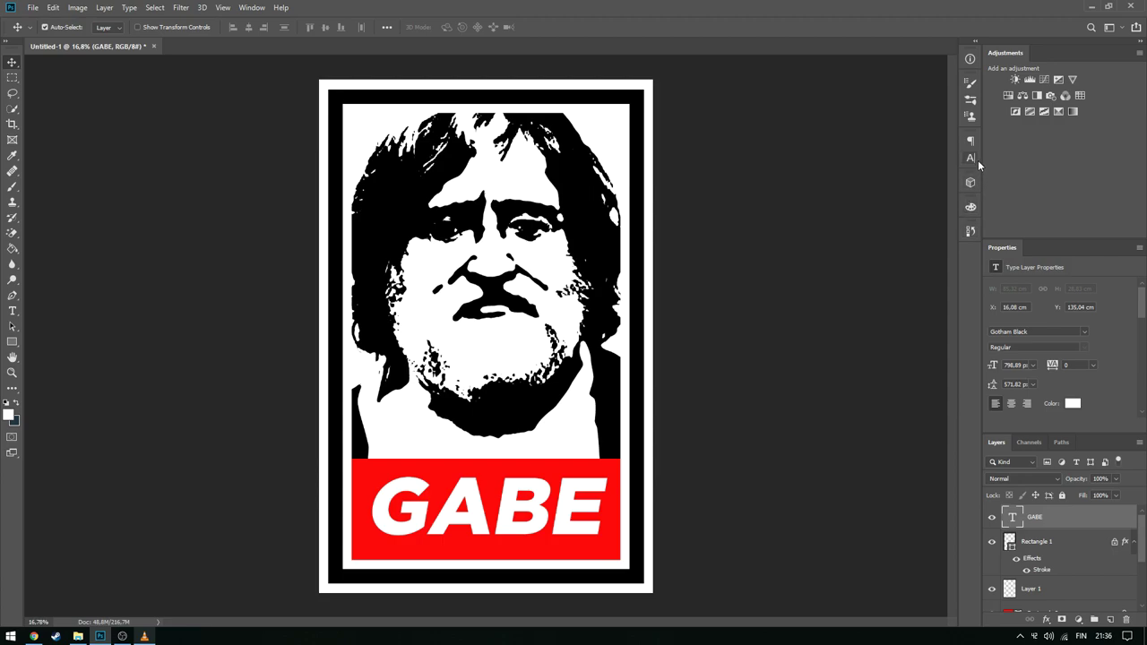
# In the Character panel, toggle Faux Italic and leave GABE slanted
pyautogui.click(977, 160)
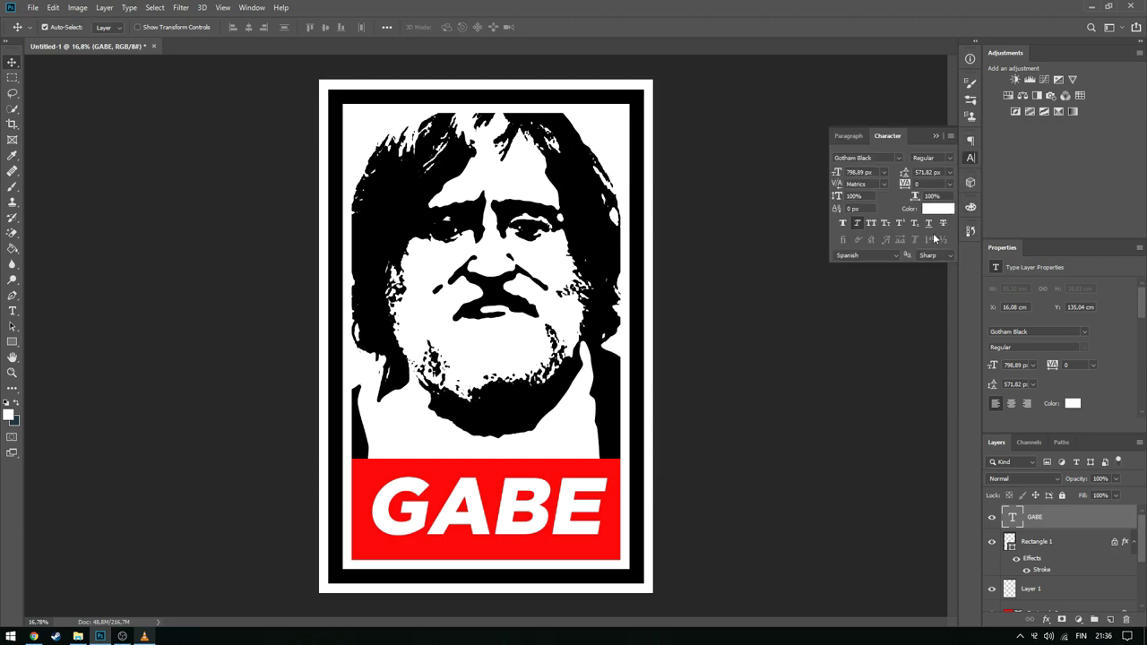
pyautogui.click(860, 223)
pyautogui.click(860, 223)
pyautogui.click(861, 223)
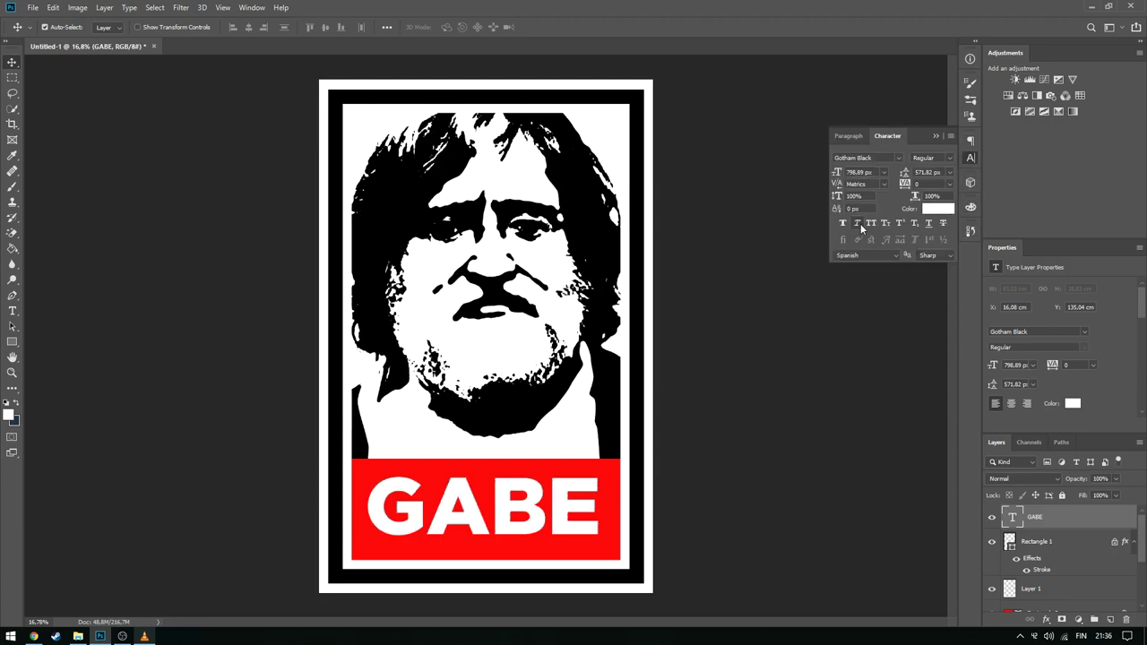
pyautogui.click(860, 223)
# Preview other fonts on GABE, then keep Gotham Black
pyautogui.click(896, 157)
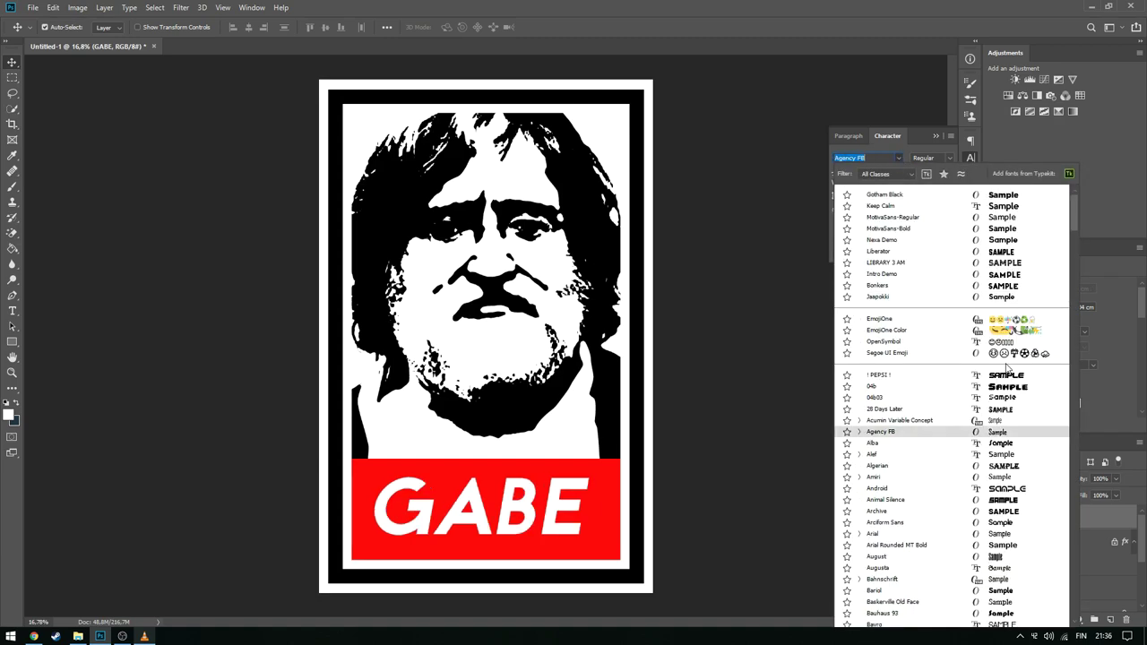
pyautogui.press('Down')
pyautogui.press('Down')
pyautogui.press('Down')
pyautogui.scroll(-2, 941, 359)
pyautogui.press('Down')
pyautogui.press('Down')
pyautogui.press('Down')
pyautogui.press('Down')
pyautogui.press('Down')
pyautogui.press('Down')
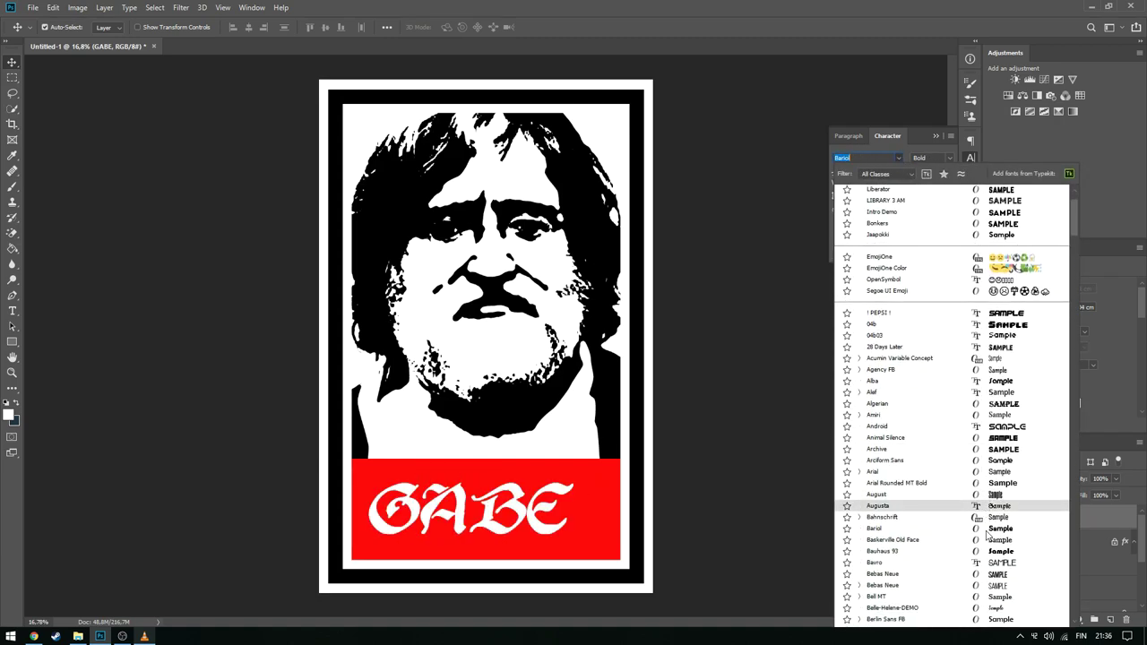
pyautogui.press('Down')
pyautogui.press('Escape')
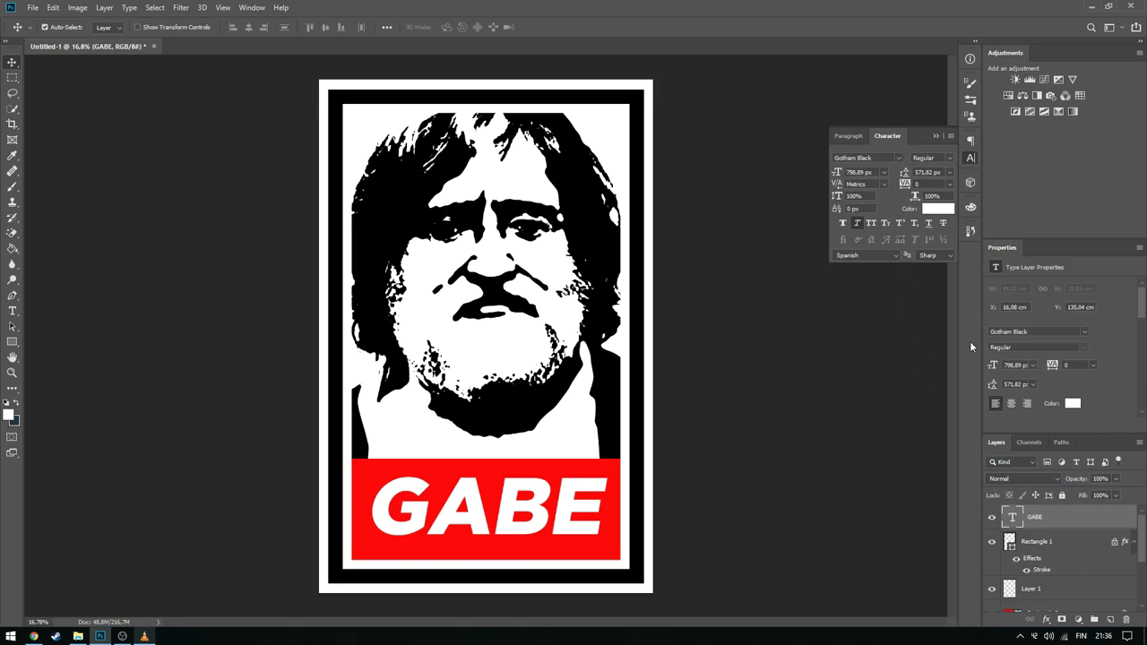
# Close the Character panel and nudge GABE left to X 14.67 cm, centred on the band
pyautogui.click(968, 158)
pyautogui.scroll(2, 427, 545)
pyautogui.scroll(2, 448, 501)
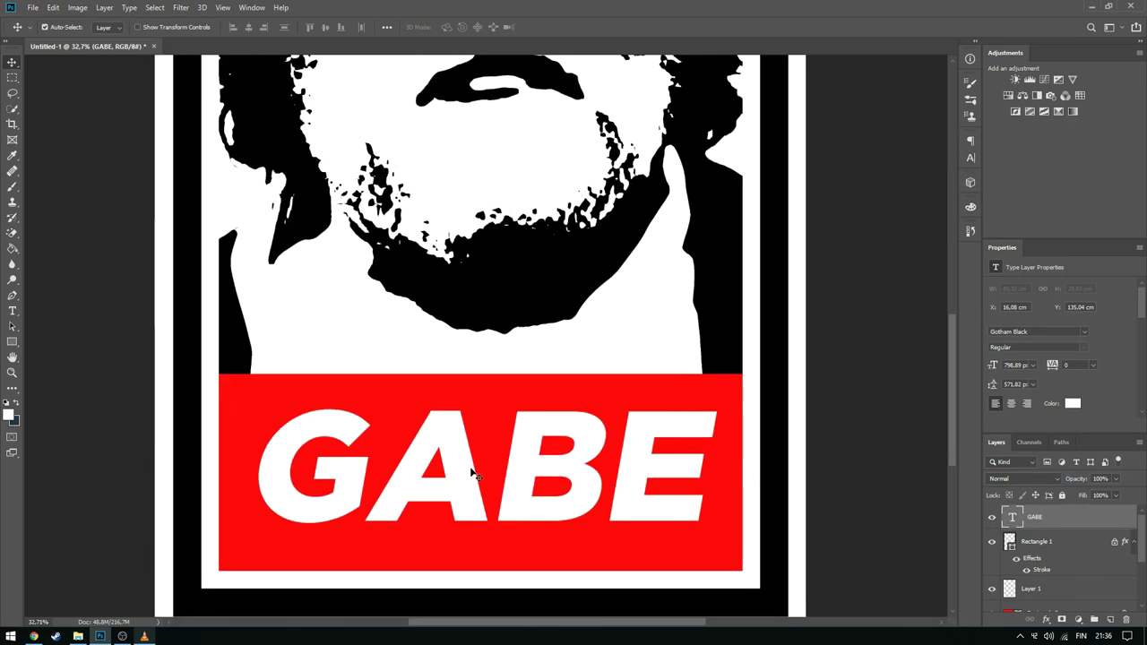
pyautogui.click(467, 476)
pyautogui.moveTo(466, 476); pyautogui.dragTo(454, 476)
pyautogui.scroll(-3, 493, 506)
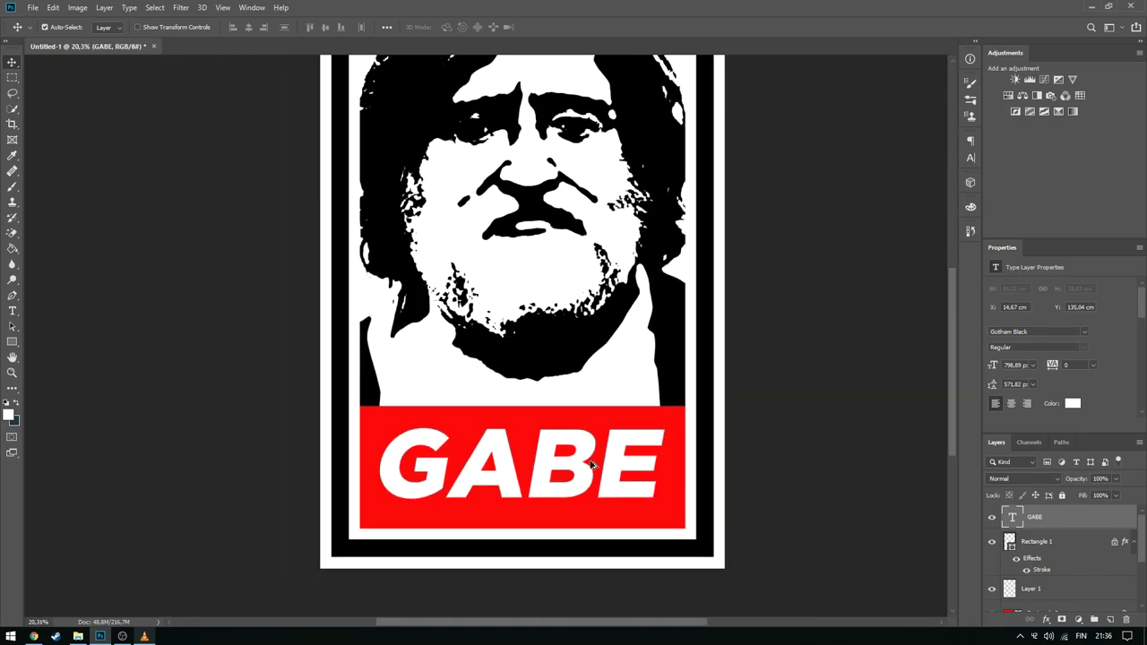
pyautogui.scroll(-1, 537, 498)
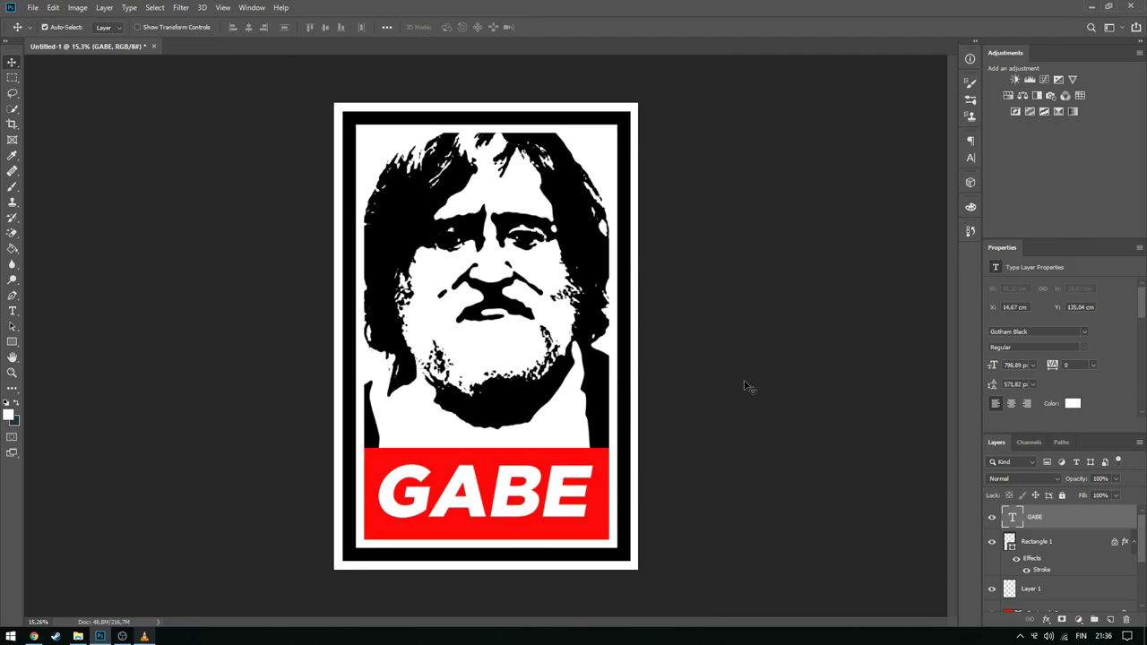